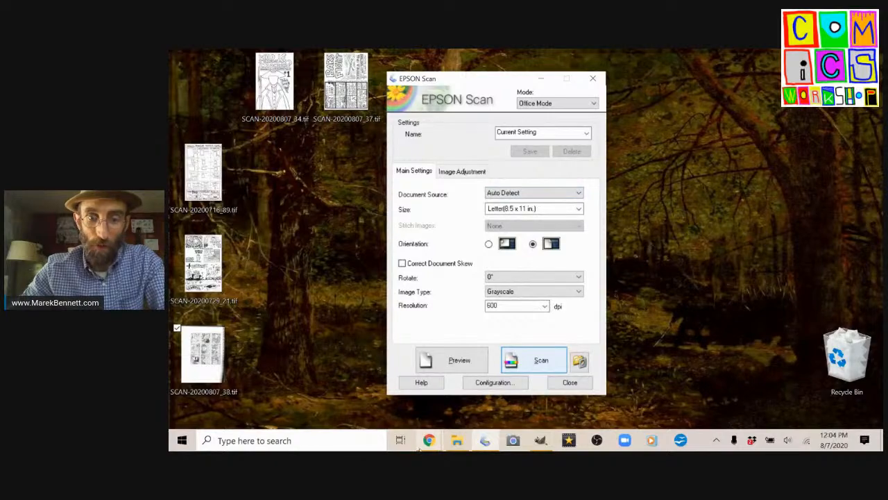
Switch to the StreamYard broadcast, choose the layout showing only the shared screen, and return to the EPSON Scan window.
mouse_move(429, 440)
left_click(390, 361)
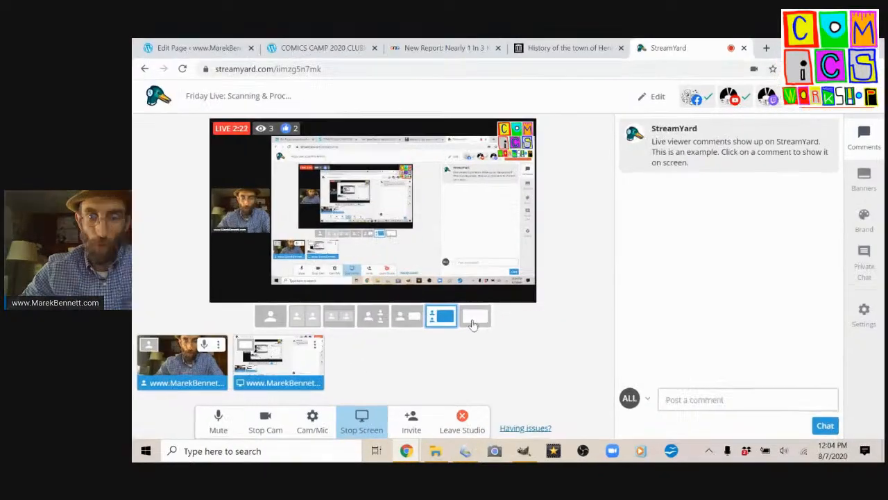
left_click(491, 320)
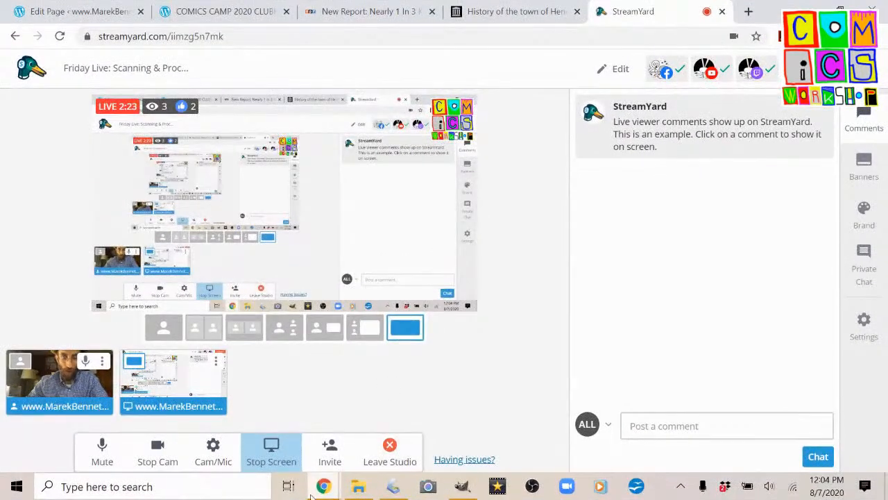
left_click(810, 12)
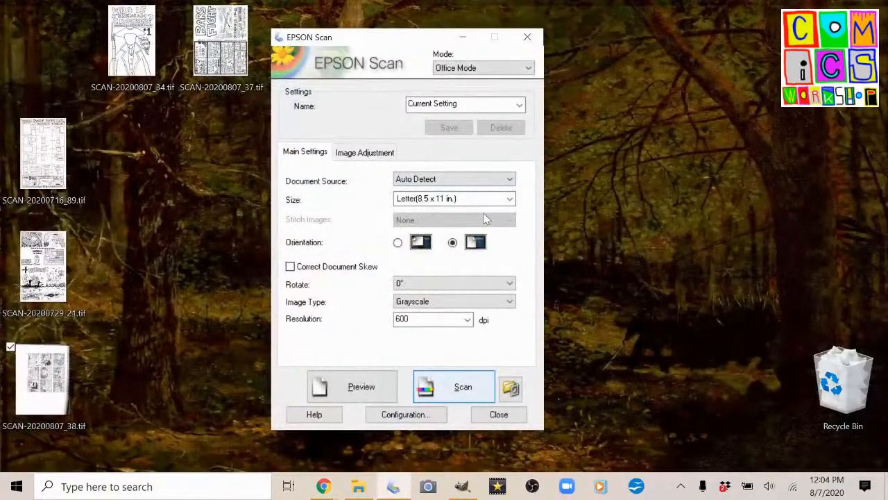
Set the scan size to Letter (8.5 x 11 in.) with the second orientation option and scan the page.
left_click(422, 200)
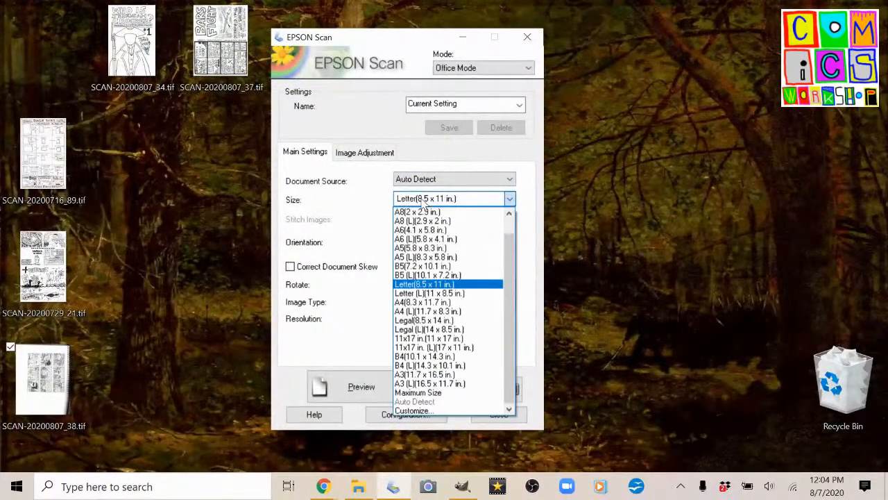
left_click(439, 285)
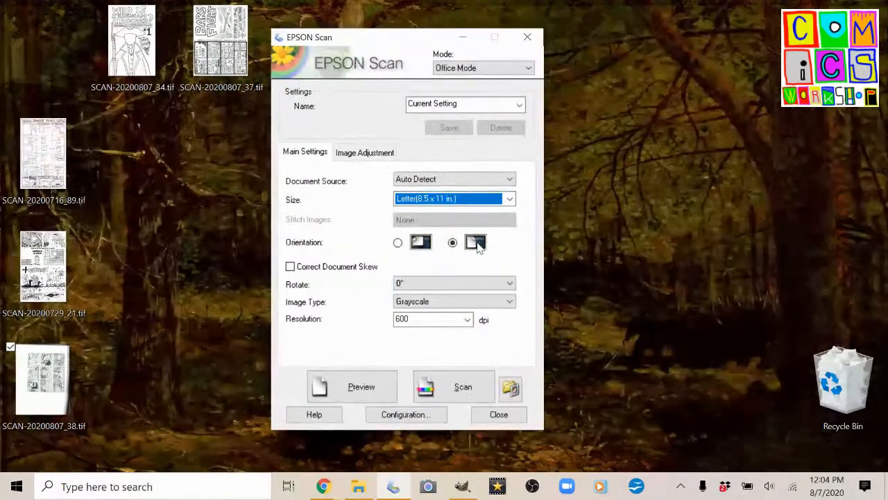
left_click(419, 247)
left_click(477, 247)
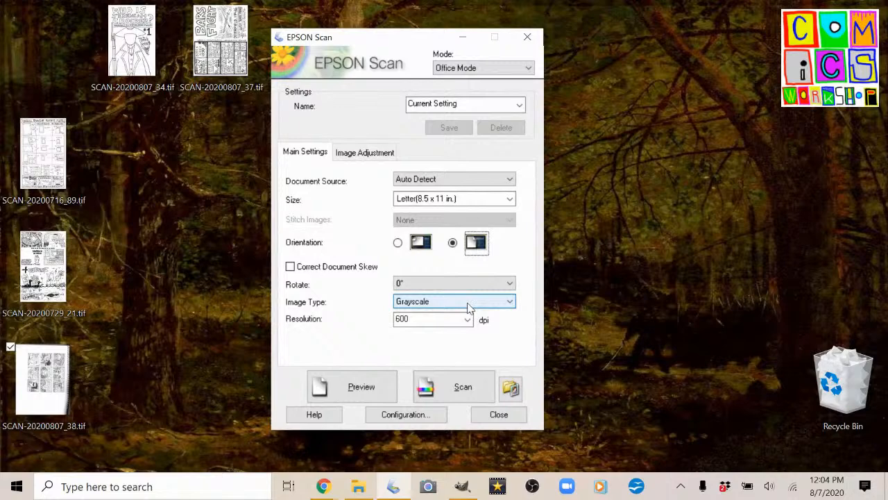
left_click(464, 387)
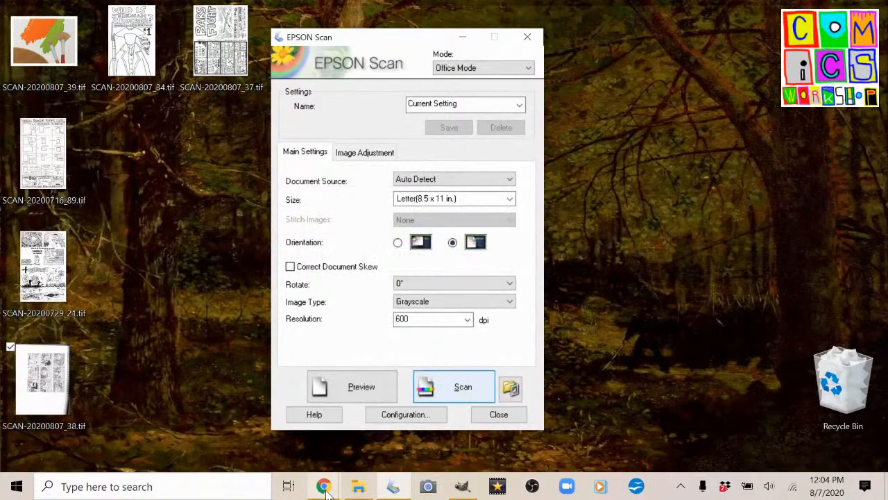
Close EPSON Scan, move SCAN-20200807_39.tif to a free spot on the desktop, and open it in GIMP.
mouse_move(327, 490)
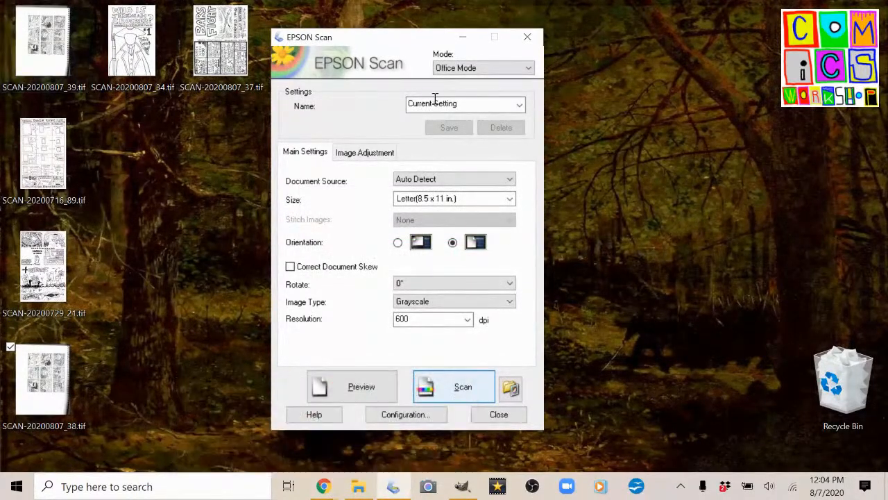
left_click(528, 38)
left_click_drag(43, 67, 243, 180)
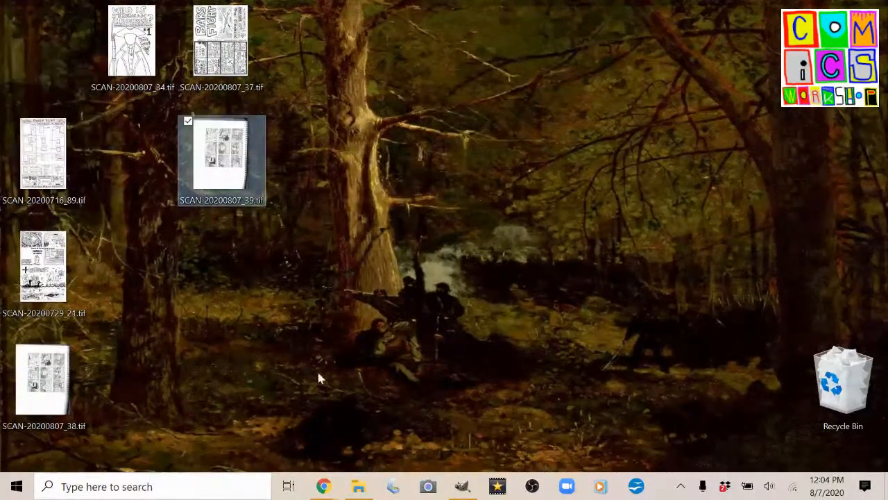
mouse_move(462, 487)
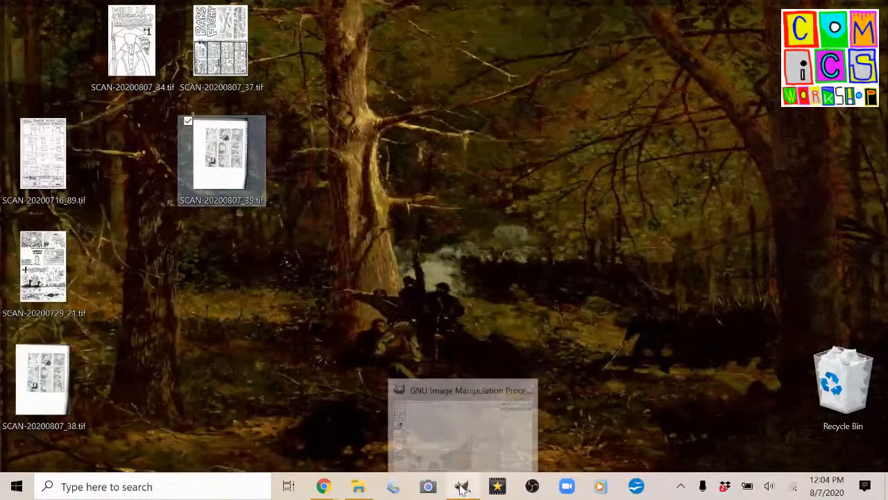
left_click_drag(221, 182, 411, 279)
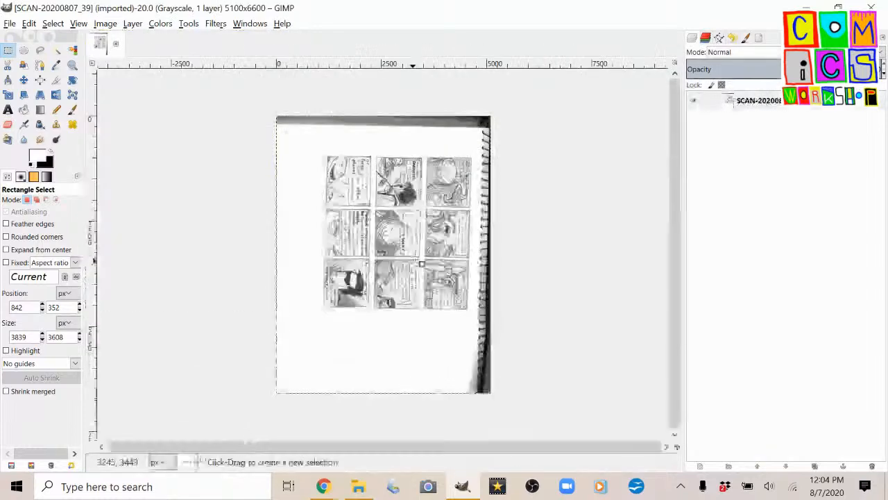
Rotate the whole scanned image 90° counter-clockwise.
key("alt+i")
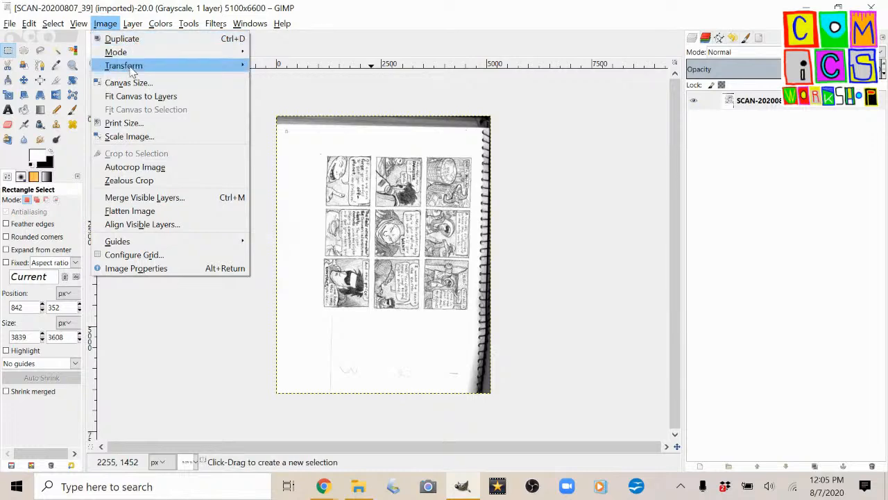
mouse_move(132, 72)
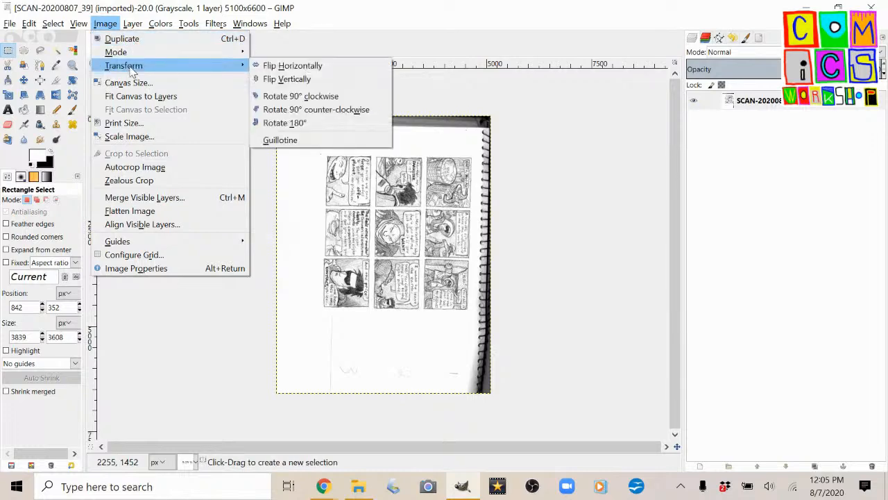
left_click(295, 110)
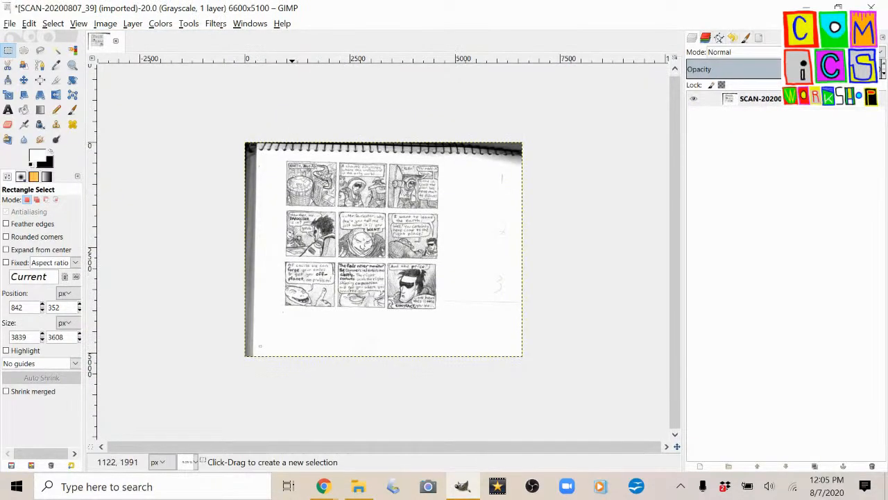
Examine the pencil lines, shading and lettering of the top-row comic panels at close range.
scroll(292, 238, "up", 2)
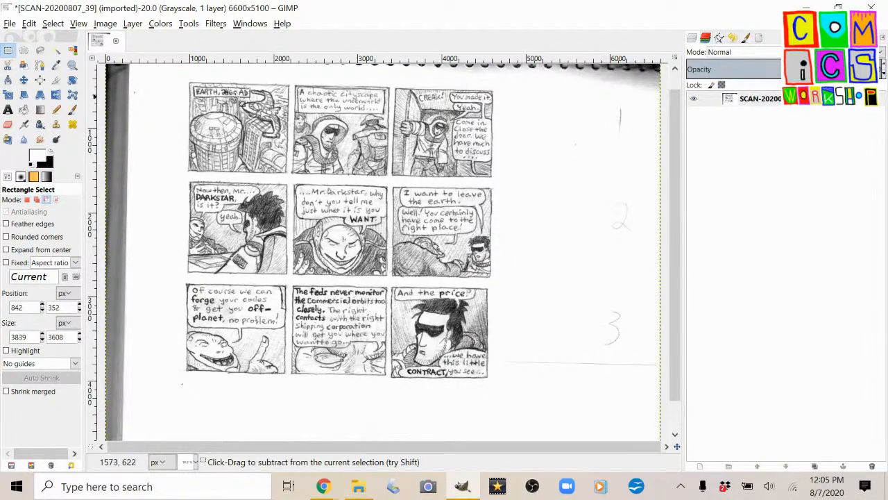
scroll(251, 97, "up", 5)
scroll(445, 127, "down", 2)
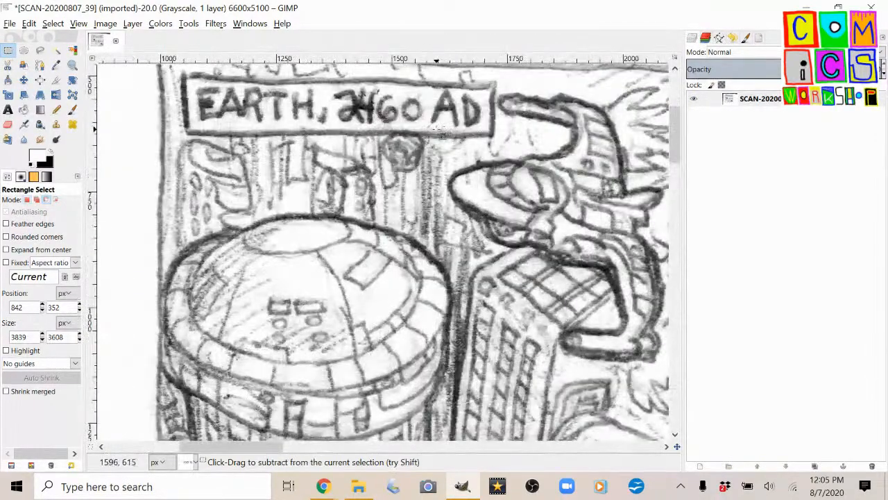
scroll(389, 152, "right", 3)
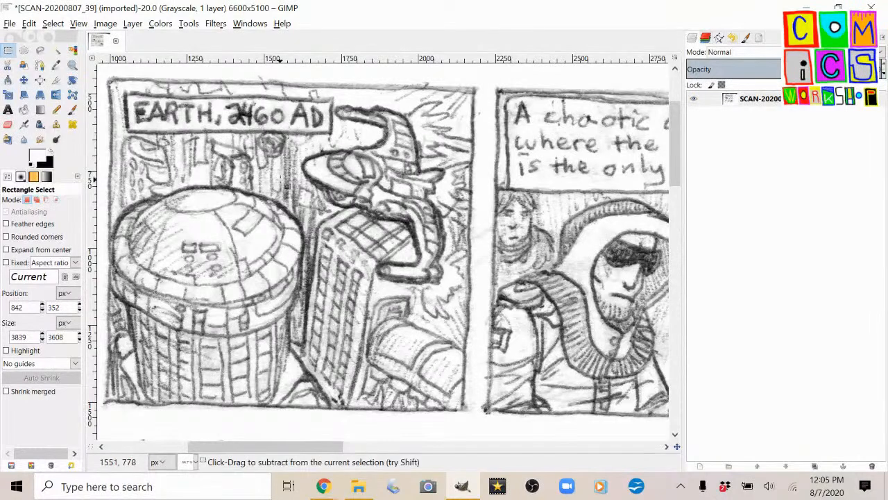
scroll(295, 170, "up", 8)
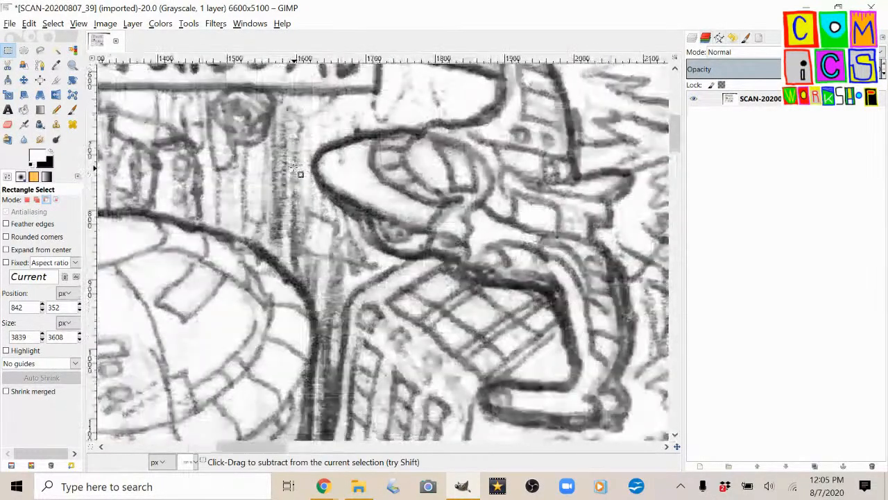
scroll(304, 162, "up", 2)
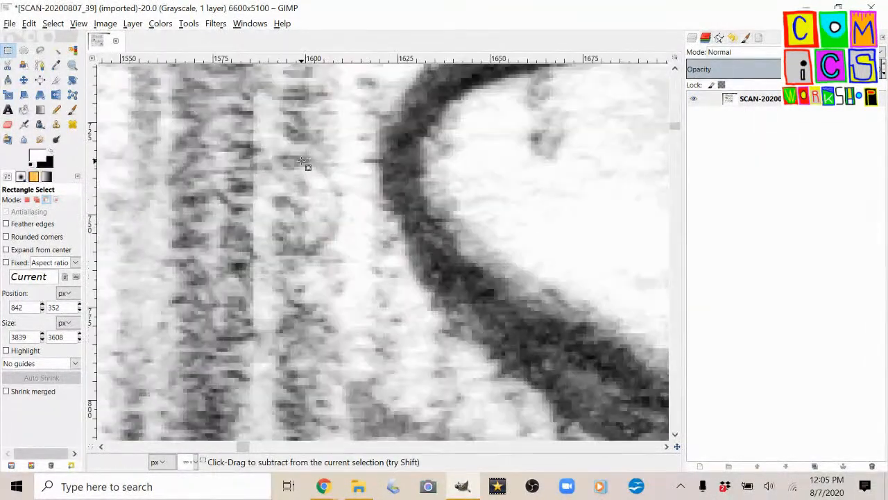
scroll(303, 161, "down", 10)
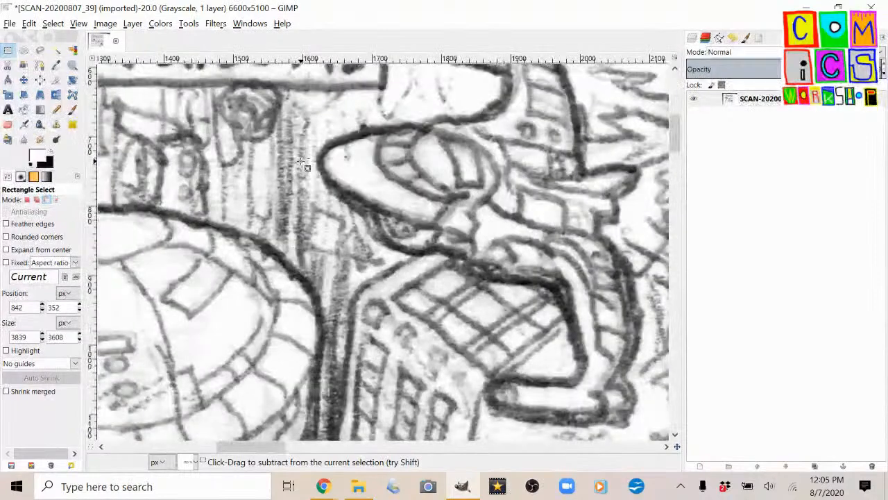
scroll(307, 169, "left", 4)
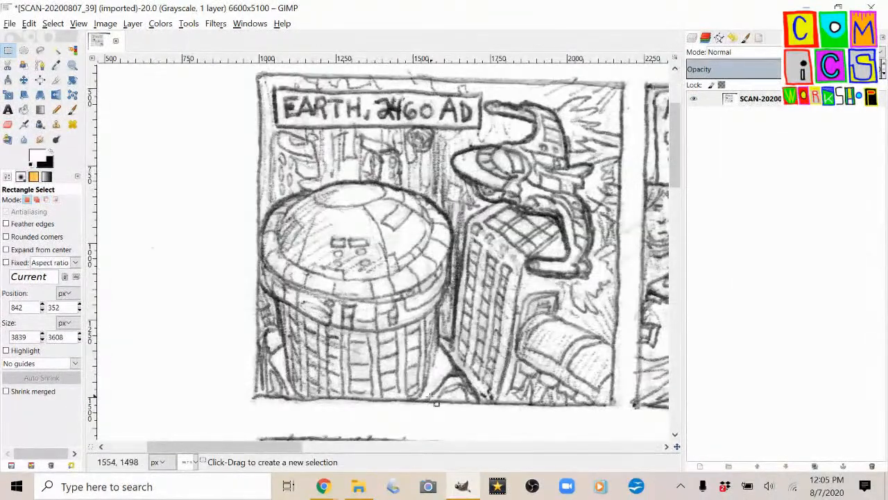
left_click_drag(277, 448, 299, 448)
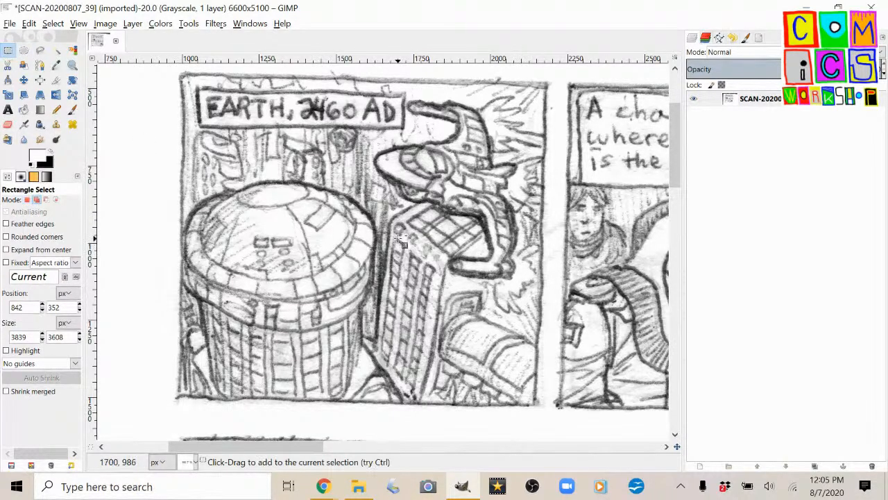
scroll(379, 244, "right", 5)
scroll(392, 236, "right", 4)
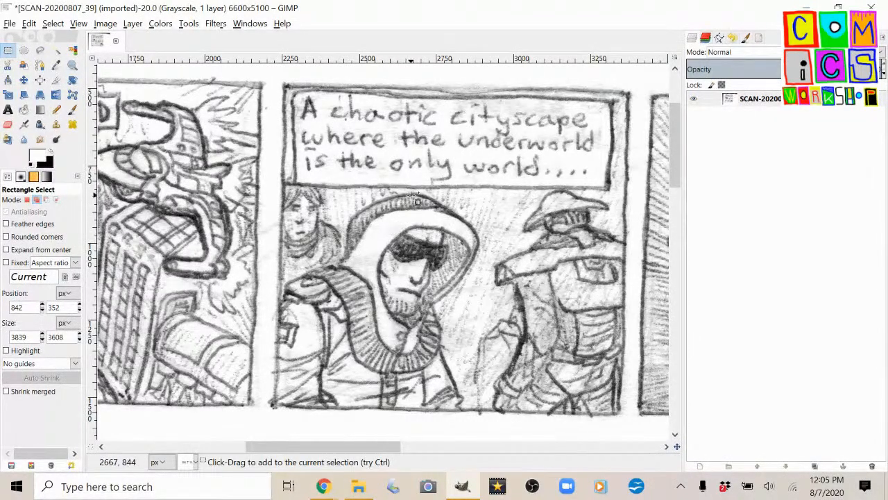
scroll(415, 199, "right", 10)
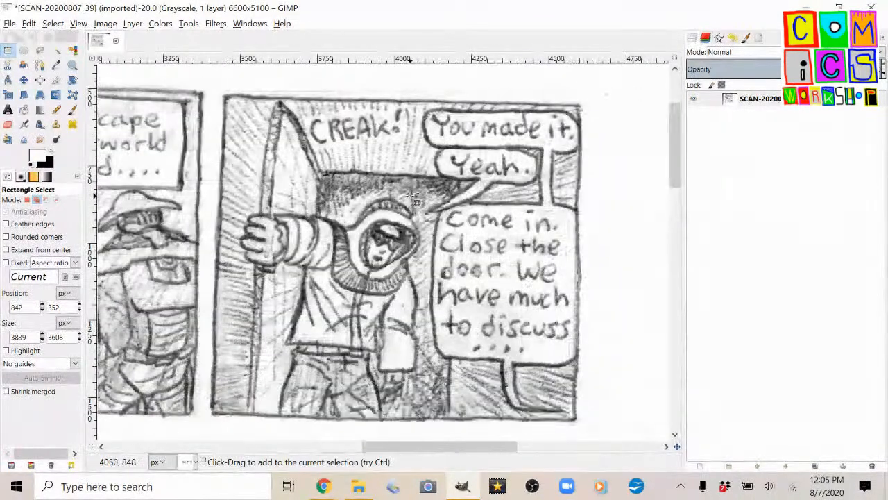
scroll(371, 205, "left", 3)
scroll(347, 206, "down", 4)
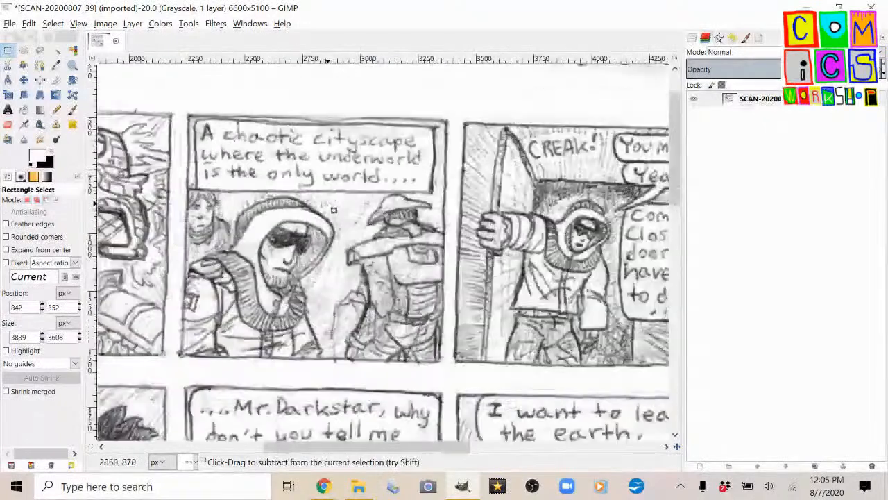
scroll(333, 210, "down", 3)
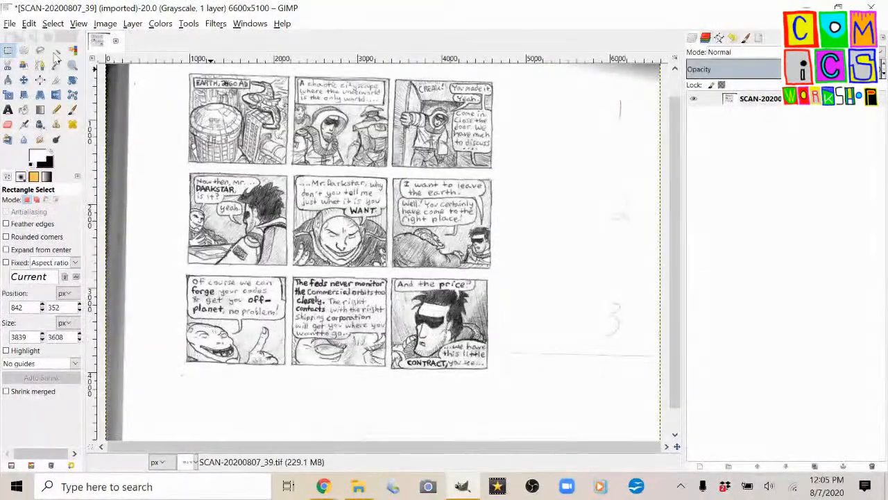
Straighten the scanned page by rotating the layer by -1.37°.
left_click(72, 79)
mouse_move(198, 101)
left_mouse_down()
mouse_move(189, 113)
mouse_move(196, 104)
left_mouse_up()
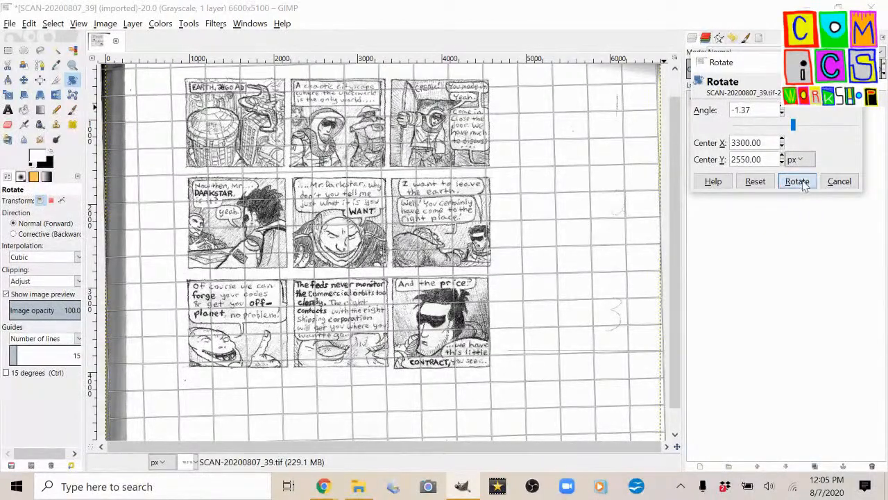
left_click(797, 182)
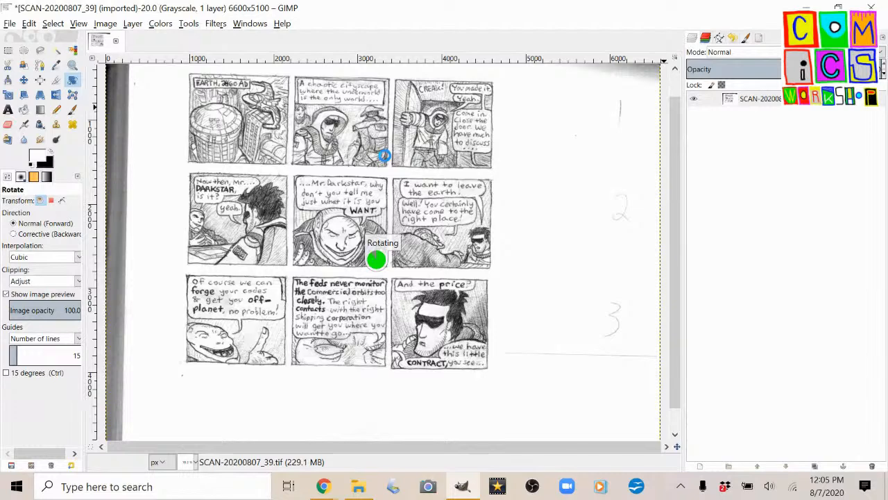
Try flipping the whole image horizontally and undo the flip.
left_click(104, 23)
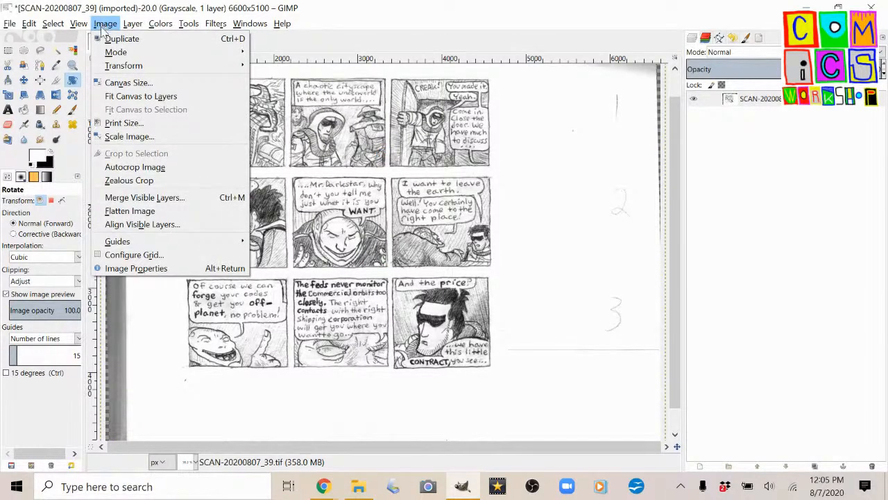
mouse_move(113, 68)
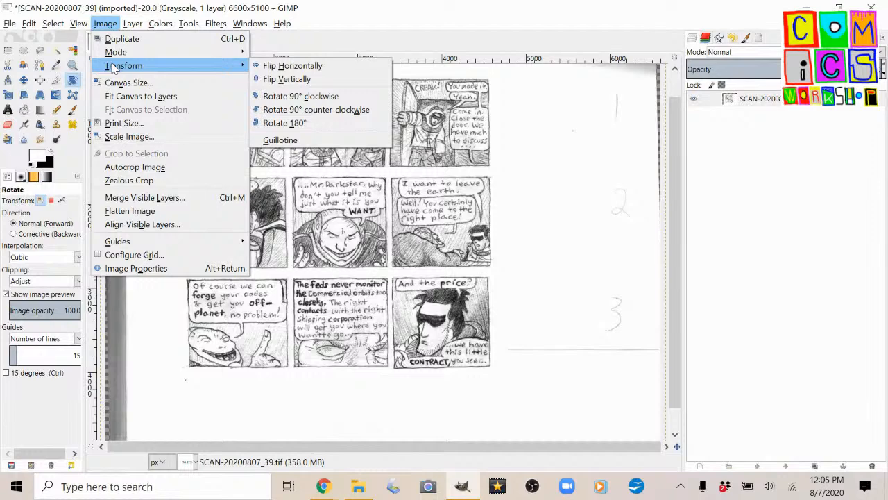
left_click(268, 66)
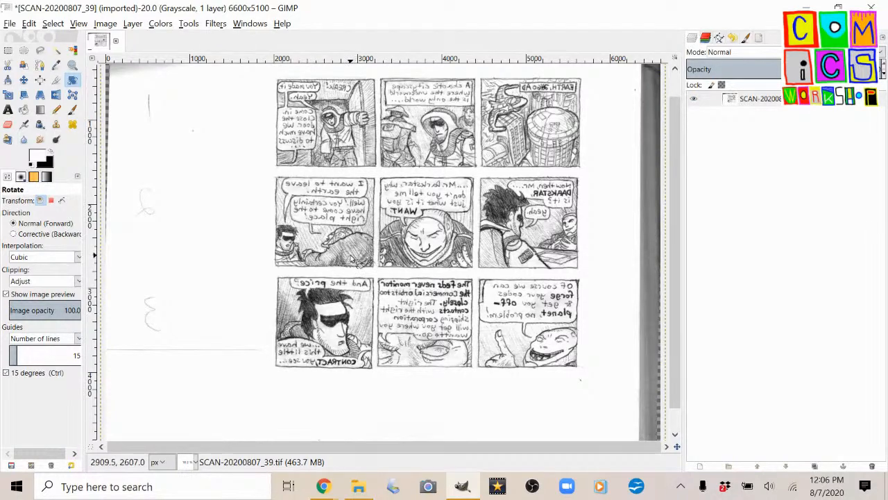
key("ctrl+z")
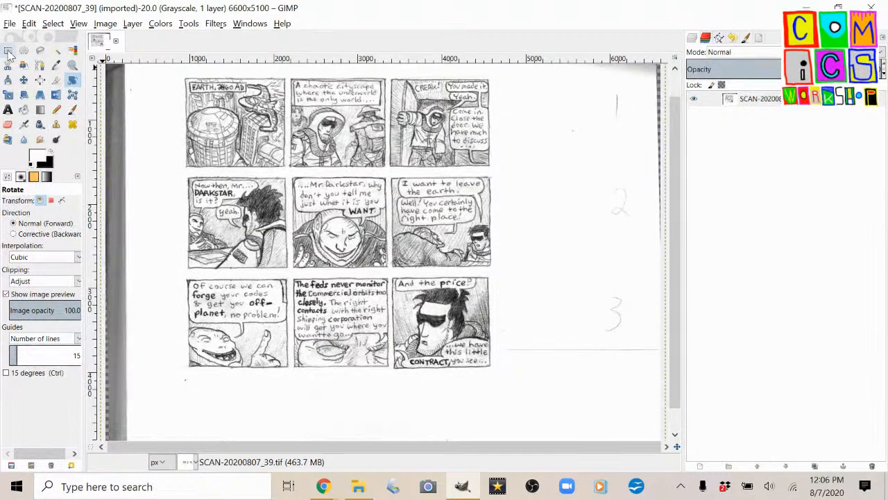
Select a rectangle of about 3971 by 3707 px around all nine comic panels and check its edges.
left_click(8, 51)
left_click_drag(174, 71, 507, 382)
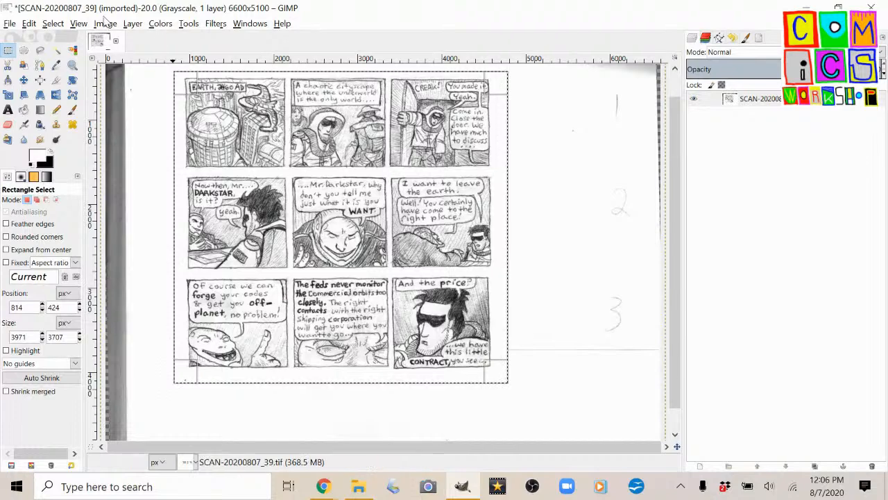
scroll(271, 238, "down", 1, "ctrl")
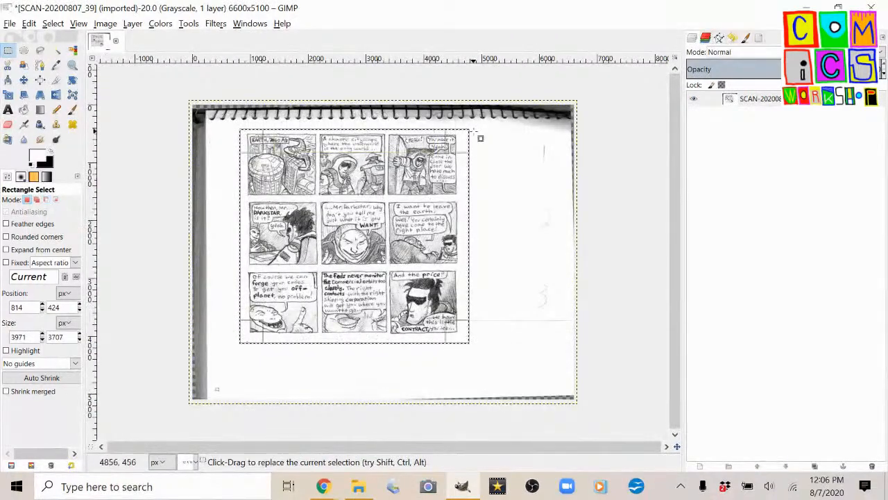
scroll(361, 163, "up", 2, "ctrl")
scroll(360, 151, "down", 2)
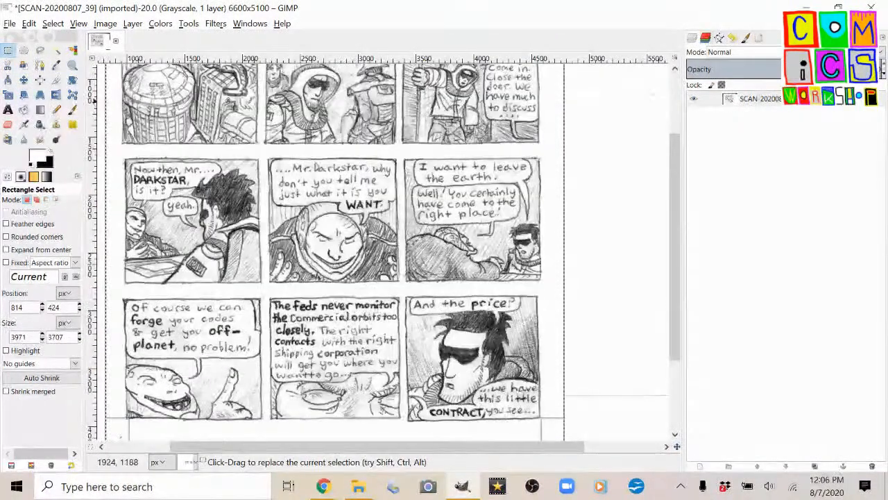
Crop the image to the rectangular selection around the nine comic panels.
scroll(206, 91, "down", 1, "ctrl")
scroll(239, 186, "up", 2)
left_click(106, 24)
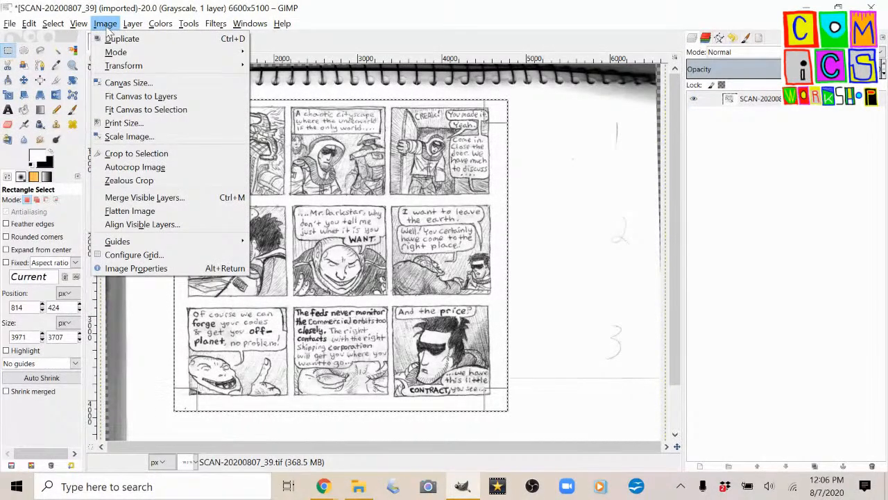
left_click(142, 153)
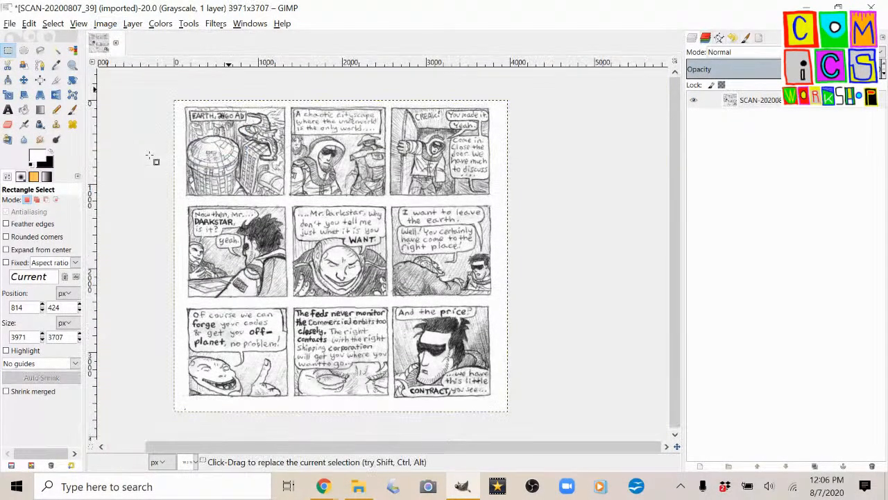
Examine the pencil lines of the hooded figure in the top middle panel down to individual pixels.
key("ctrl")
scroll(339, 174, "up", 4)
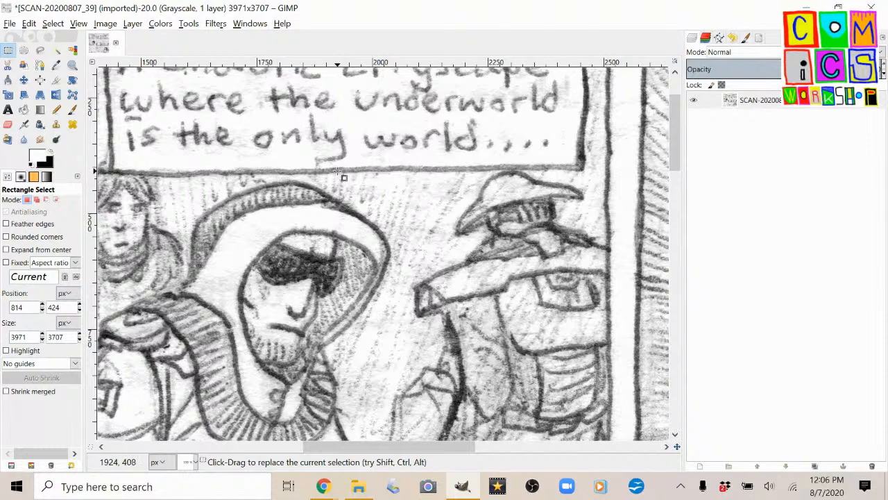
key("ctrl")
scroll(320, 195, "up", 6)
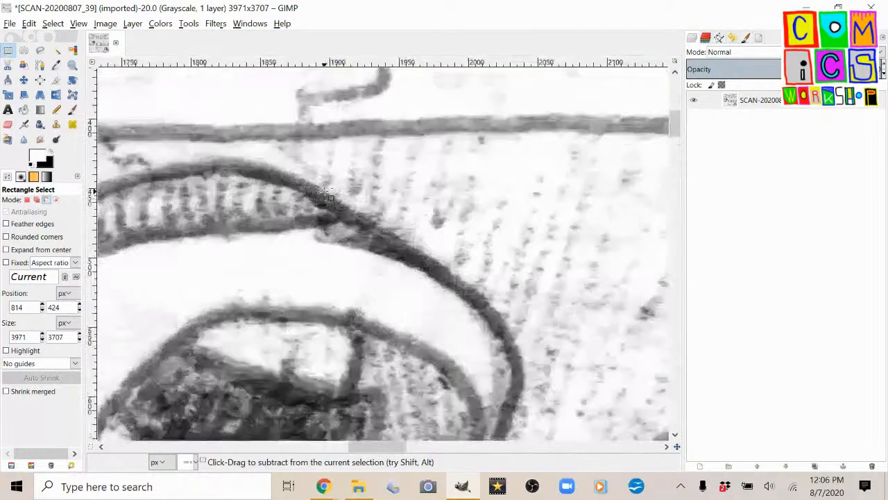
scroll(314, 256, "up", 3)
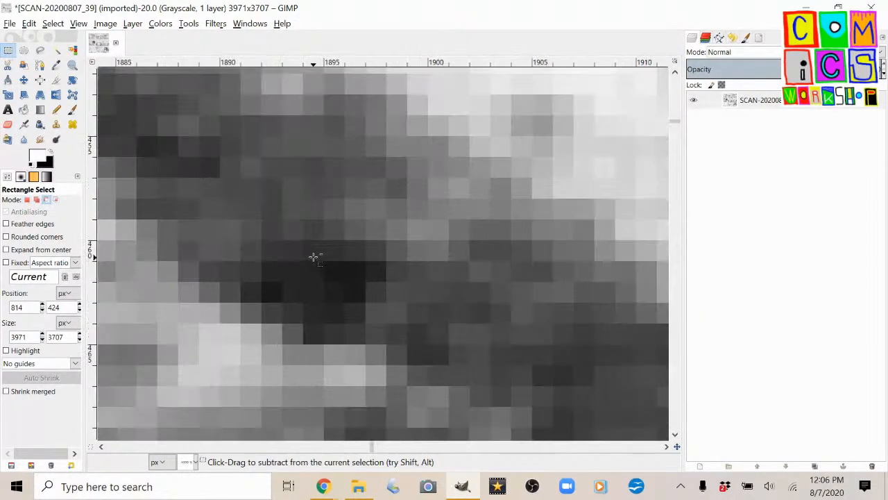
scroll(314, 257, "down", 10)
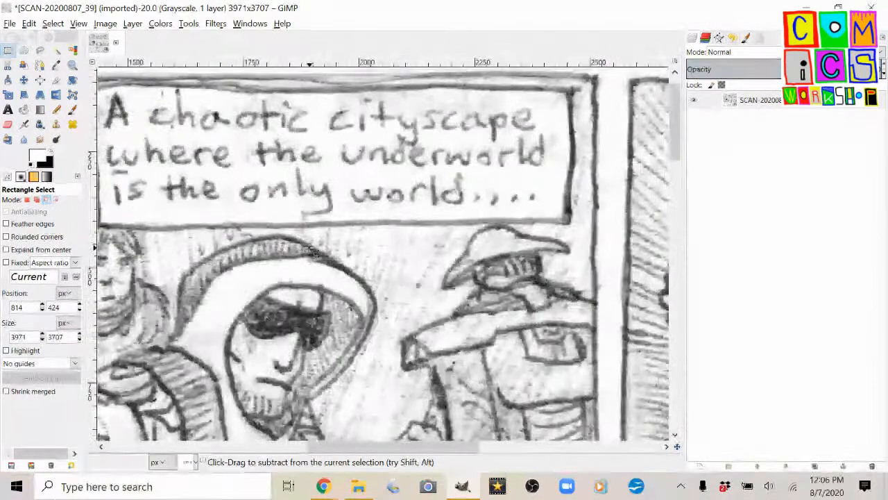
scroll(315, 253, "down", 3)
scroll(314, 253, "down", 3)
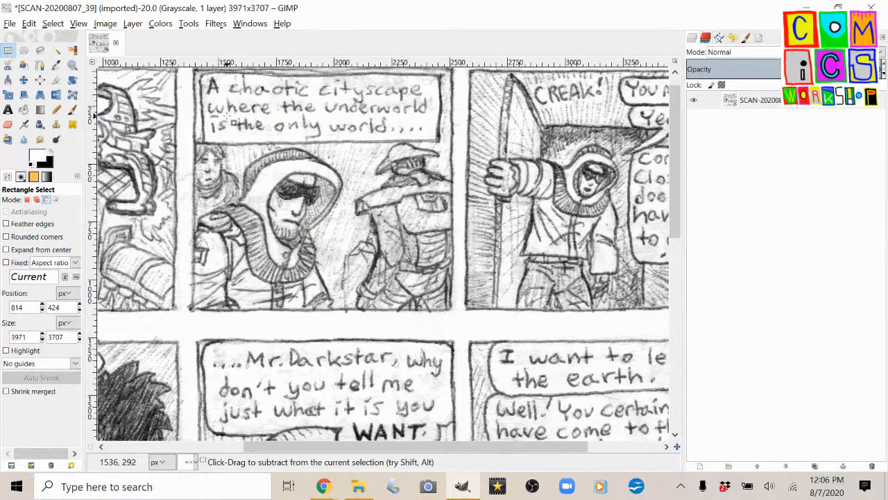
Try raising the image's contrast to 127 with Brightness-Contrast and inspect the hooded figure's lines.
left_click(107, 24)
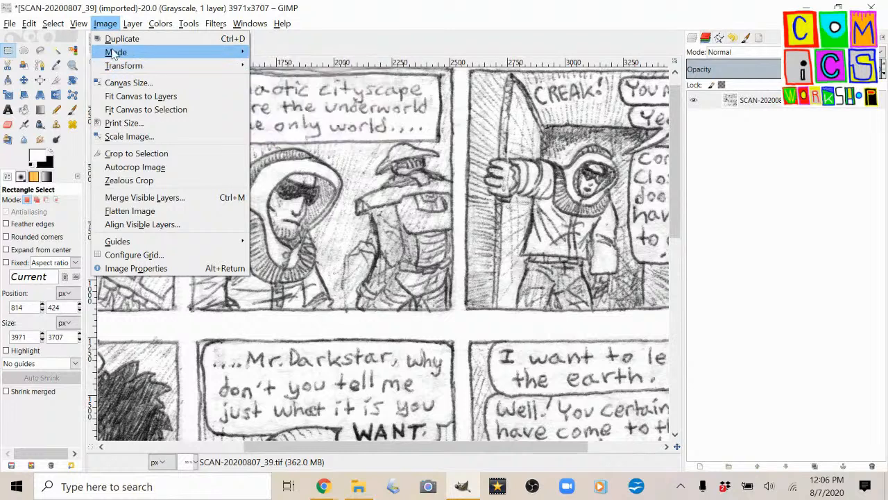
mouse_move(115, 52)
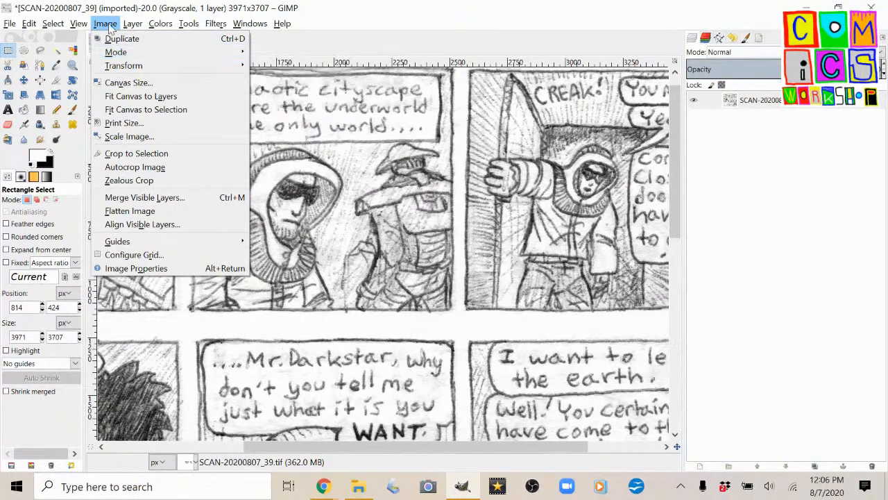
mouse_move(160, 23)
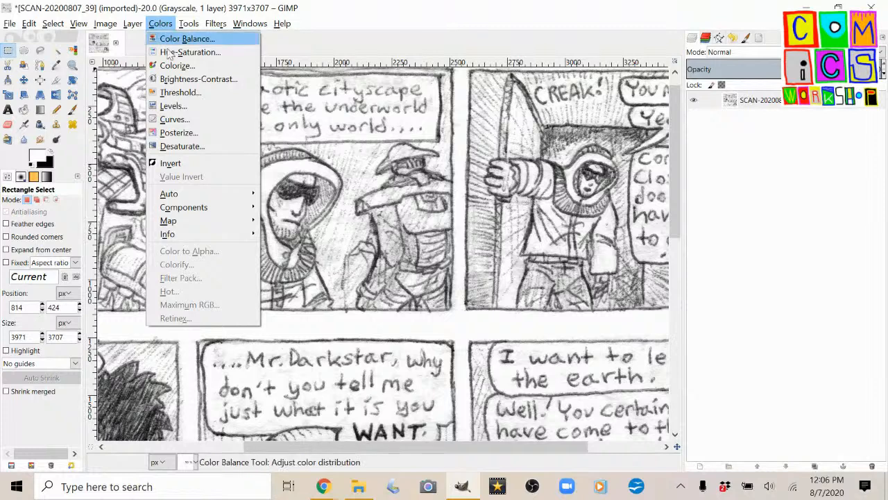
left_click(166, 79)
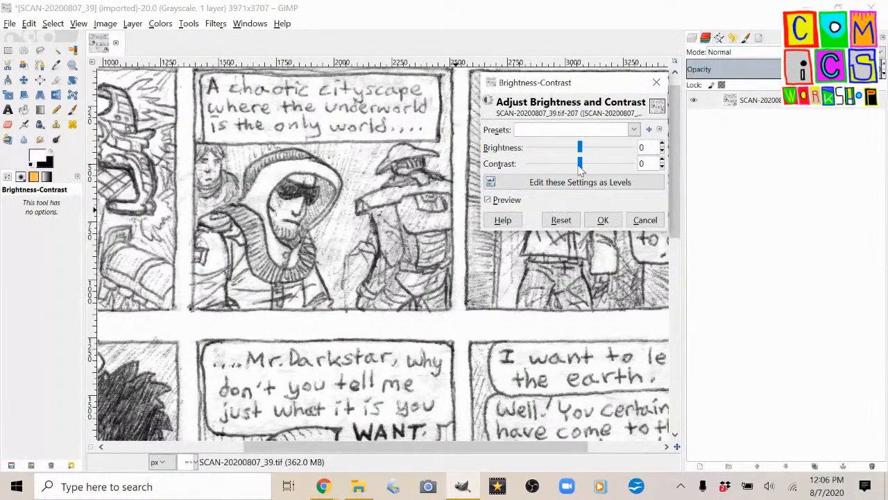
left_click_drag(581, 168, 640, 168)
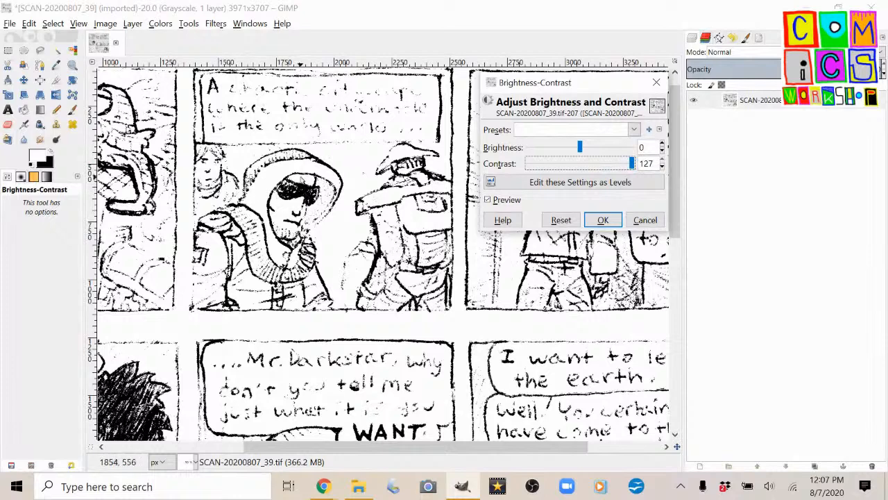
scroll(301, 181, "up", 3)
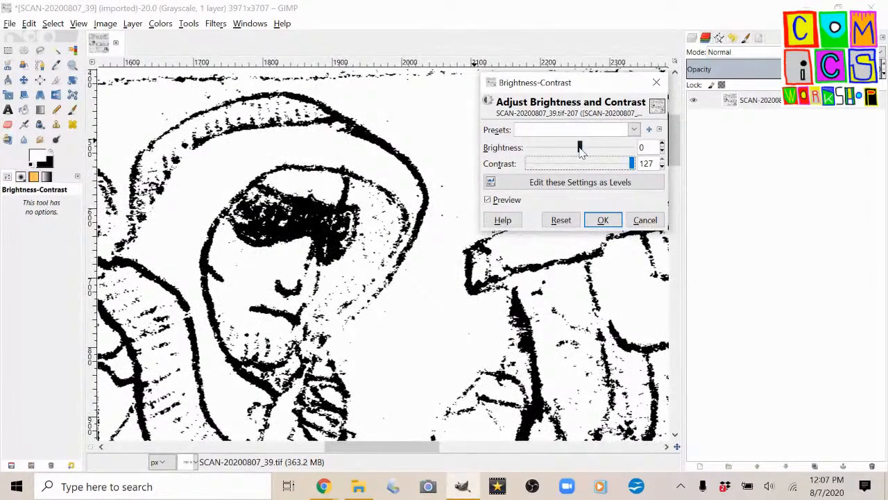
Try lowering the brightness to -113 at the maximum contrast and check how the panels look.
left_click_drag(579, 148, 554, 155)
left_click_drag(551, 156, 537, 162)
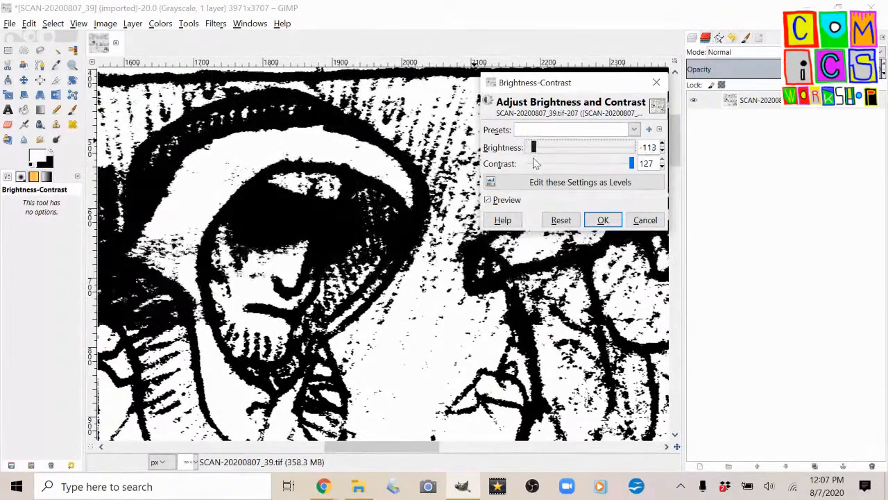
scroll(377, 257, "down", 2)
scroll(377, 257, "up", 1)
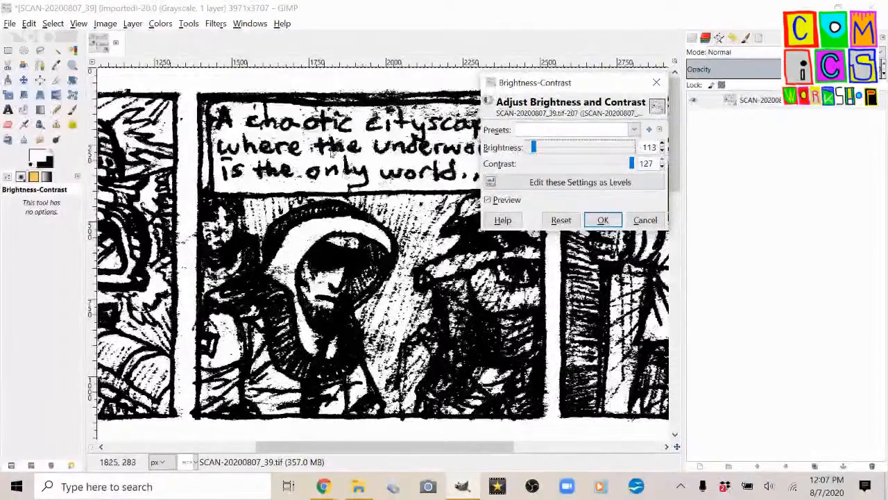
scroll(350, 116, "up", 2)
scroll(352, 122, "down", 3)
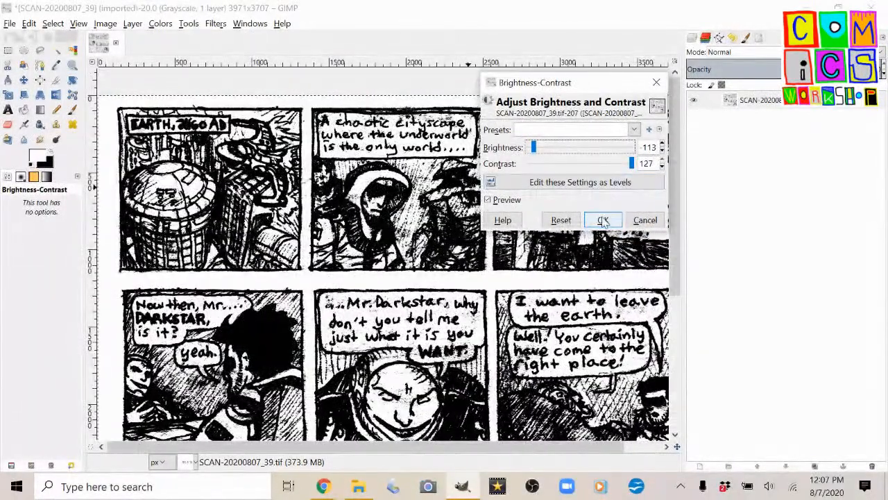
left_click(603, 220)
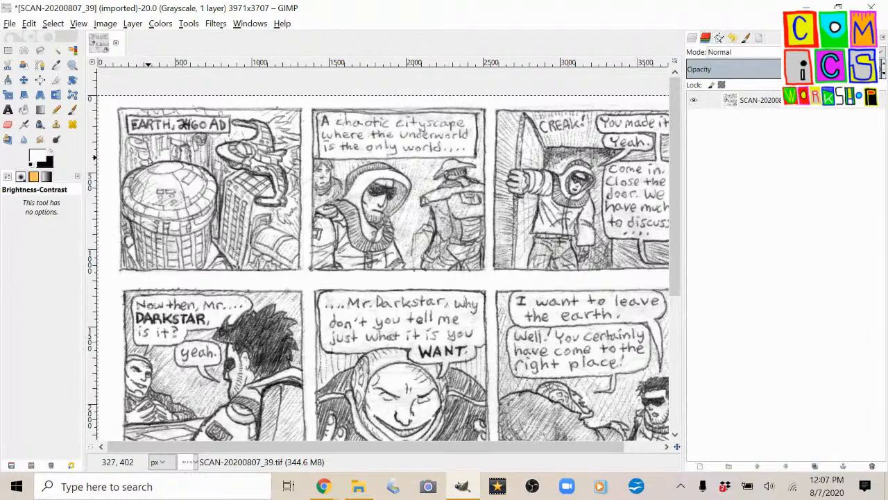
Apply the basic Blur filter to the cropped comic page.
scroll(148, 161, "up", 1)
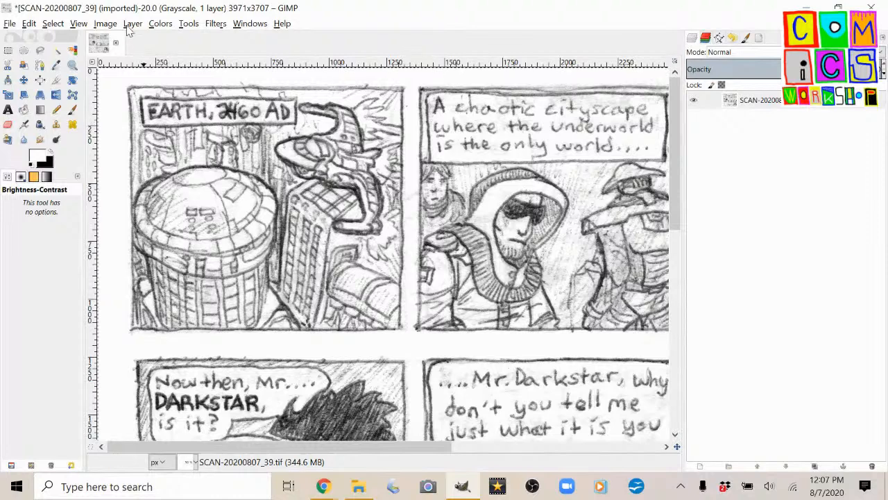
left_click(160, 25)
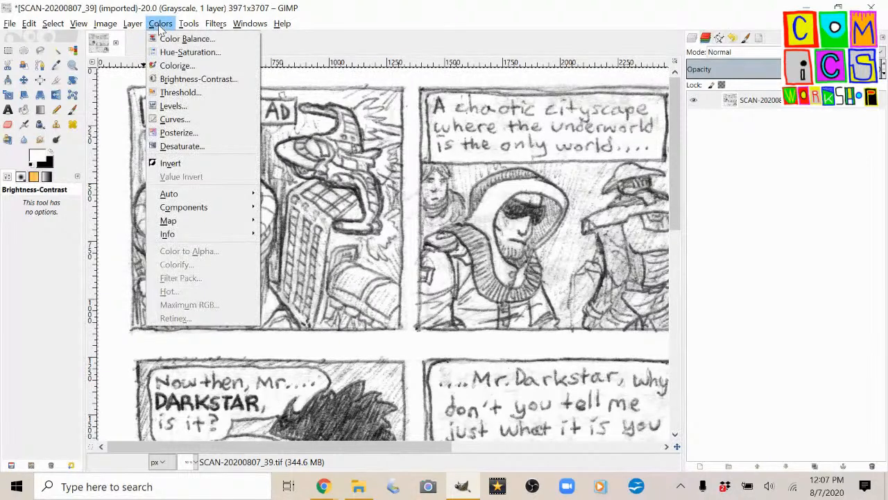
left_click(160, 25)
left_click(212, 26)
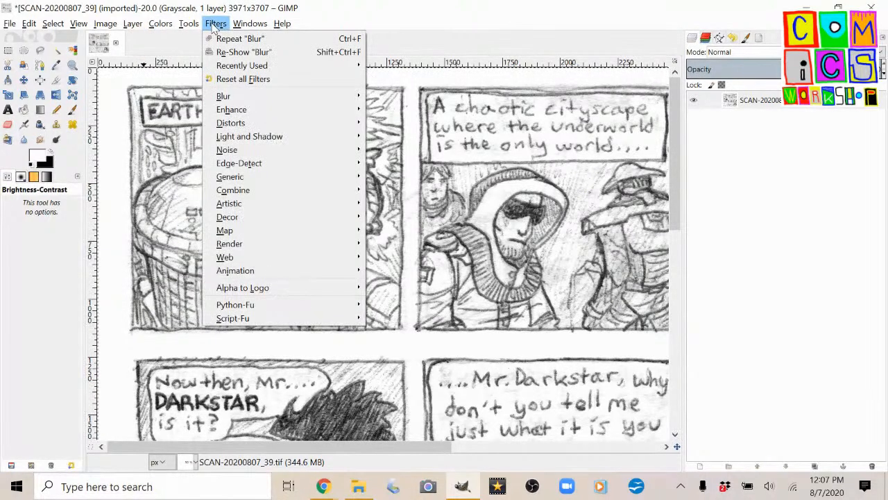
mouse_move(280, 100)
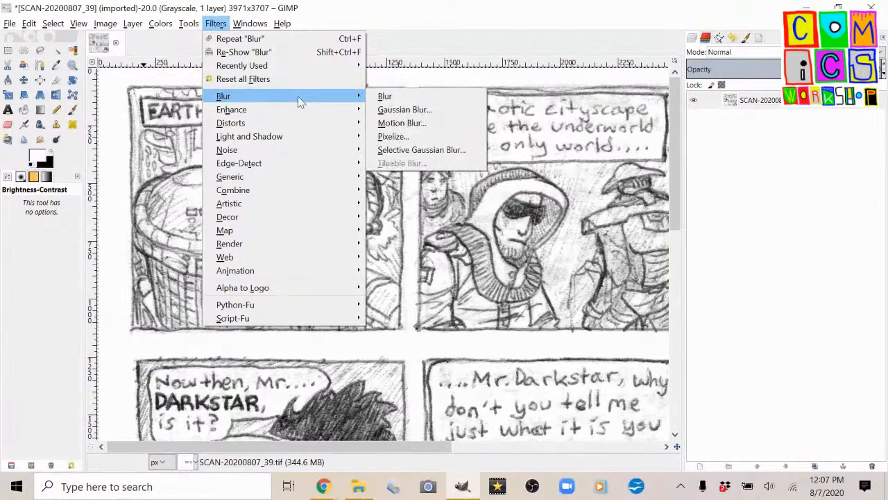
left_click(384, 96)
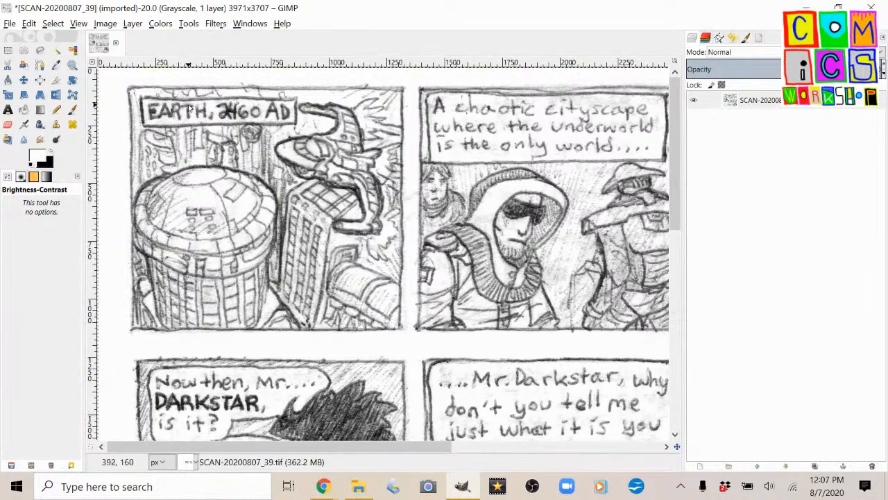
Undo and redo the blur while zoomed in on the EARTH caption lettering to compare the pencil edges.
scroll(189, 107, "up", 6)
key("ctrl+z")
scroll(317, 153, "up", 1)
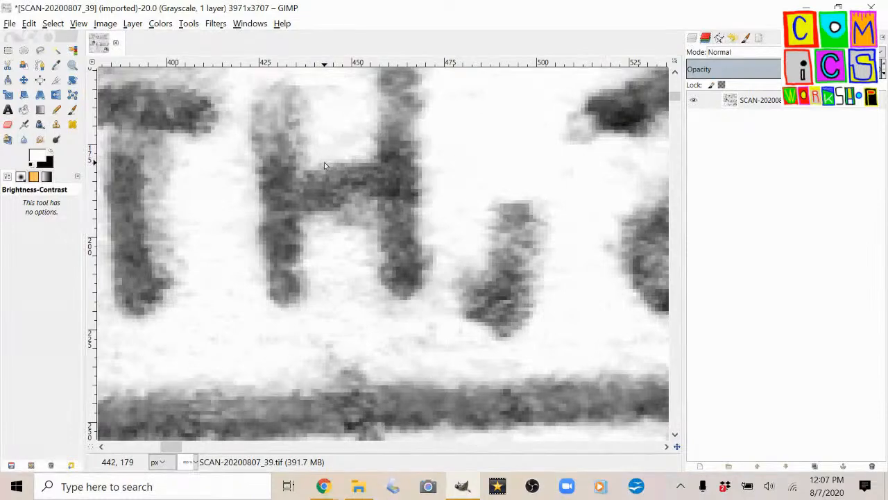
key("ctrl+y")
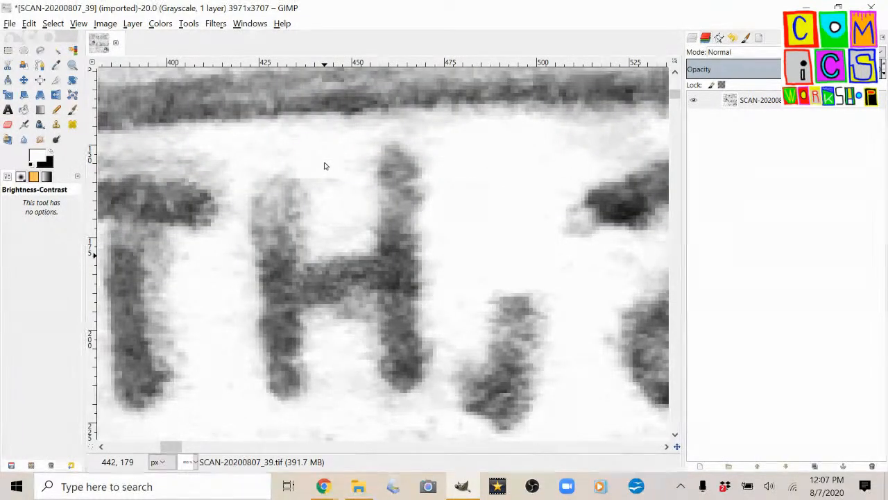
key("ctrl+y")
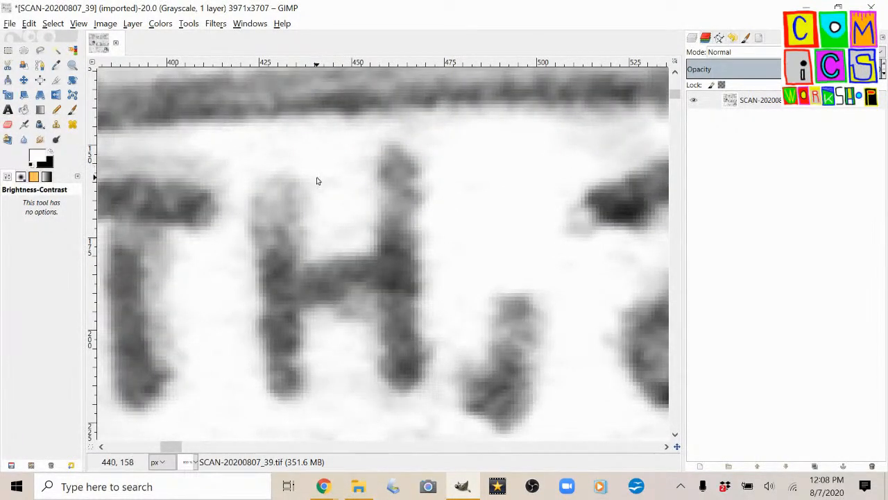
Repeat the Blur filter once more on the page and check the first panel's caption and artwork.
scroll(317, 180, "down", 5)
scroll(314, 180, "down", 3)
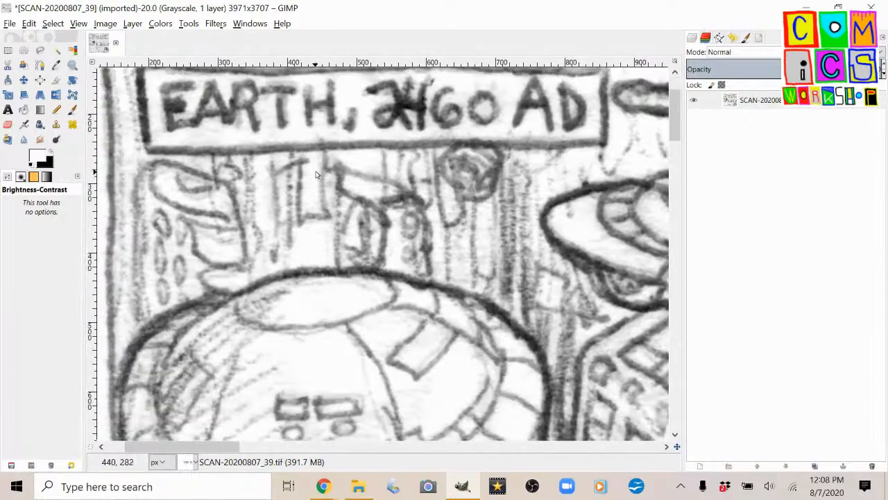
key("ctrl+f")
scroll(314, 111, "up", 3)
scroll(314, 111, "down", 3)
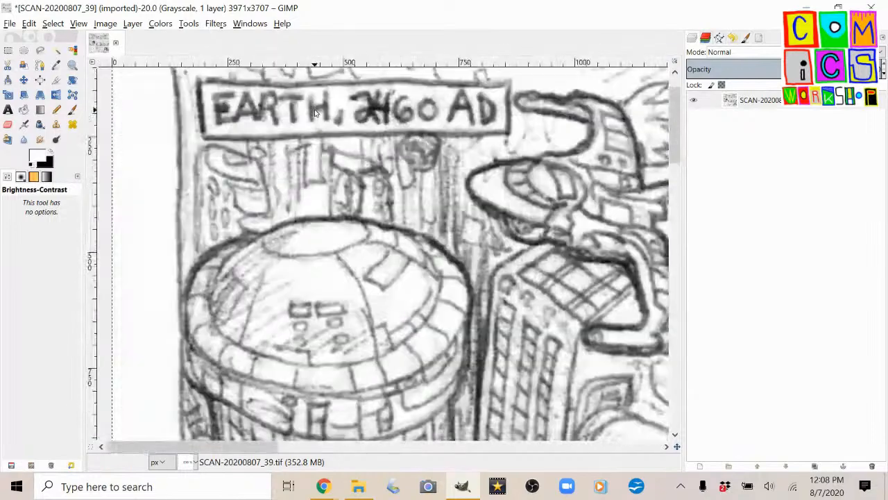
scroll(345, 144, "up", 1)
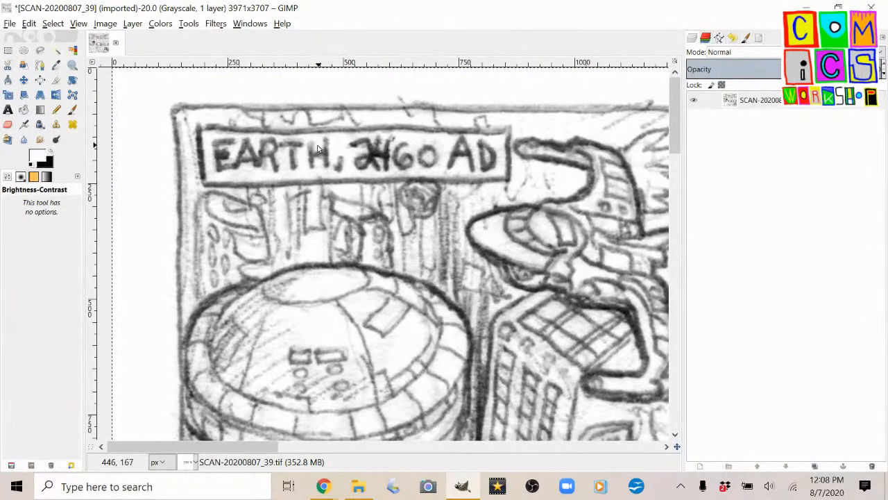
Start a Threshold adjustment on the page and raise its lower limit to 180.
left_click(159, 24)
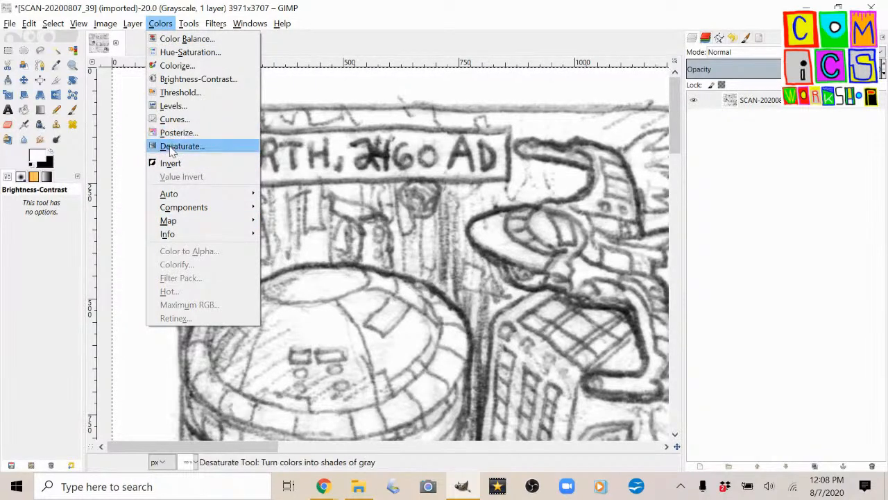
left_click(169, 93)
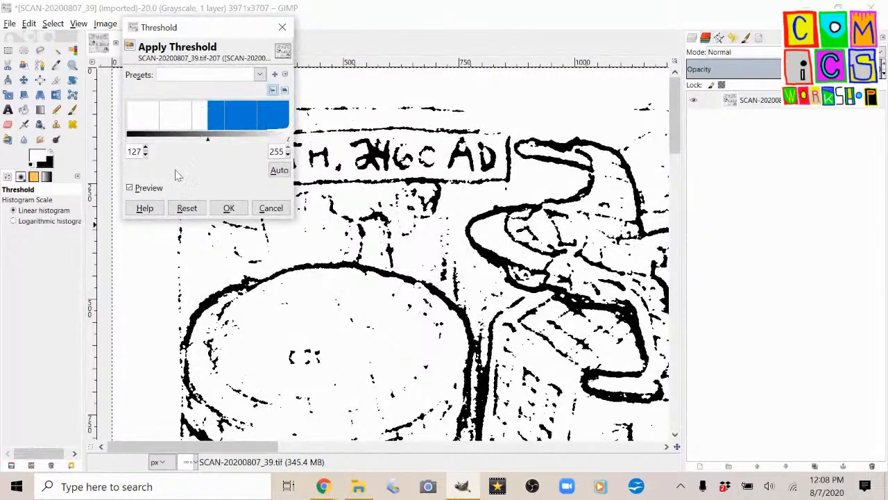
left_click(211, 143)
left_click_drag(210, 144, 242, 143)
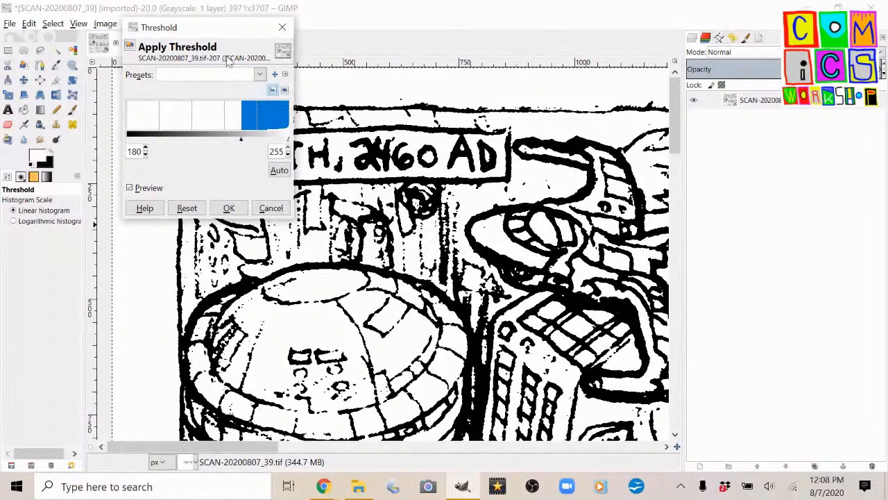
Try 178 and 202 as the threshold's lower limit on the page and settle on 209.
left_click_drag(222, 30, 117, 74)
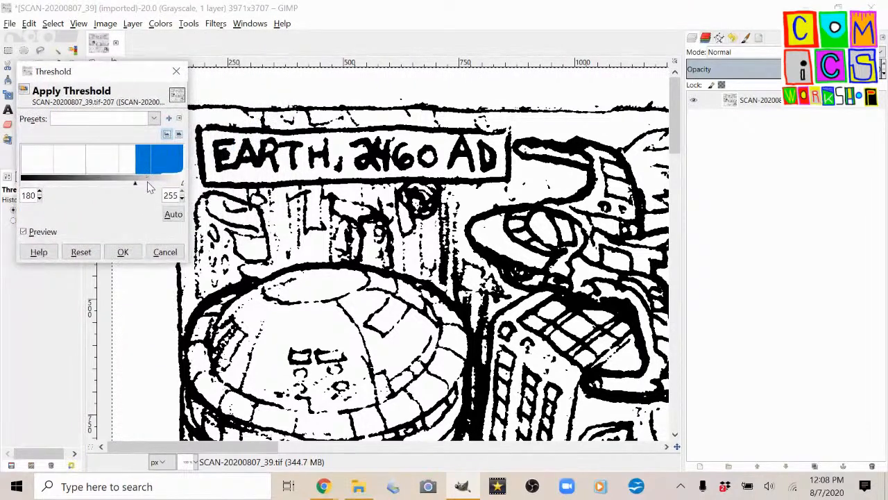
left_click_drag(139, 184, 137, 192)
scroll(202, 234, "right", 10)
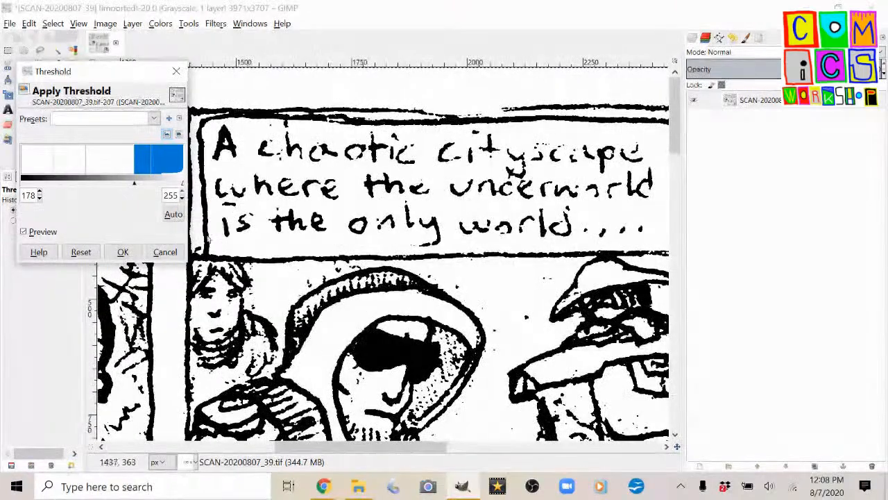
mouse_move(136, 188)
left_mouse_down()
mouse_move(156, 190)
mouse_move(150, 186)
left_mouse_up()
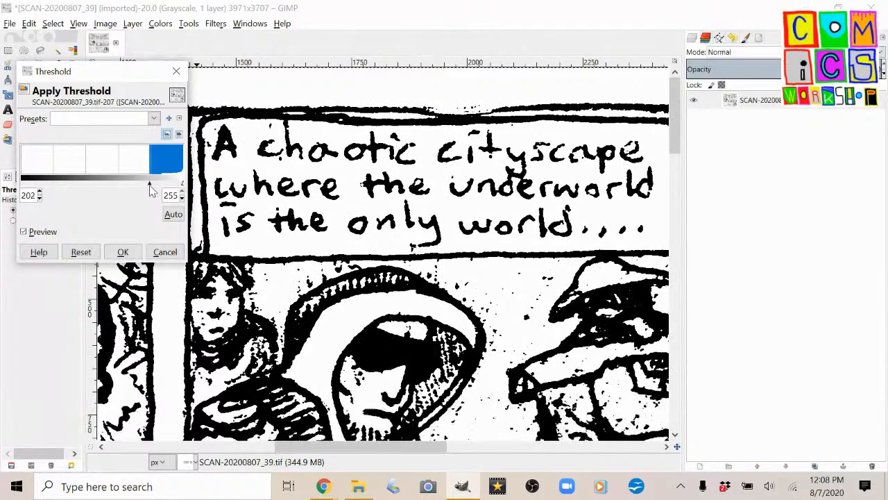
scroll(362, 263, "down", 4)
scroll(357, 250, "down", 3)
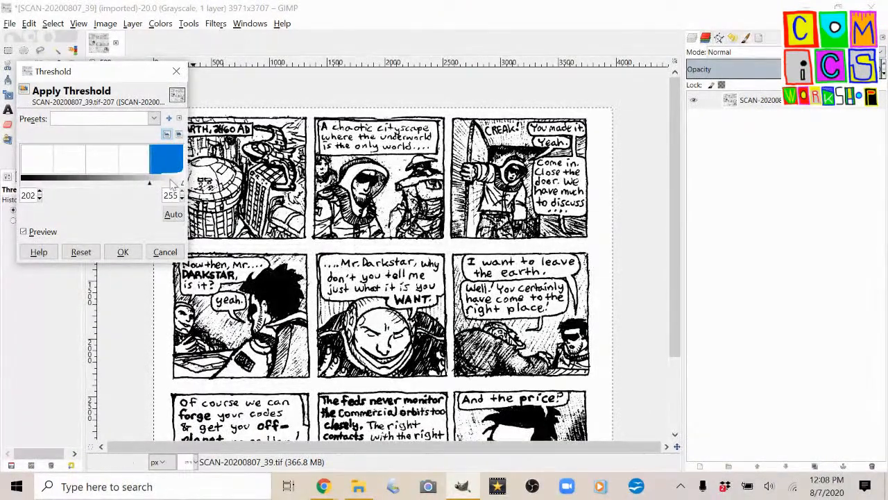
left_click_drag(149, 185, 153, 185)
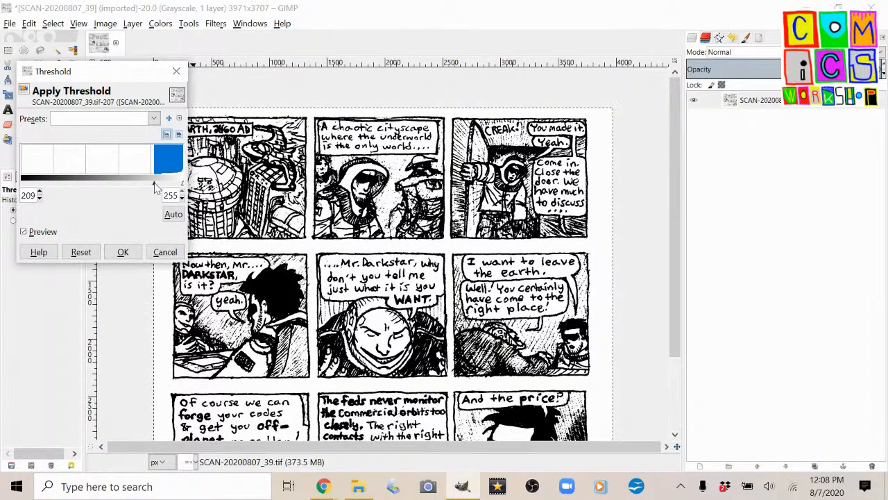
Check the previewed lettering and artwork across the page's panels and apply the threshold.
scroll(411, 336, "down", 3)
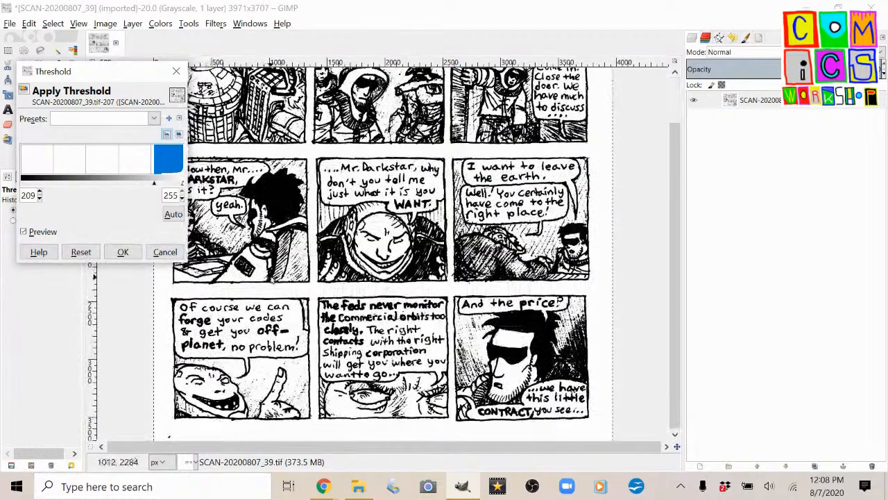
scroll(411, 336, "up", 3)
scroll(411, 336, "up", 1)
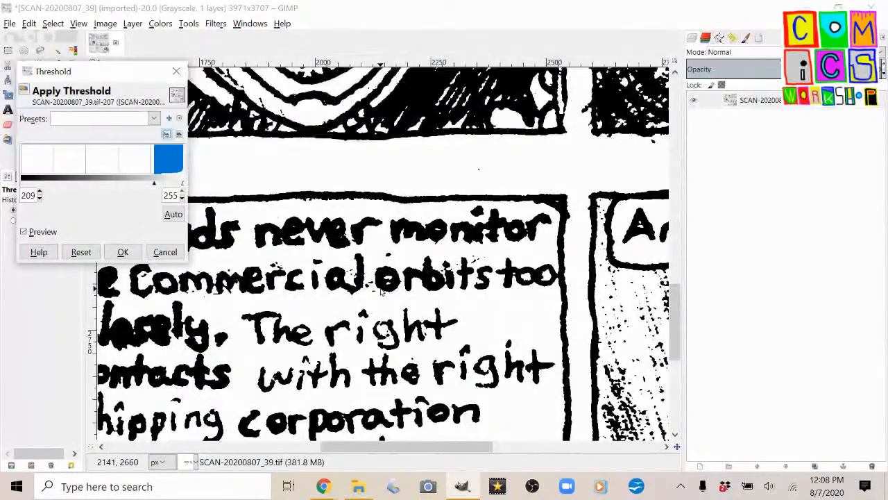
scroll(334, 303, "down", 2)
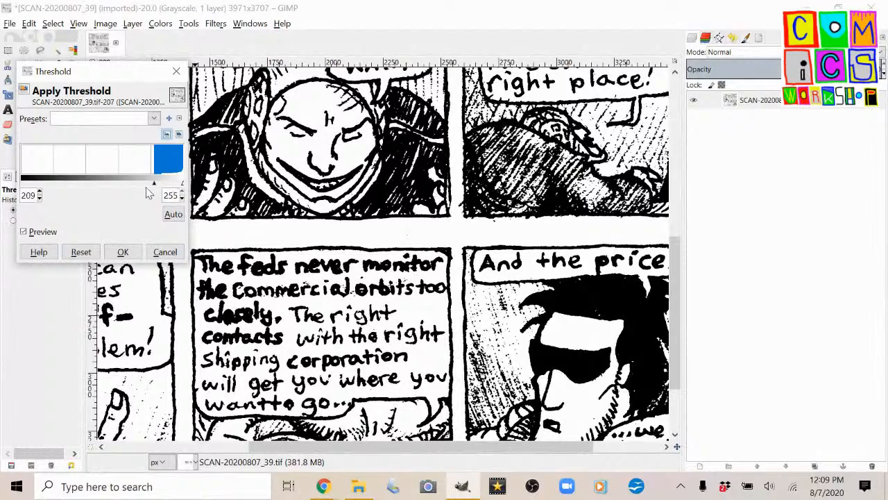
scroll(354, 295, "down", 1)
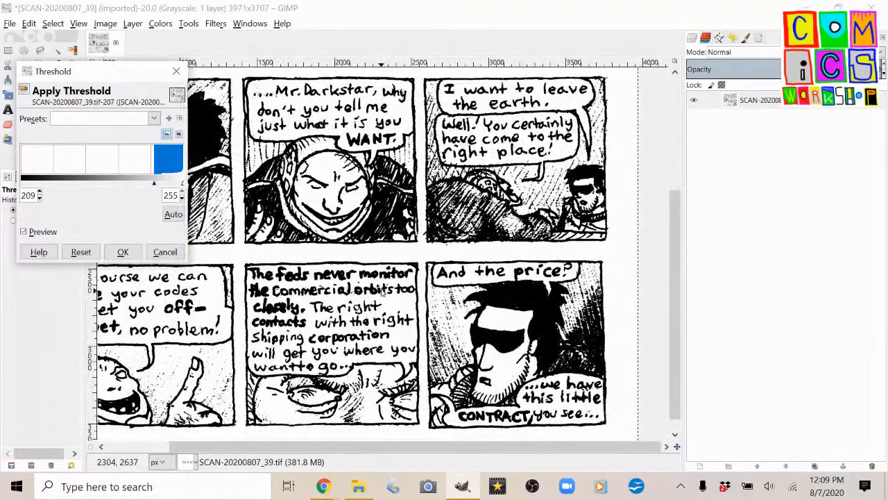
scroll(381, 285, "up", 1)
scroll(465, 292, "up", 2)
scroll(448, 277, "left", 2)
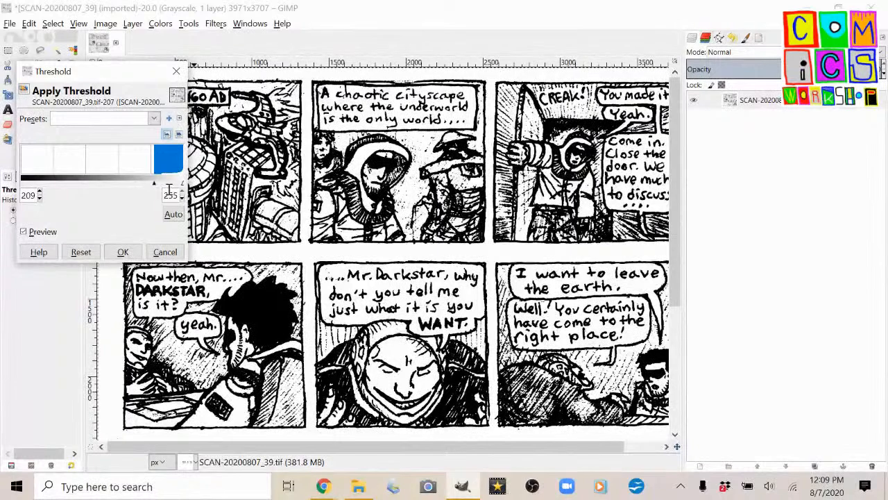
left_click(138, 254)
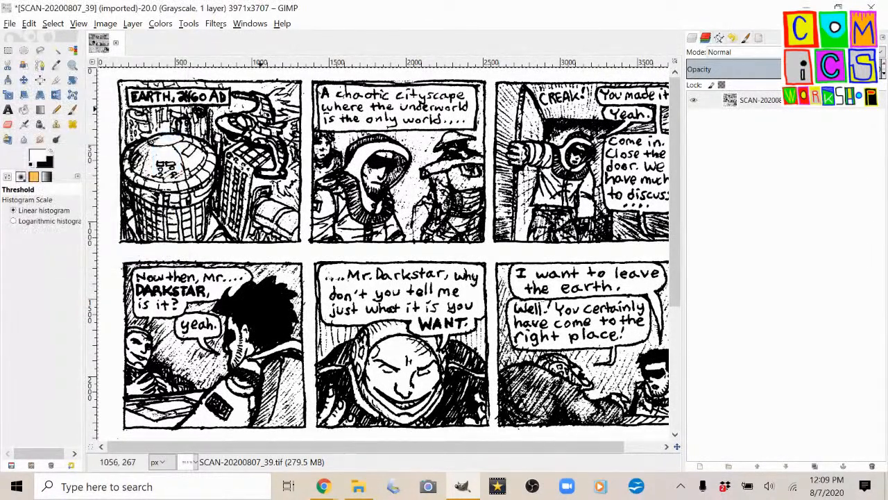
Fill the gaps in the word "the" above "only" in the second panel's caption using a black Pencil, size 10.
scroll(409, 114, "up", 5)
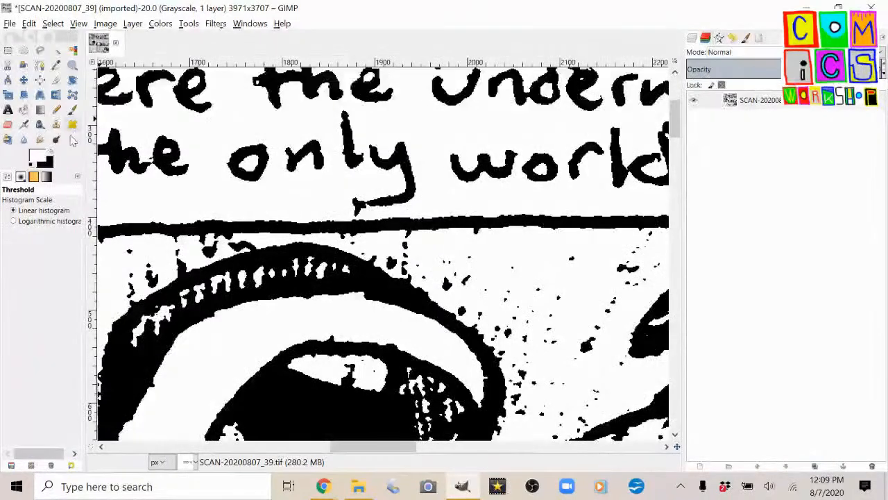
left_click(56, 109)
key("z")
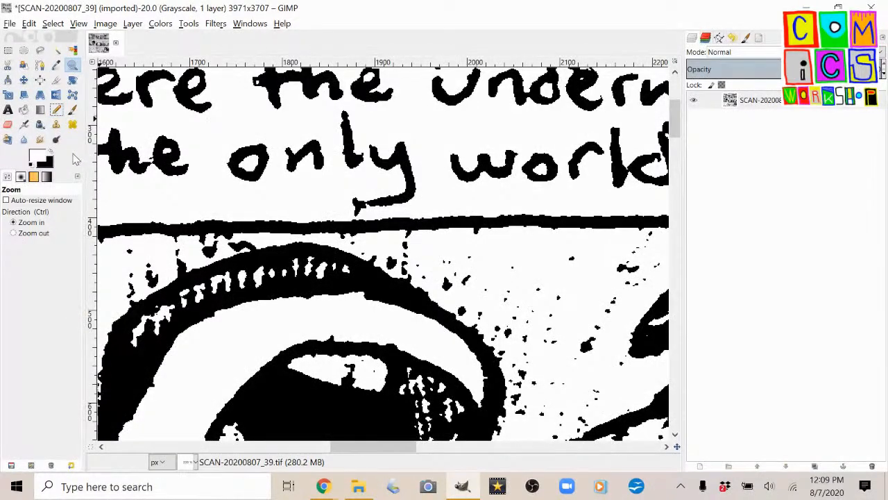
left_click(56, 109)
scroll(522, 151, "up", 1)
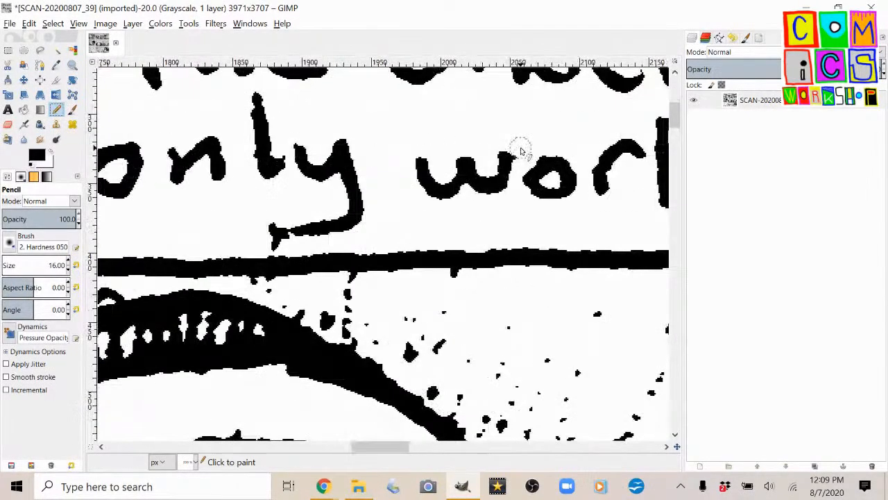
scroll(361, 148, "up", 3)
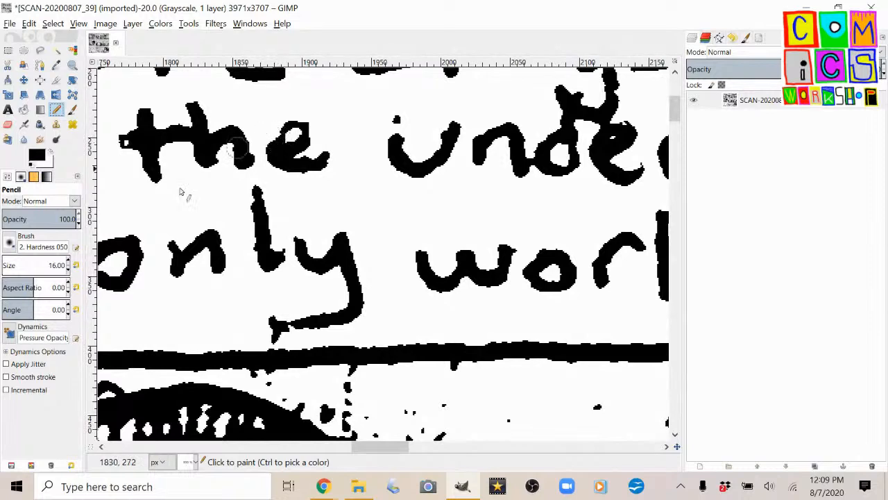
left_click_drag(296, 122, 299, 141)
left_click(125, 142)
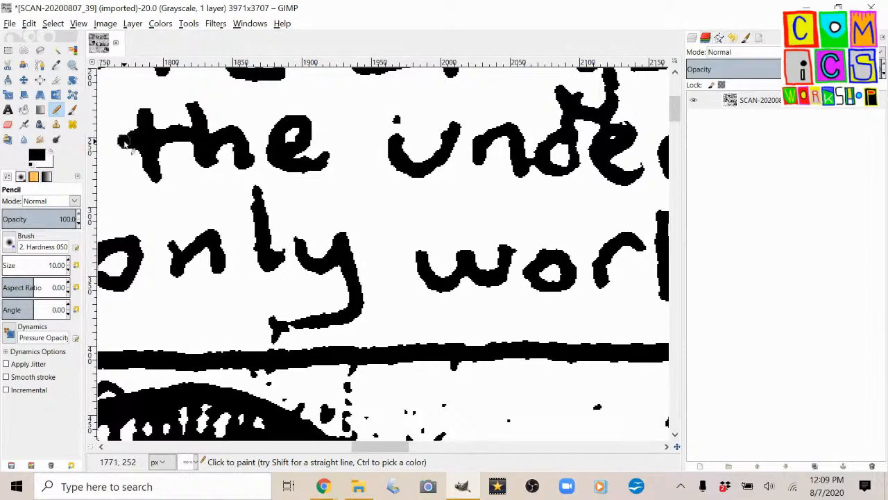
Retouch the broken letters of "cityscape" in the second panel's caption with black Pencil strokes.
scroll(338, 175, "down", 2)
scroll(425, 133, "up", 2)
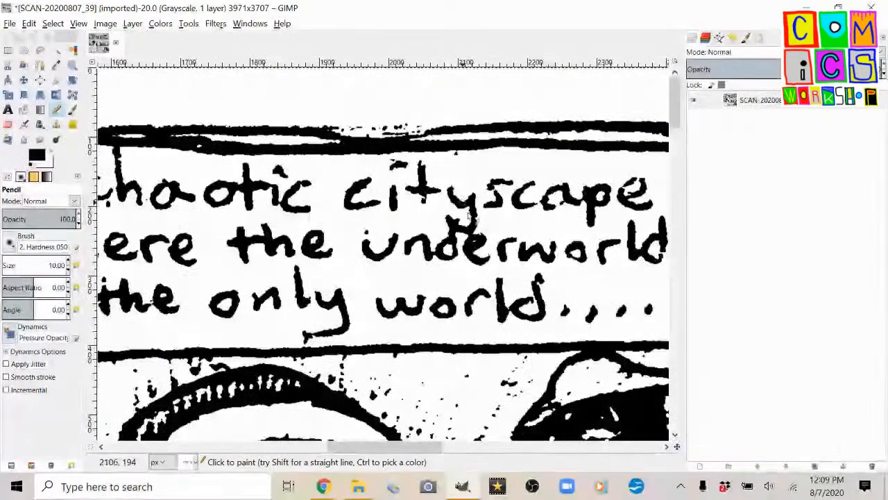
scroll(470, 218, "up", 1)
scroll(458, 198, "up", 1)
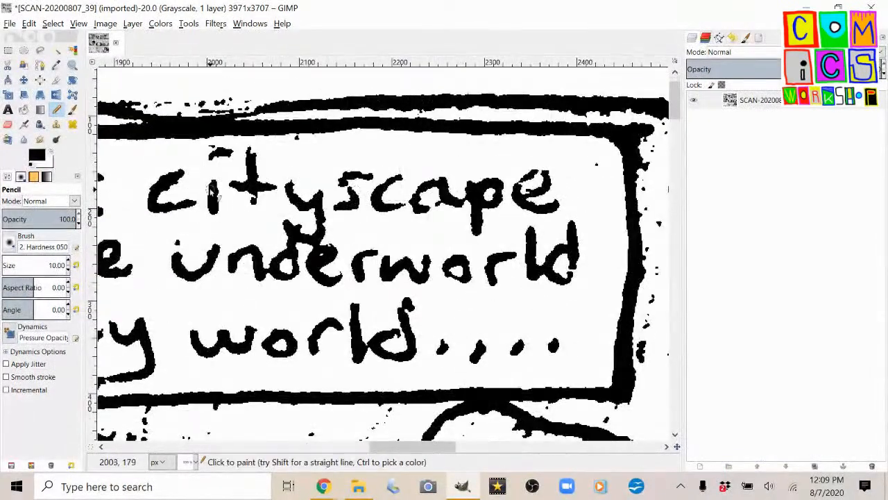
mouse_move(252, 185)
left_mouse_down()
mouse_move(253, 154)
mouse_move(220, 156)
left_mouse_up()
mouse_move(216, 208)
left_mouse_down()
mouse_move(158, 209)
mouse_move(169, 178)
left_mouse_up()
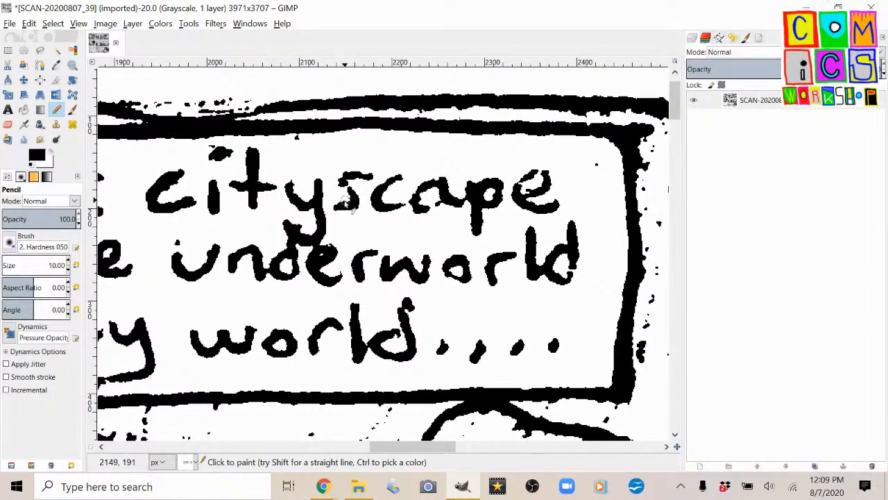
mouse_move(345, 187)
left_mouse_down()
mouse_move(347, 174)
mouse_move(368, 175)
left_mouse_up()
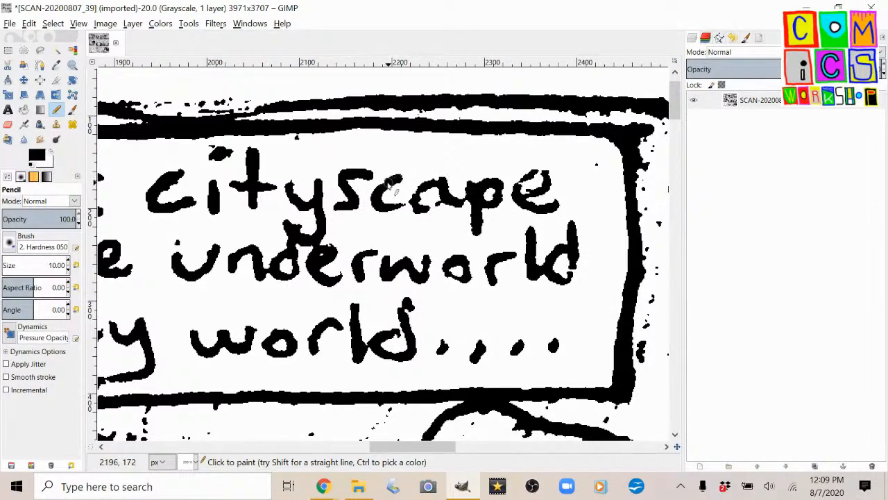
mouse_move(381, 197)
left_mouse_down()
mouse_move(385, 214)
mouse_move(405, 212)
left_mouse_up()
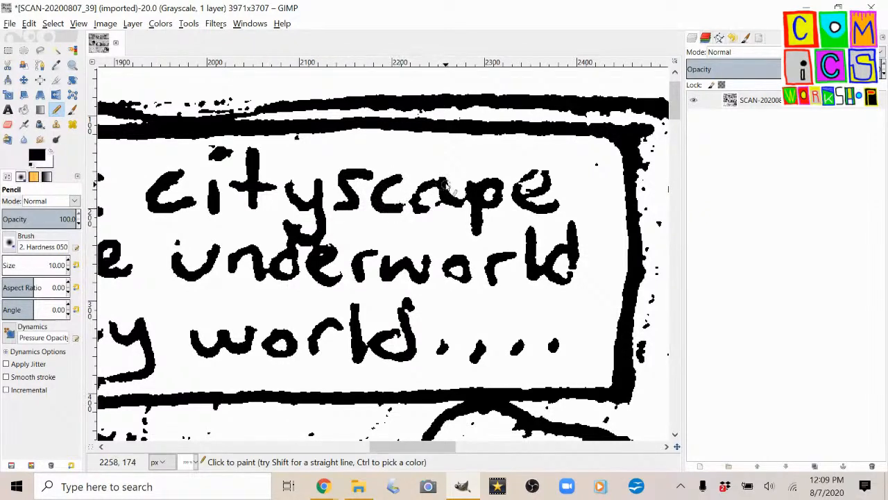
mouse_move(438, 184)
left_mouse_down()
mouse_move(418, 206)
mouse_move(443, 199)
left_mouse_up()
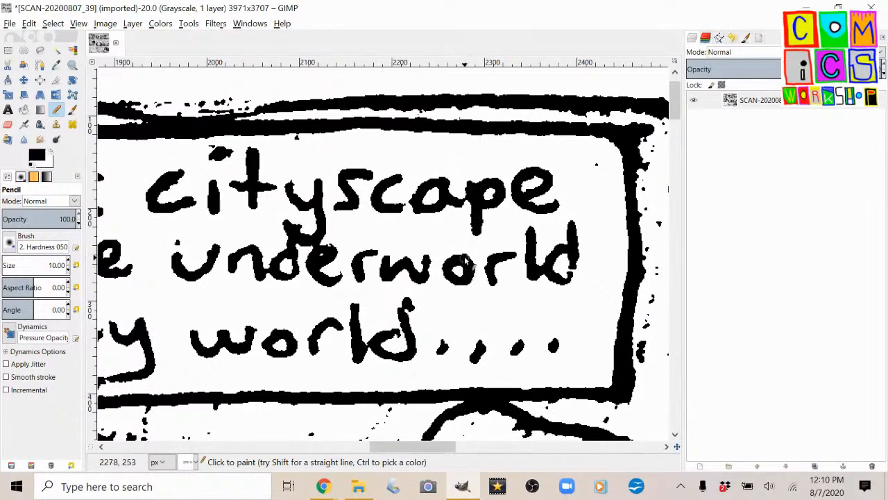
Remove the stray blob from the "d" of "world" in white and redraw the letter's bowl in black with the Pencil.
key("z")
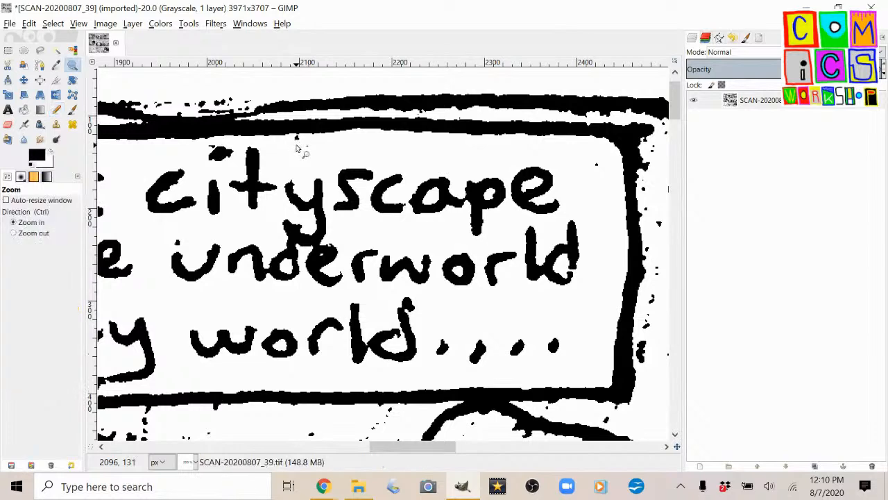
left_click(57, 109)
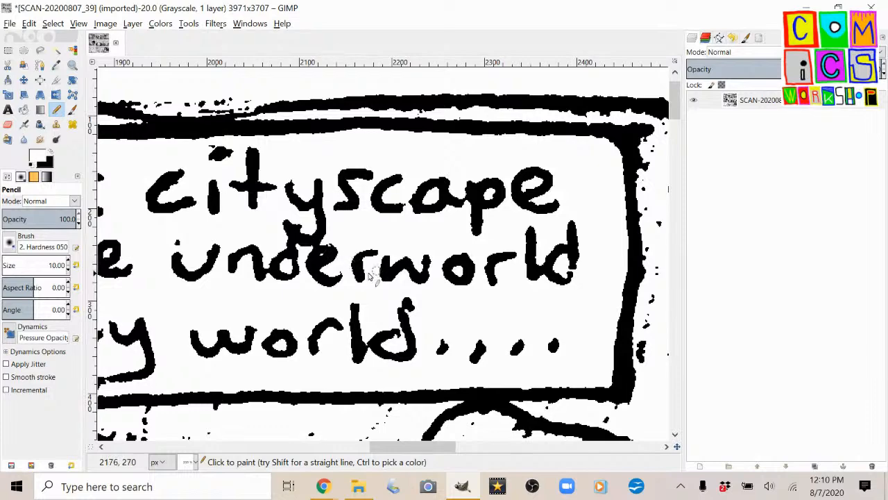
scroll(374, 263, "down", 1)
scroll(403, 307, "up", 2)
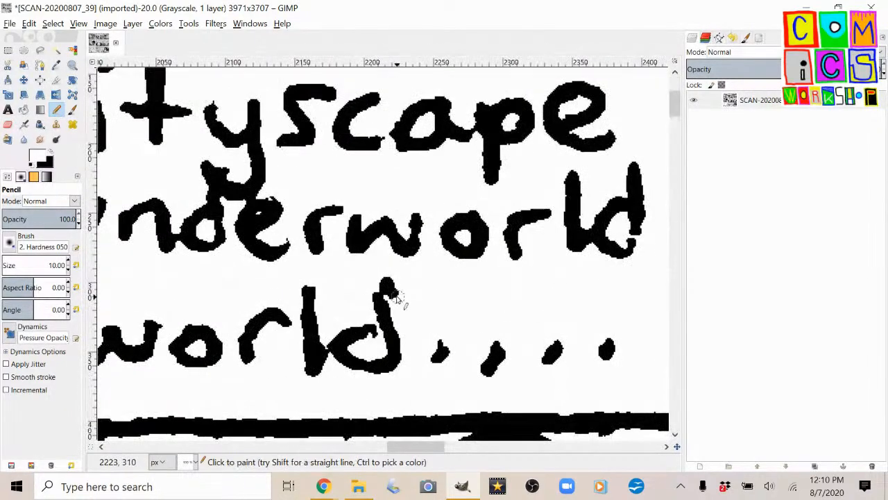
key("x")
key("x")
mouse_move(397, 304)
left_mouse_down()
mouse_move(388, 280)
mouse_move(396, 293)
mouse_move(383, 297)
mouse_move(376, 286)
mouse_move(369, 333)
mouse_move(357, 335)
mouse_move(381, 332)
mouse_move(358, 342)
left_mouse_up()
key("x")
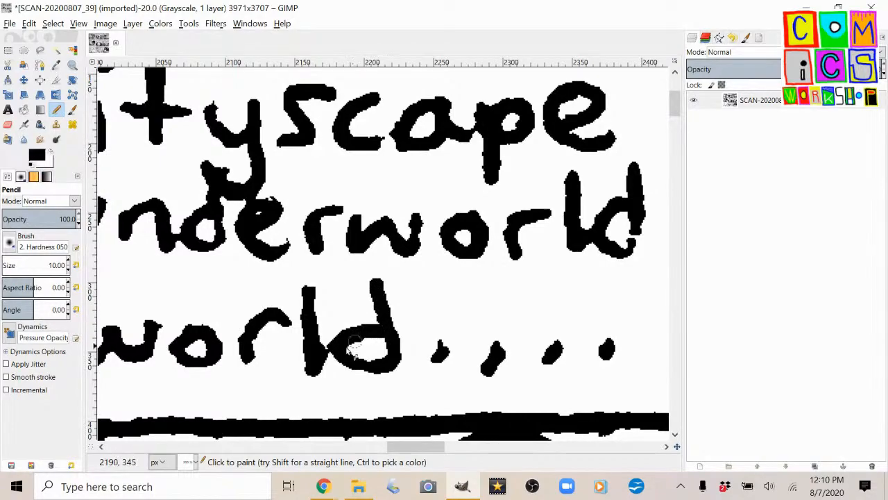
Examine the top-row panels' captions and artwork up close, and the whole thresholded page.
scroll(306, 306, "down", 3)
scroll(310, 300, "down", 2)
scroll(319, 303, "left", 5)
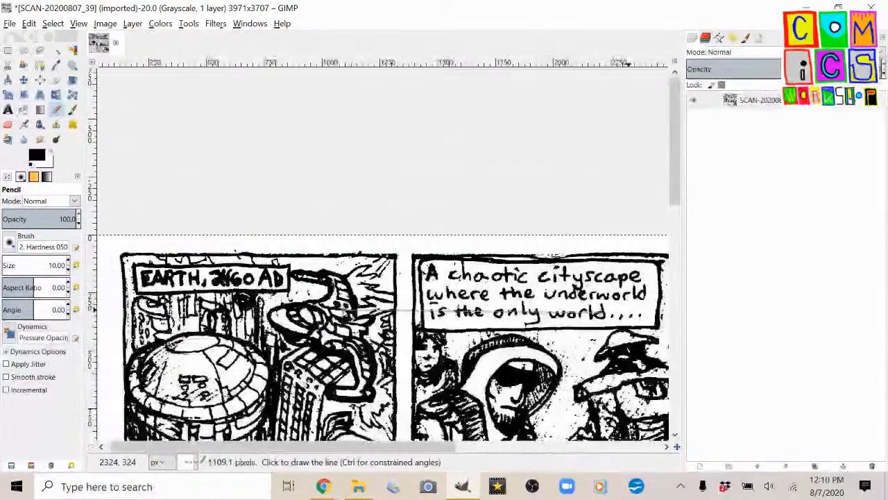
scroll(334, 306, "down", 5)
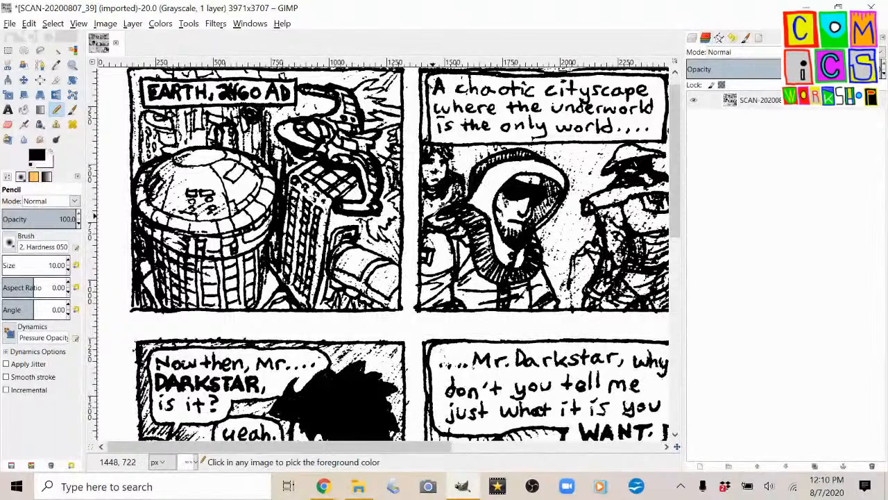
scroll(221, 72, "up", 4)
scroll(254, 106, "left", 3)
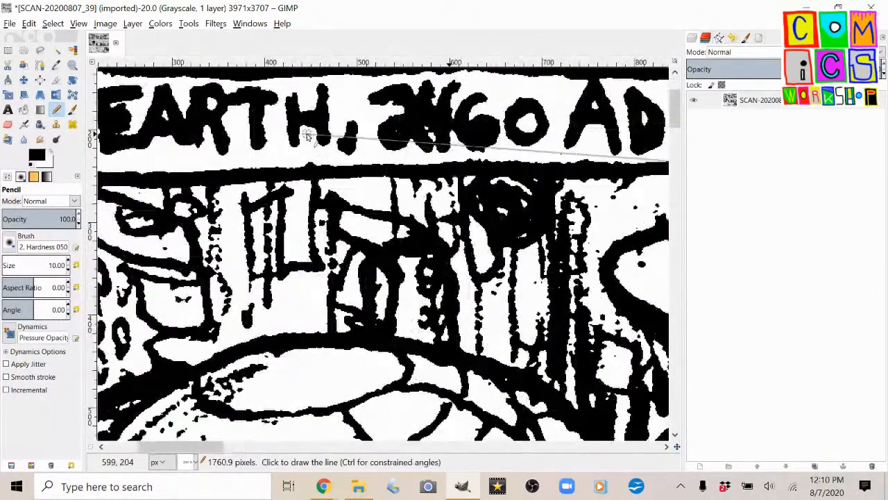
scroll(307, 202, "down", 4)
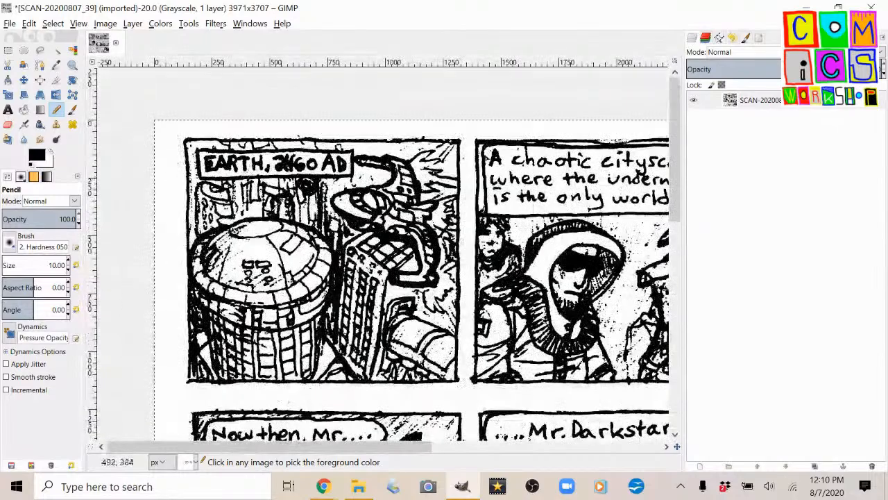
scroll(311, 270, "right", 5)
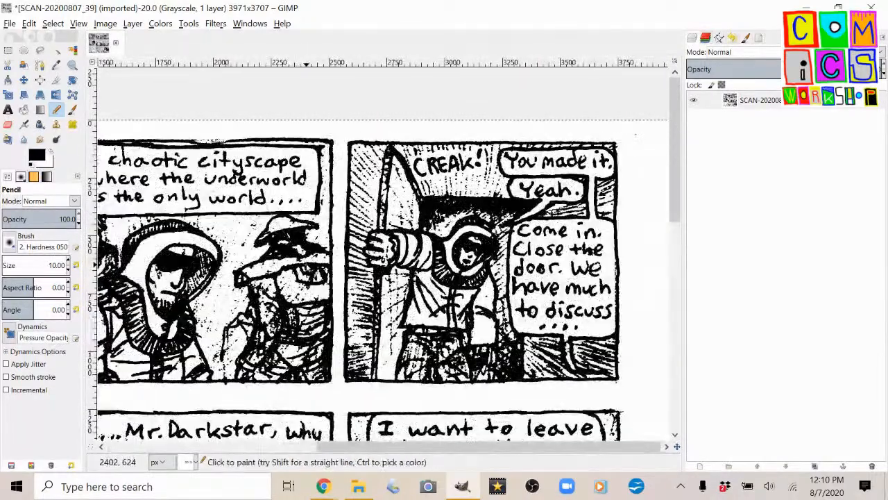
scroll(311, 271, "down", 4)
scroll(307, 271, "left", 3)
scroll(307, 271, "down", 3)
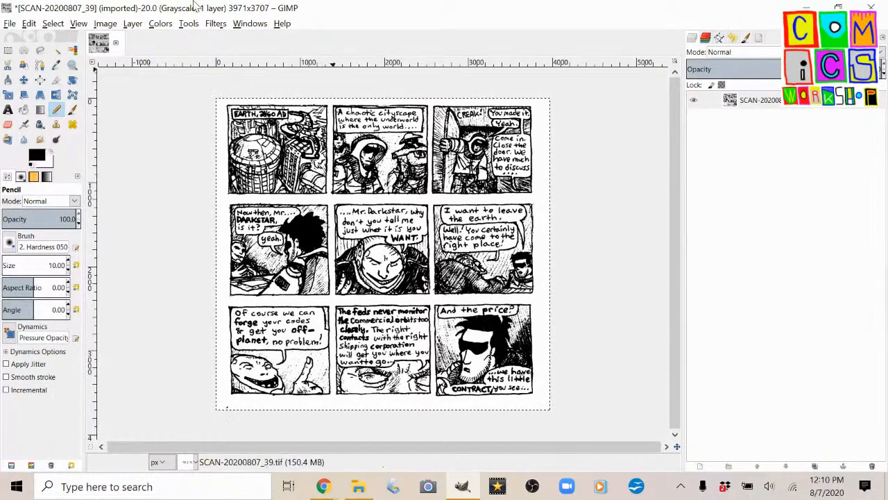
Convert the image to indexed colors using the black and white (1-bit) palette with no color dithering.
left_click(105, 24)
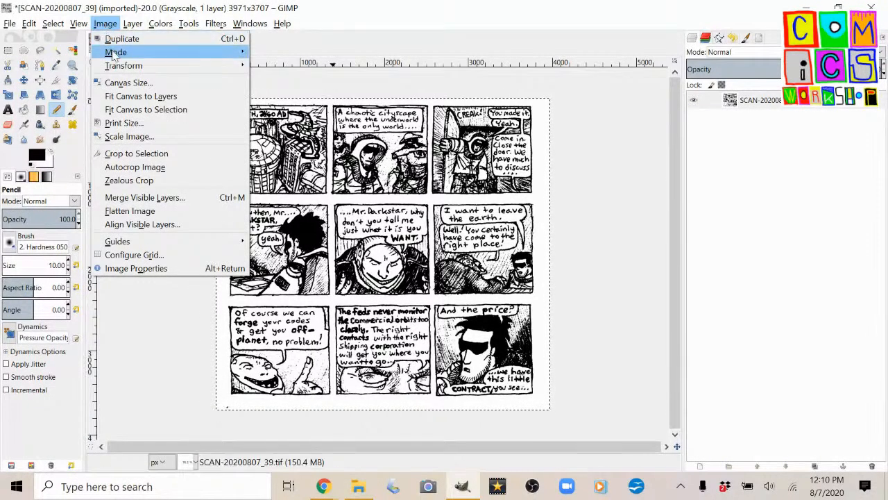
mouse_move(113, 55)
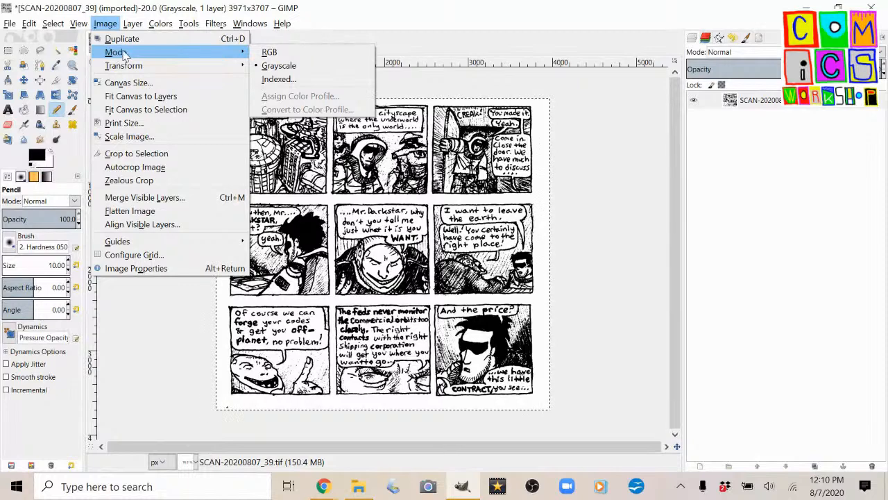
left_click(276, 79)
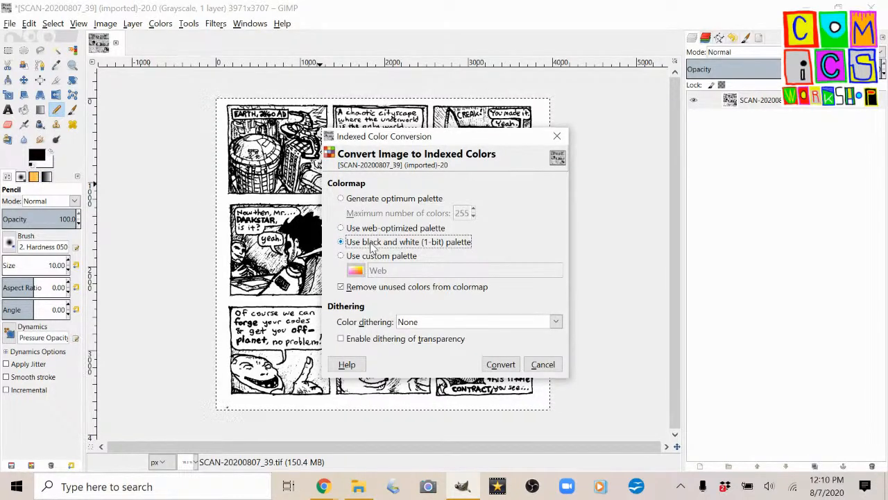
left_click(363, 202)
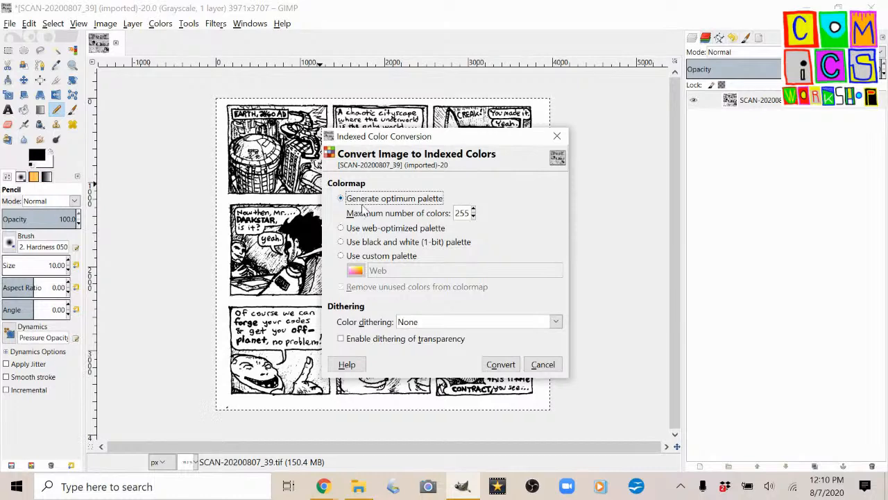
left_click(368, 244)
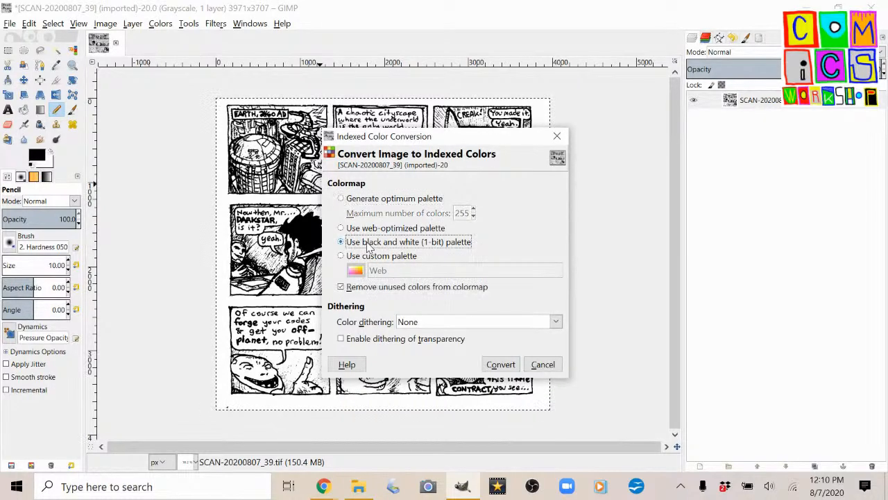
left_click(501, 364)
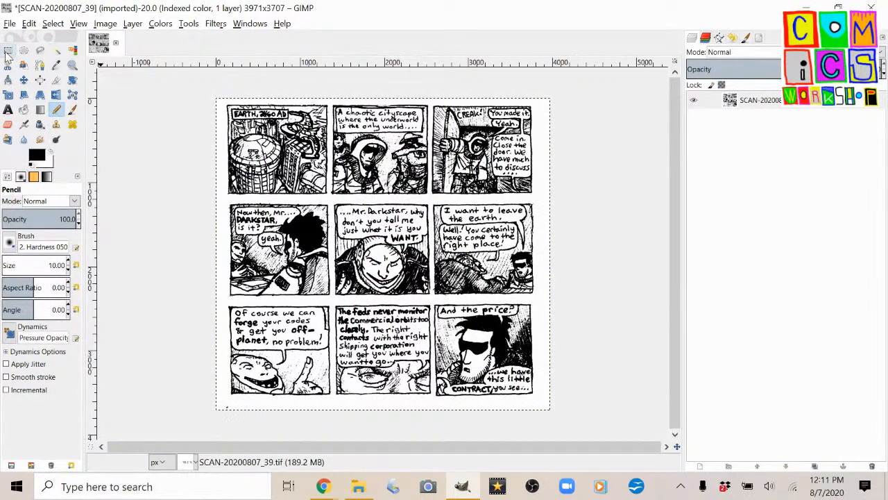
Examine the converted linework of the first two top-row panels up close.
key("r")
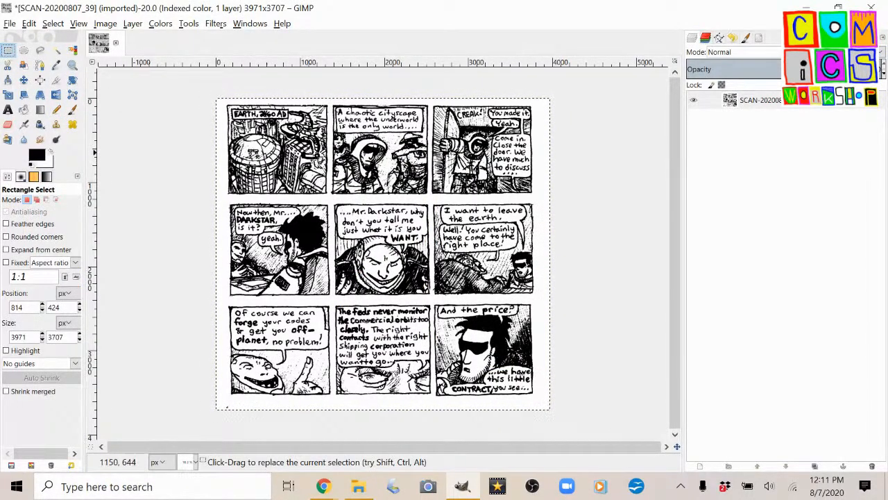
scroll(323, 155, "up", 8)
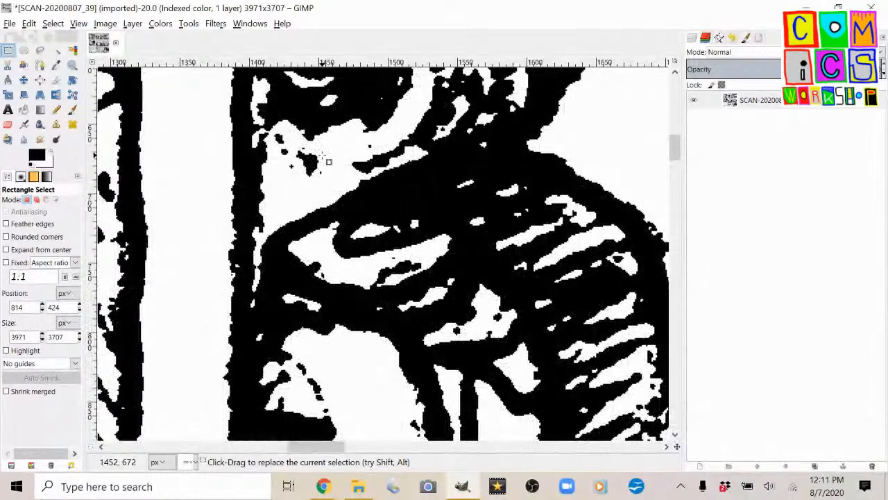
scroll(324, 158, "down", 3)
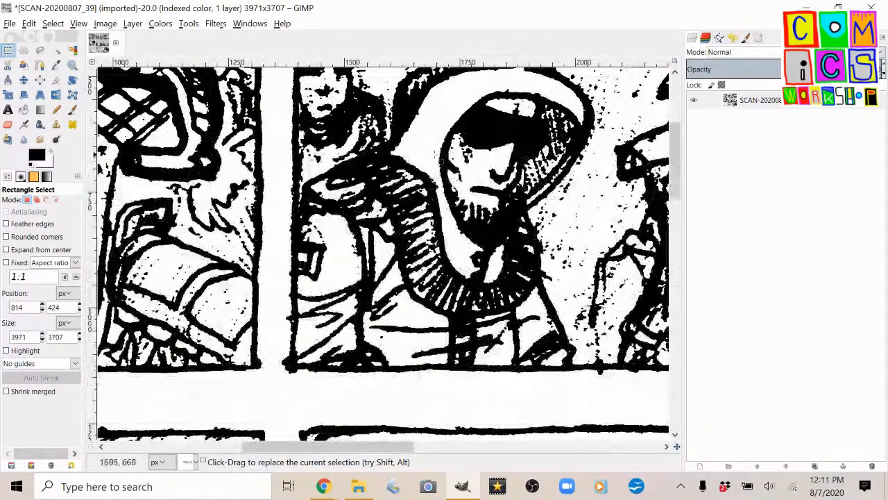
scroll(508, 159, "down", 2)
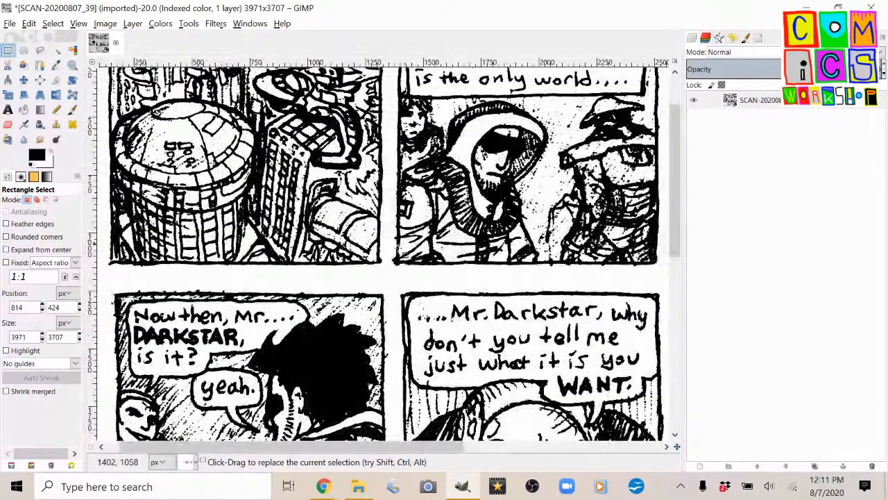
scroll(262, 173, "up", 2)
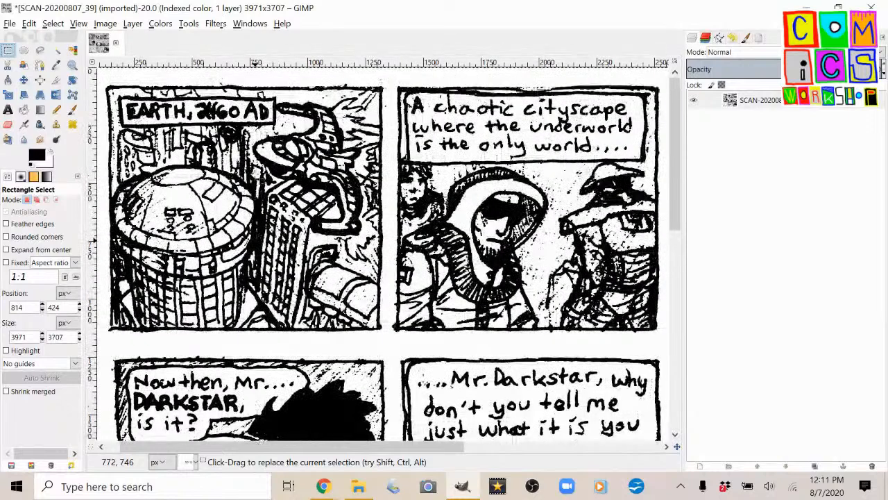
Try to select the white page margin around the panels with Fuzzy Select in replace mode.
left_click(57, 50)
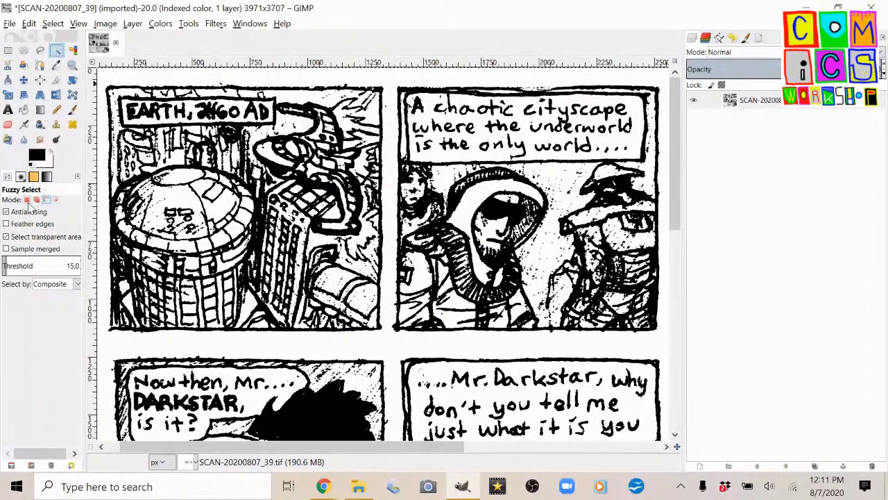
left_click(148, 76)
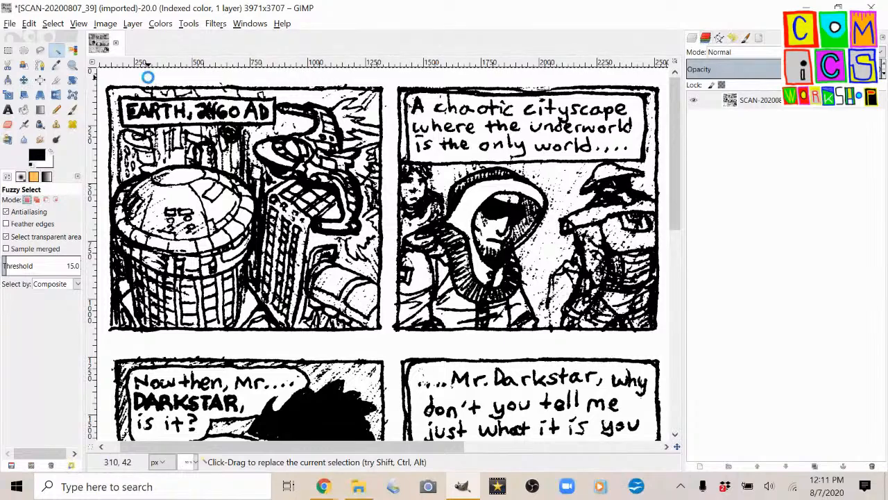
scroll(251, 157, "down", 2)
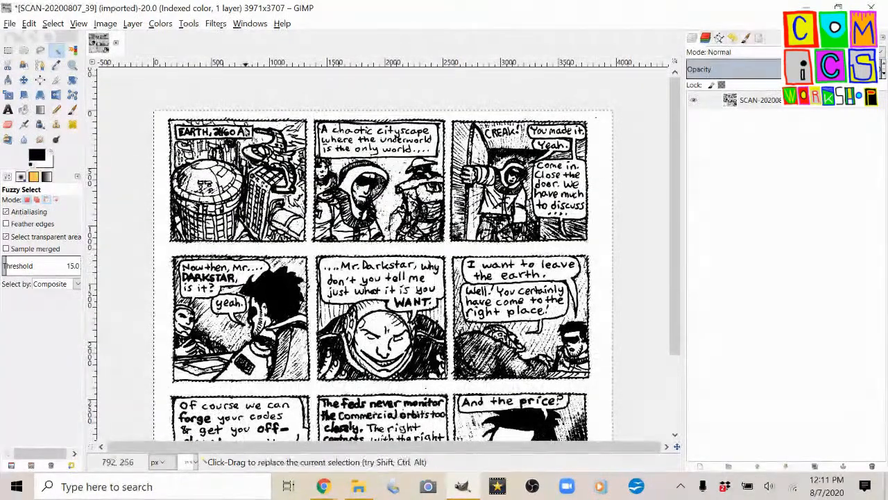
Crop the image to a rectangular selection of about 3684 × 3536 px drawn closely around the nine panels.
left_click(8, 50)
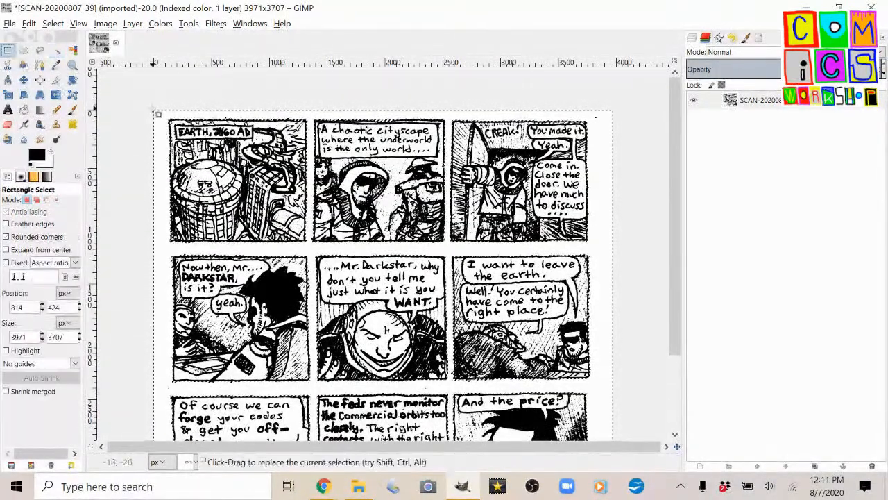
left_click_drag(168, 112, 593, 424)
left_click_drag(168, 162, 170, 163)
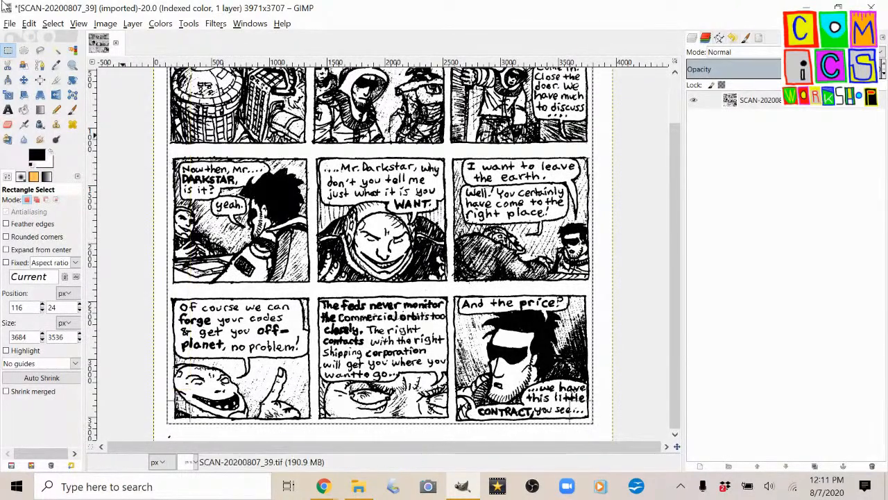
left_click(105, 24)
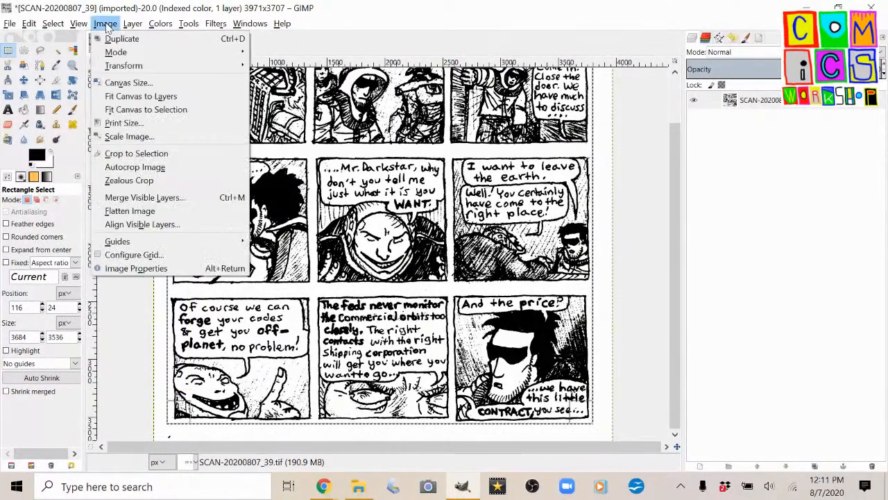
left_click(132, 154)
scroll(371, 212, "down", 1)
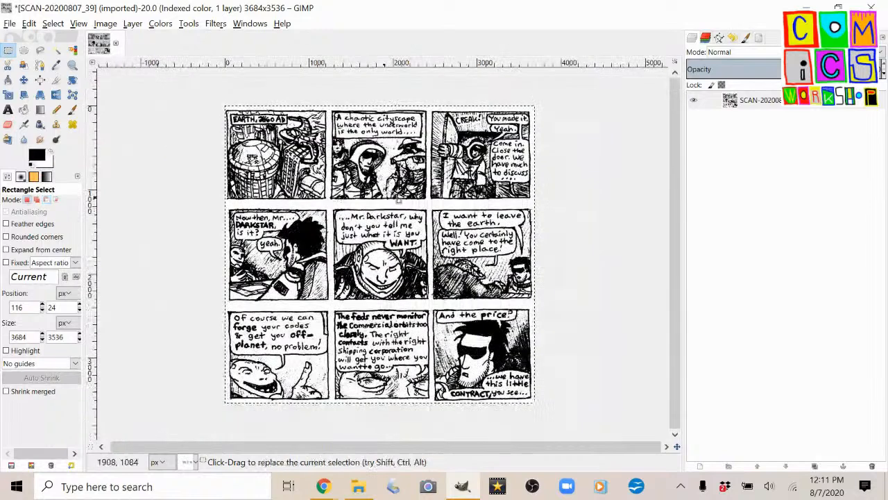
Start exporting the image and create a folder named QUASAR BLASTERS SCANS on the Desktop for it.
left_click(9, 25)
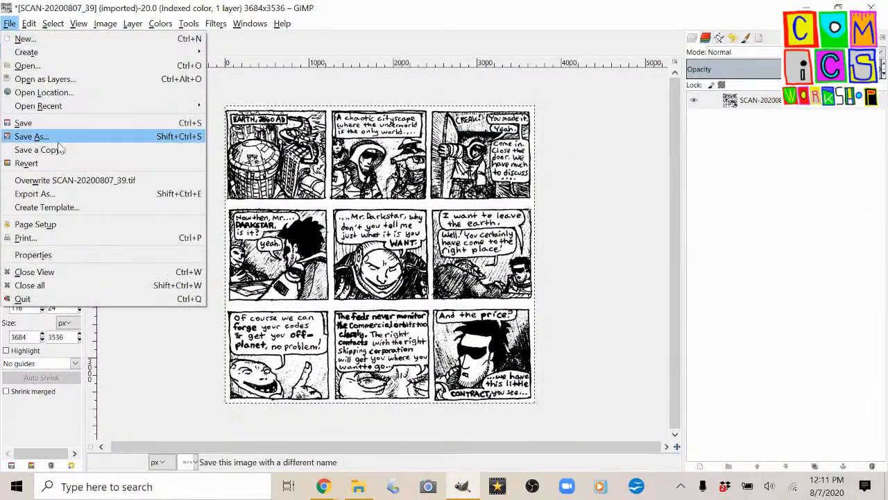
left_click(60, 194)
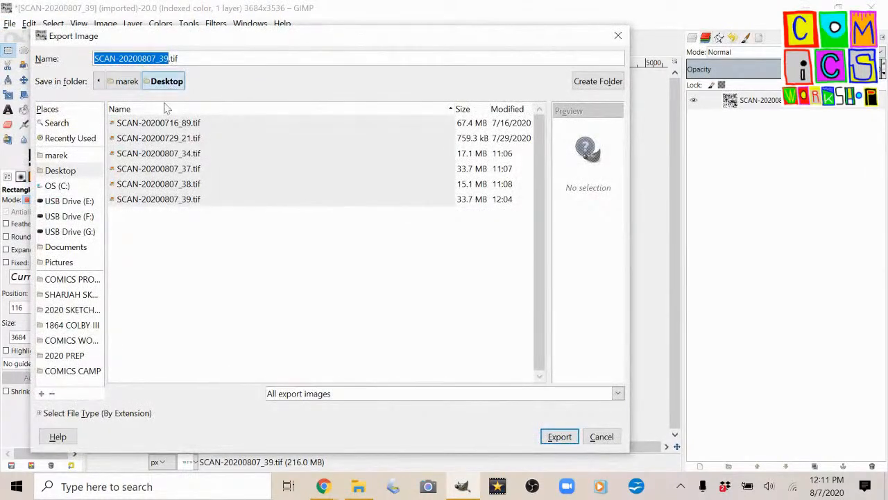
left_click(593, 87)
type("CANS")
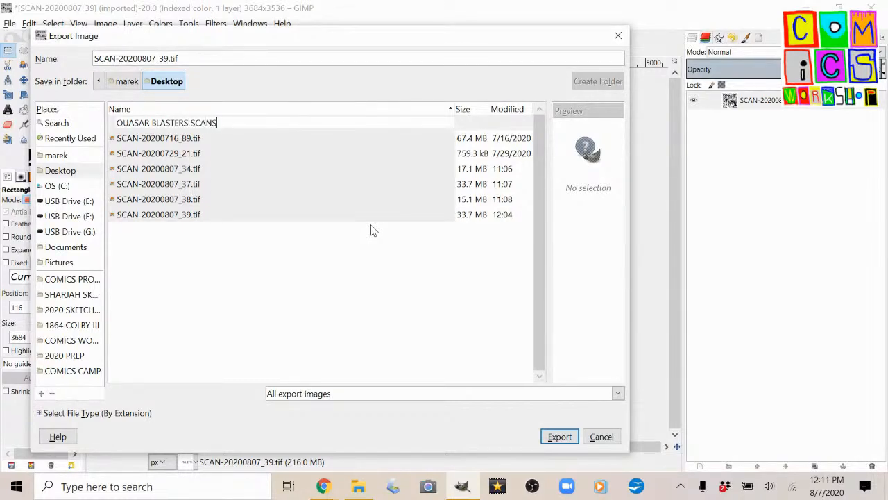
key("Return")
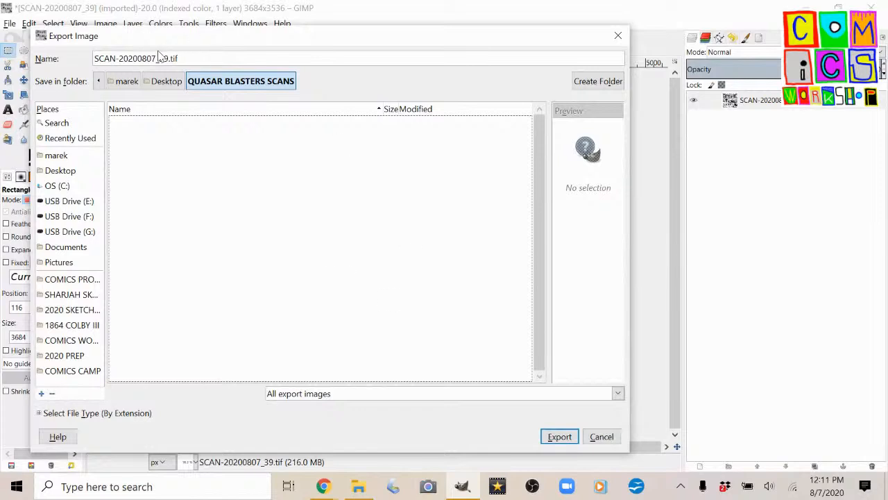
Create a subfolder named TEMP inside QUASAR BLASTERS SCANS as the export destination.
left_click(605, 81)
type("TE")
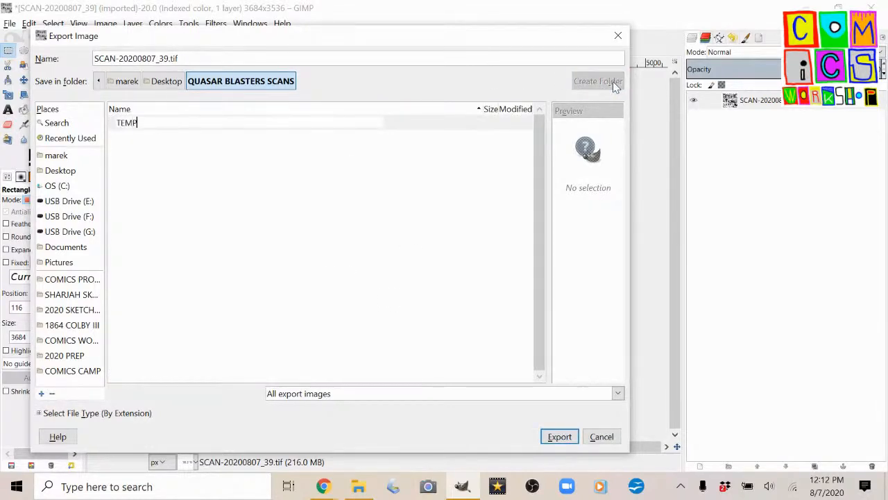
type("MP")
key("Return")
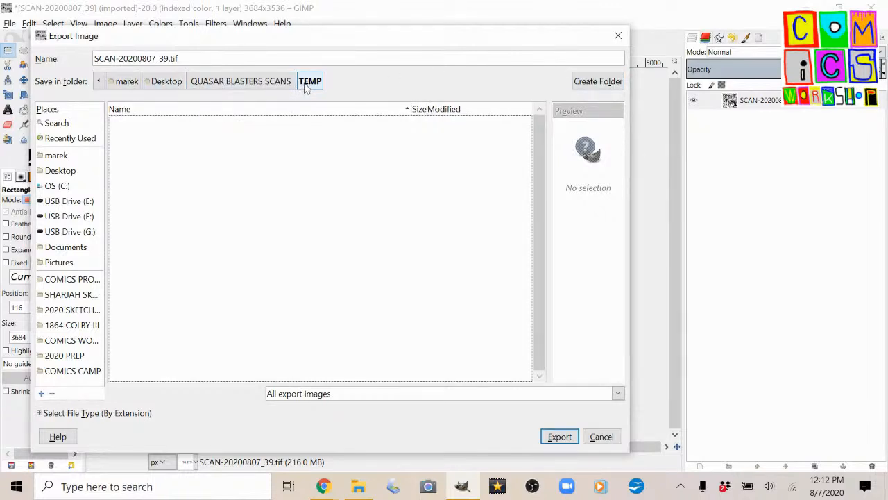
Name the file QB-01+02+03-TEMP.tif and try to export it as a TIFF with LZW compression.
left_click(107, 58)
left_click_drag(106, 58, 168, 53)
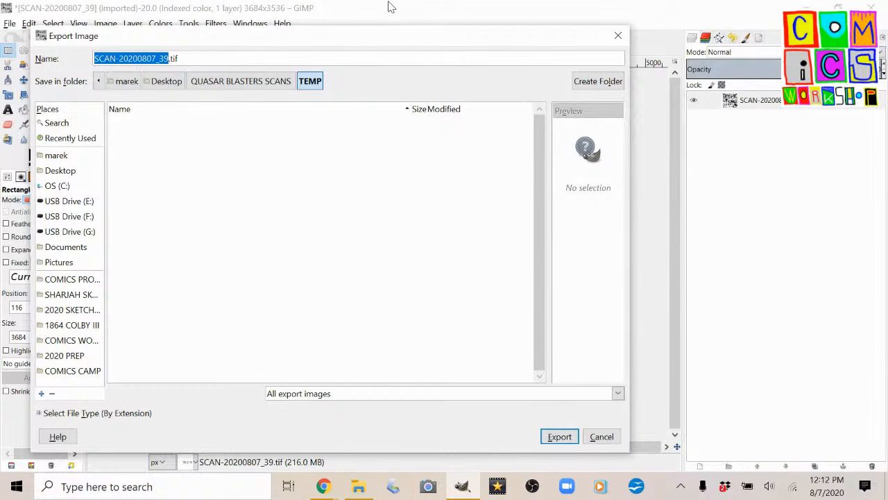
type("QB-01+02+03-TEMP")
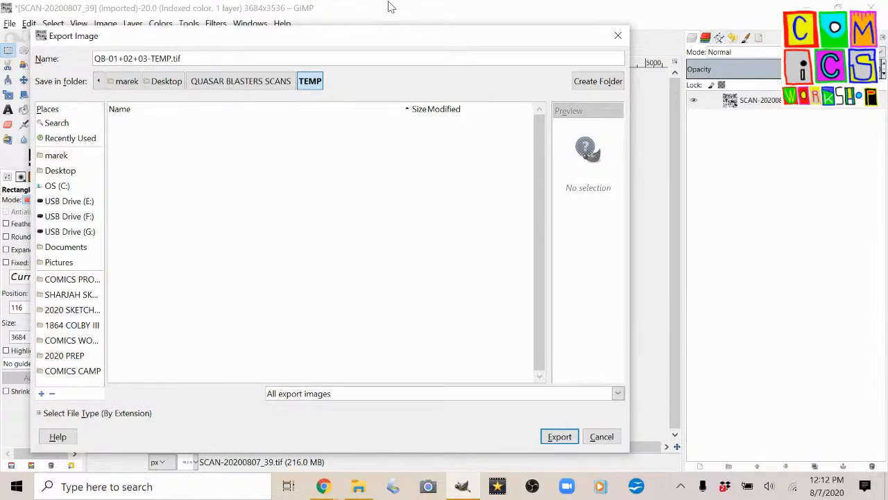
key("Return")
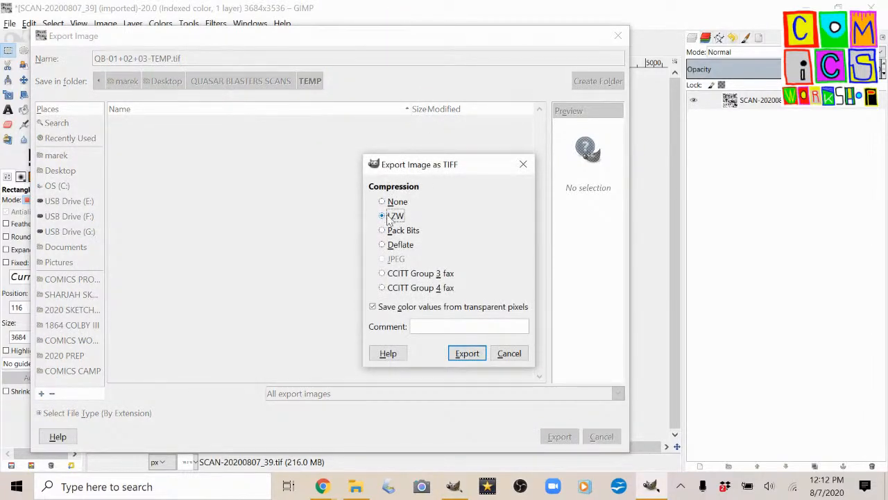
left_click(466, 353)
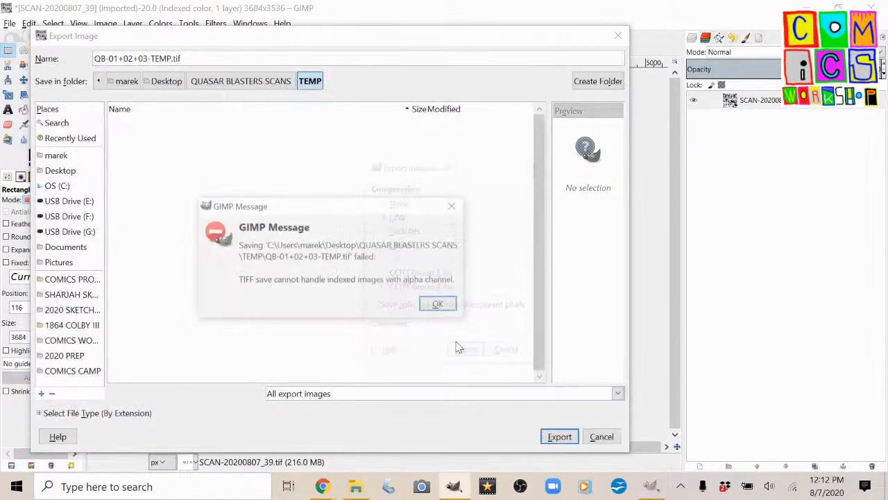
left_click(441, 307)
Copy the export's full file name, leave the export and flatten the image.
triple_click(161, 59)
key("ctrl+c")
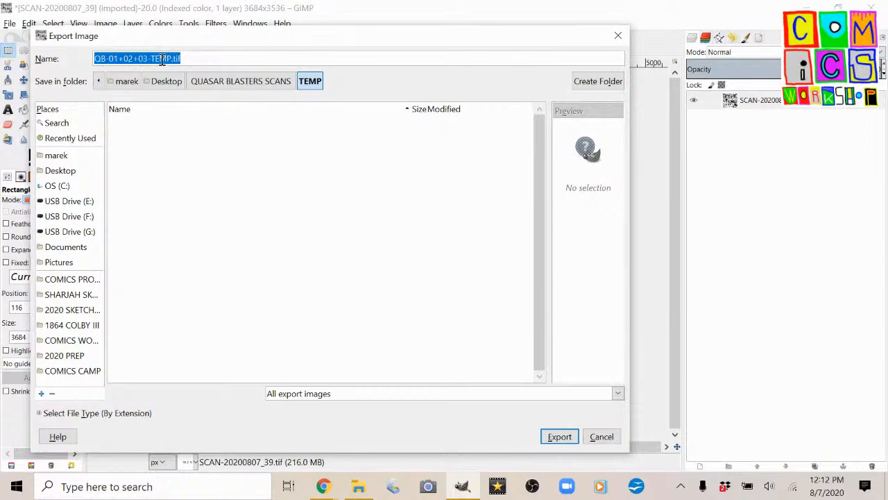
key("Escape")
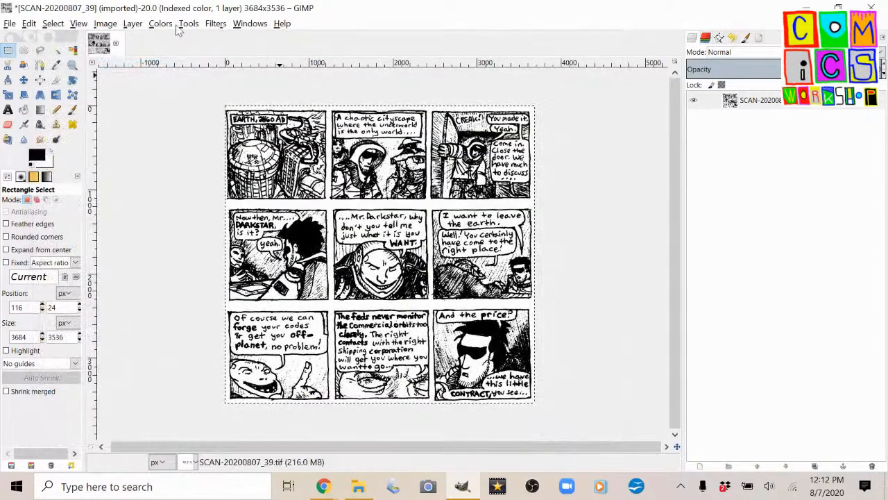
left_click(105, 24)
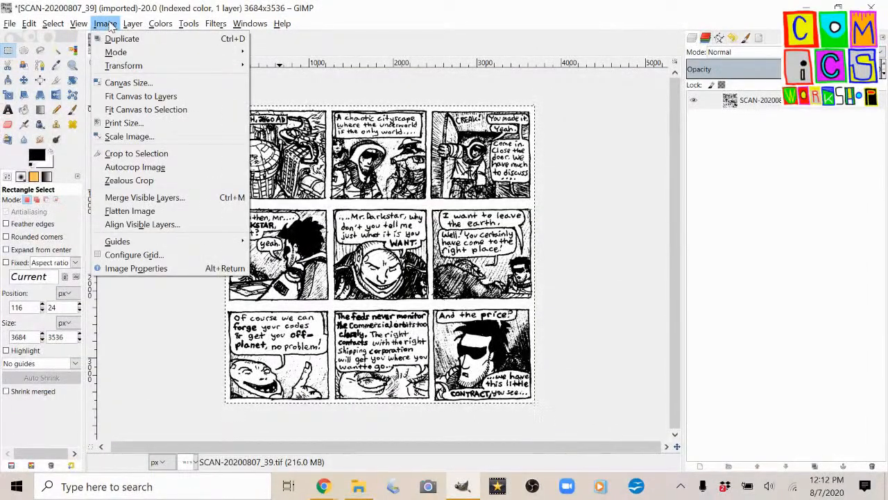
left_click(144, 213)
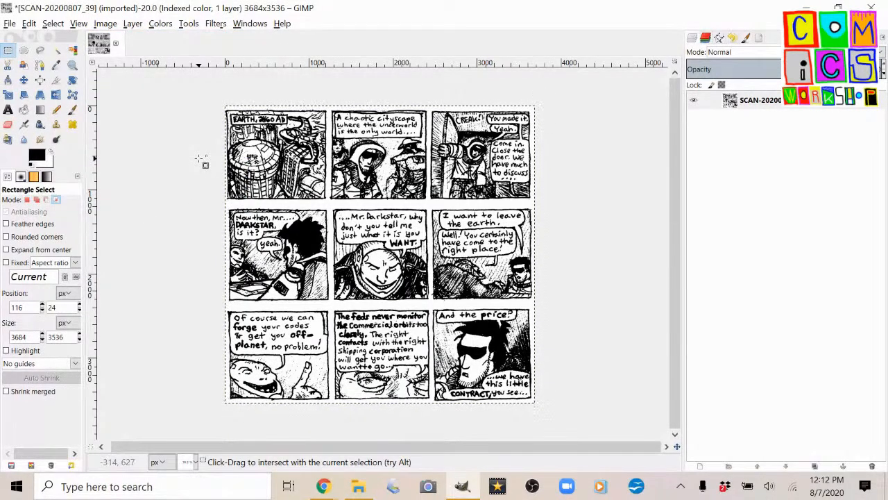
Export the flattened page as an uncompressed TIFF named QB-01+02+03-TEMP.tif into the TEMP folder inside QUASAR BLASTERS SCANS.
key("ctrl+shift+e")
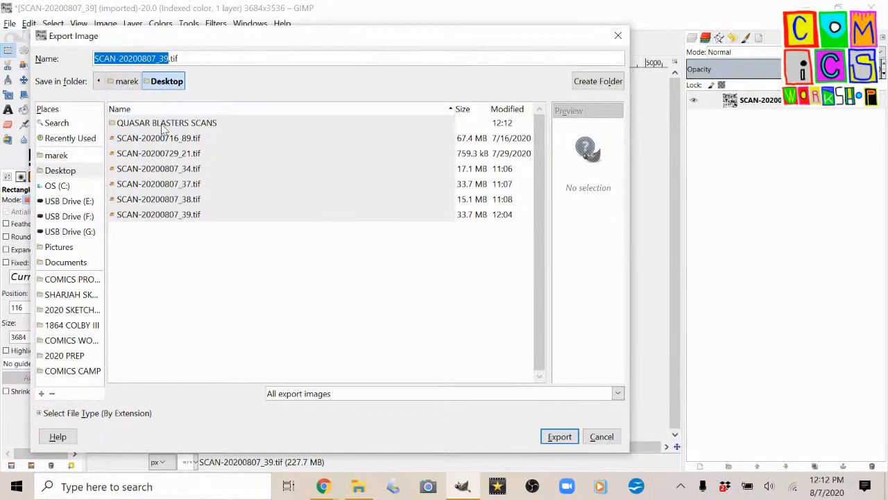
double_click(163, 125)
double_click(127, 124)
triple_click(159, 59)
key("ctrl+v")
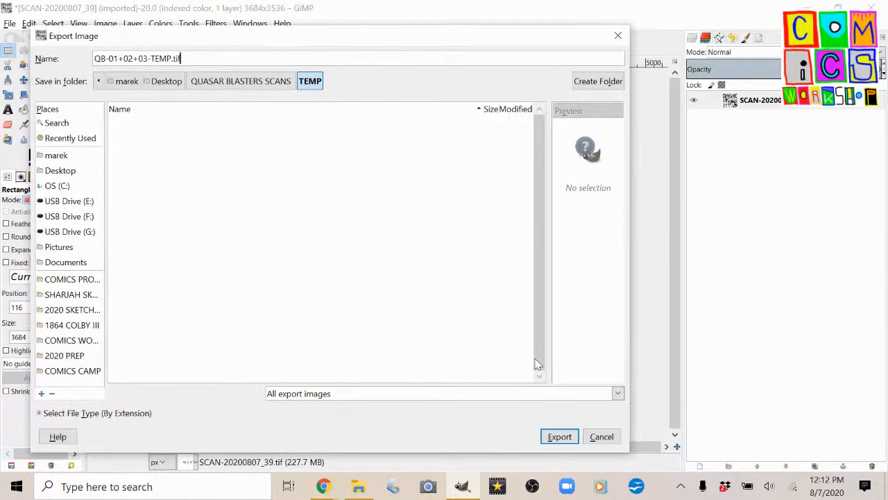
left_click(559, 436)
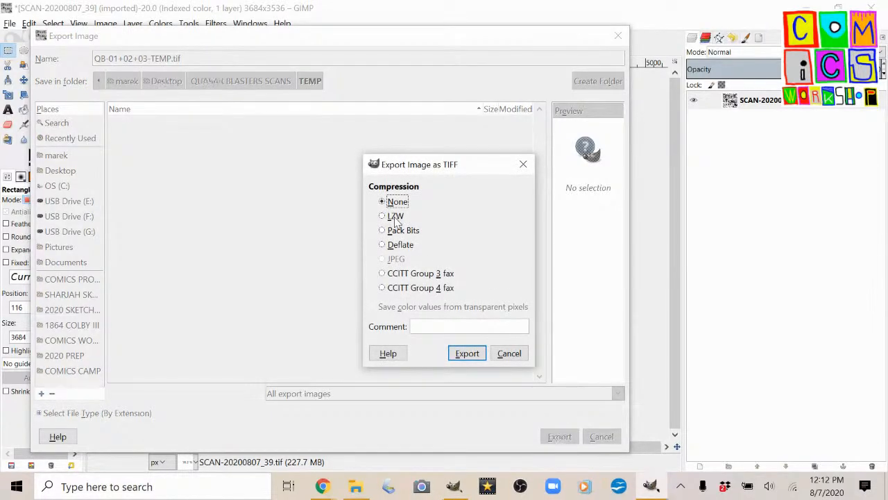
left_click(475, 356)
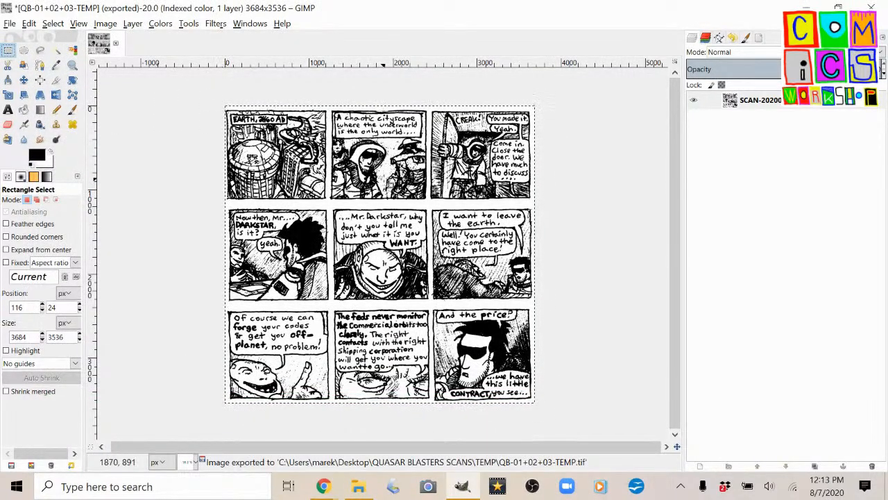
Select the first row of three panels and crop the image to it, about 3684 × 1133 px.
left_click_drag(221, 107, 557, 204)
left_click(105, 24)
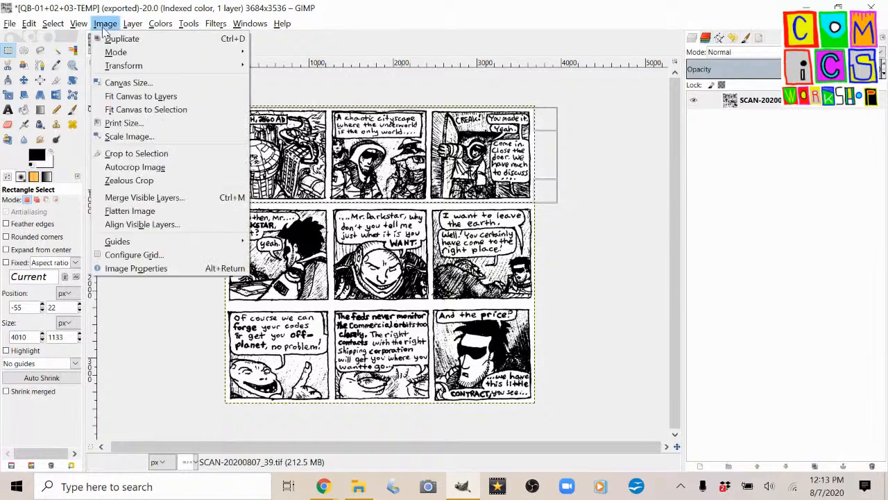
left_click(139, 154)
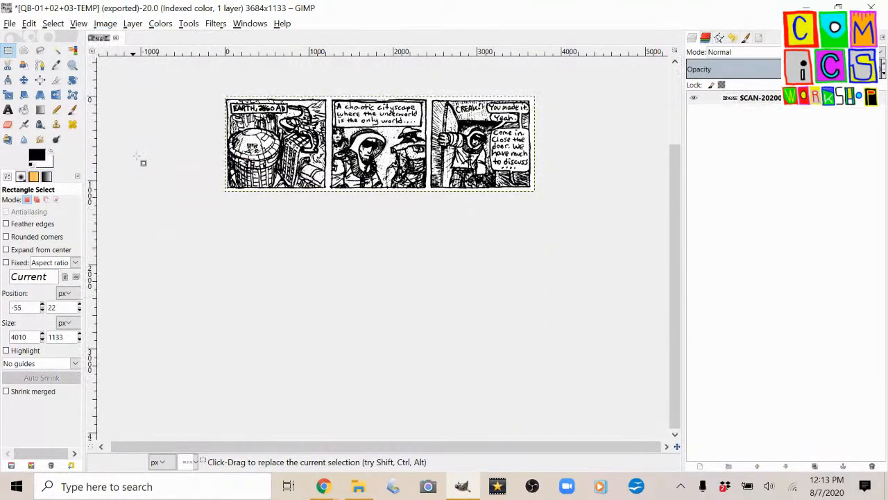
Export the cropped strip as QB-01.tif into the QUASAR BLASTERS SCANS folder with no compression.
left_click(10, 24)
left_click(59, 194)
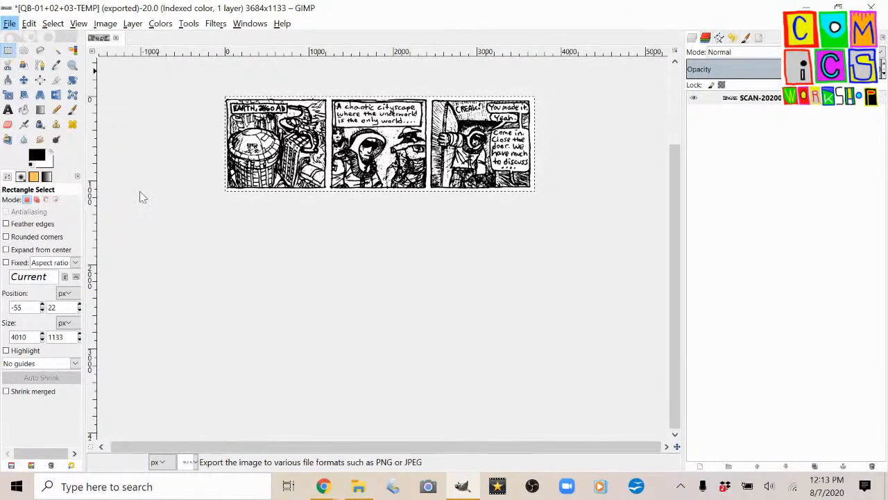
left_click(258, 82)
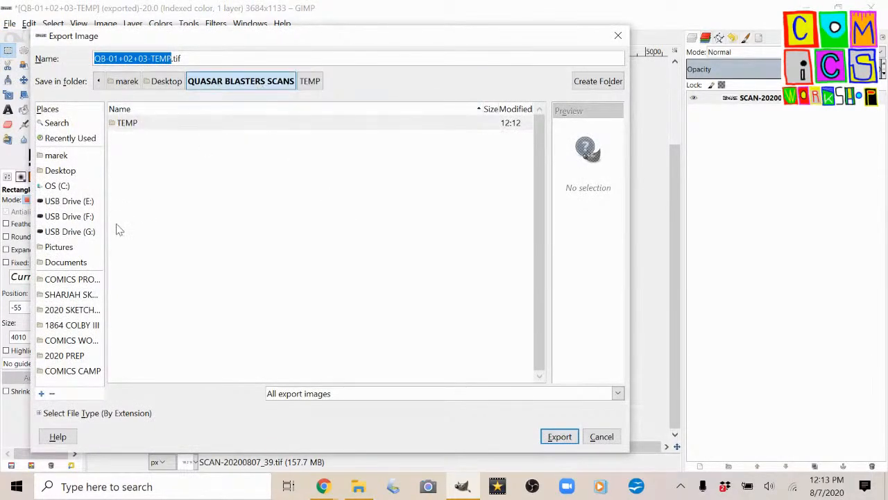
left_click(118, 58)
left_click_drag(124, 58, 156, 59)
key("BackSpace")
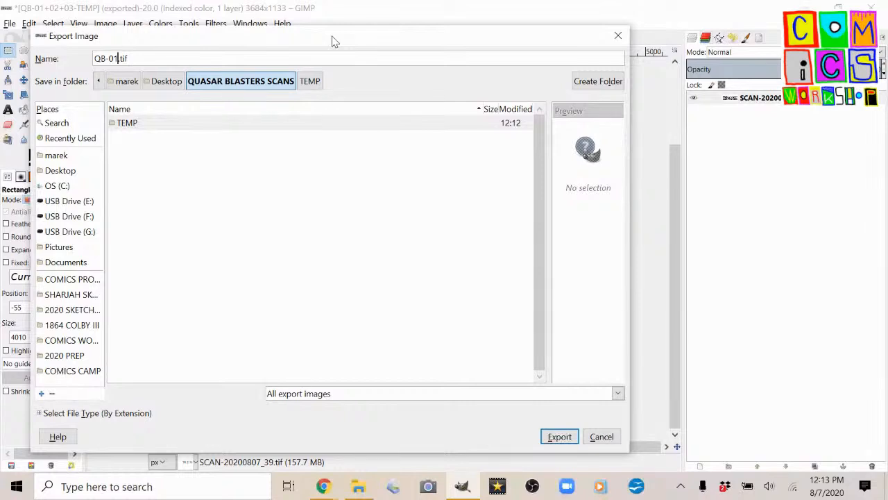
key("Return")
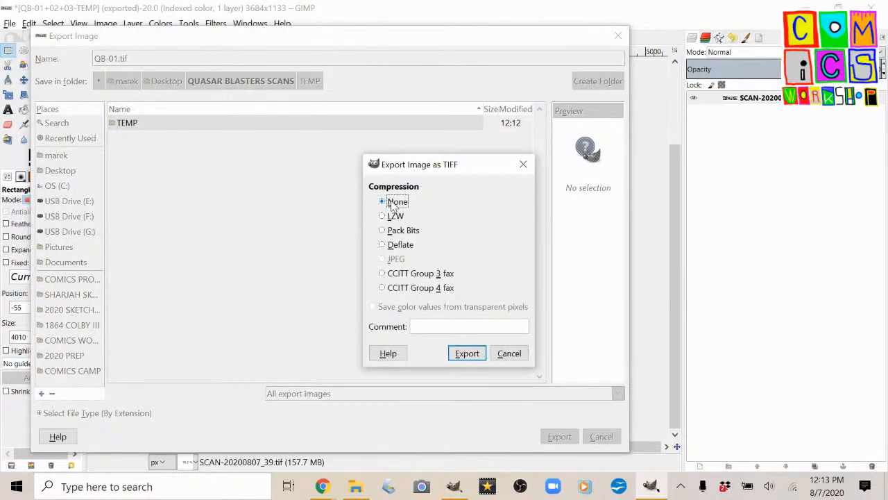
left_click(466, 354)
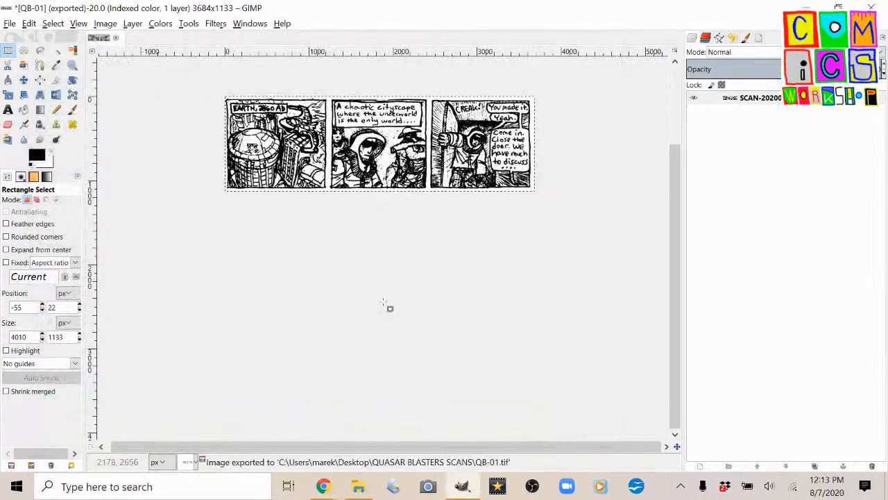
Undo the crop, then select the middle row of panels and crop the image to it, about 3668 × 1156 px.
scroll(402, 110, "up", 4)
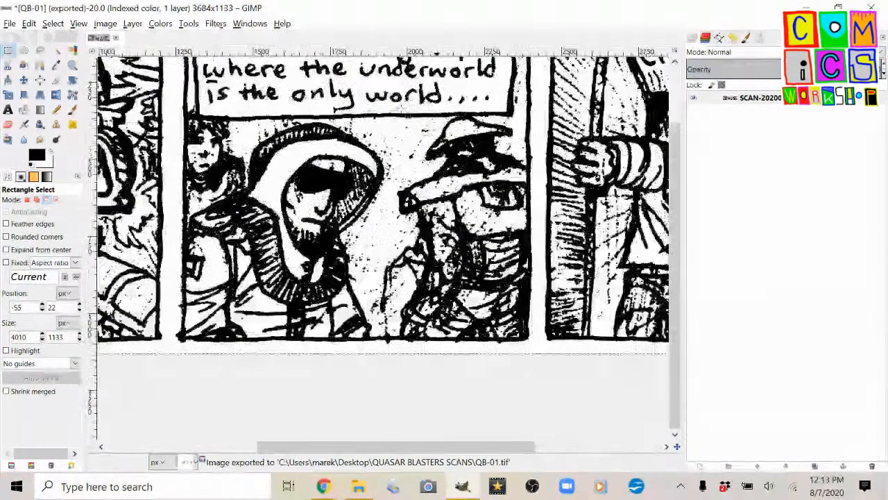
scroll(430, 139, "down", 1)
scroll(435, 143, "right", 5)
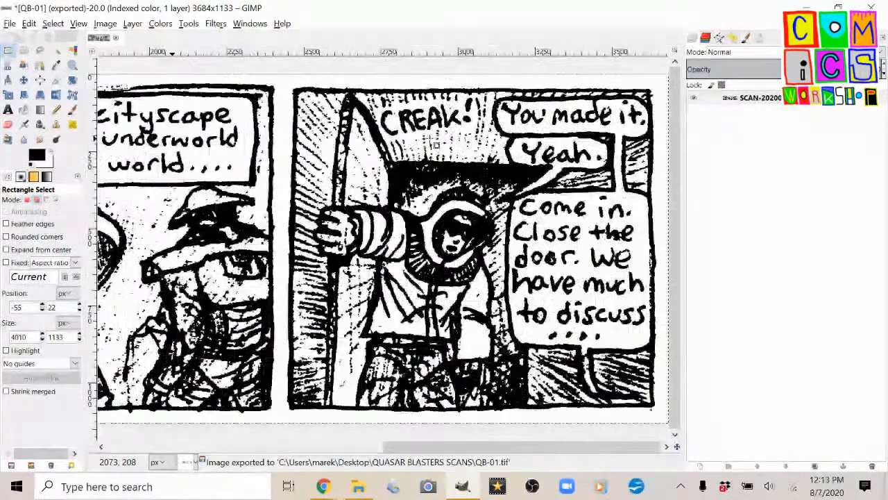
scroll(454, 144, "down", 2)
scroll(346, 229, "down", 2)
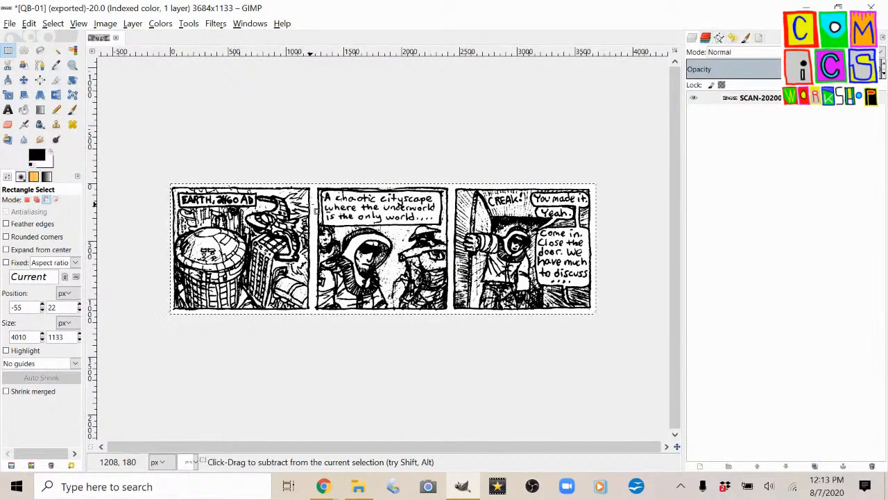
key("ctrl+z")
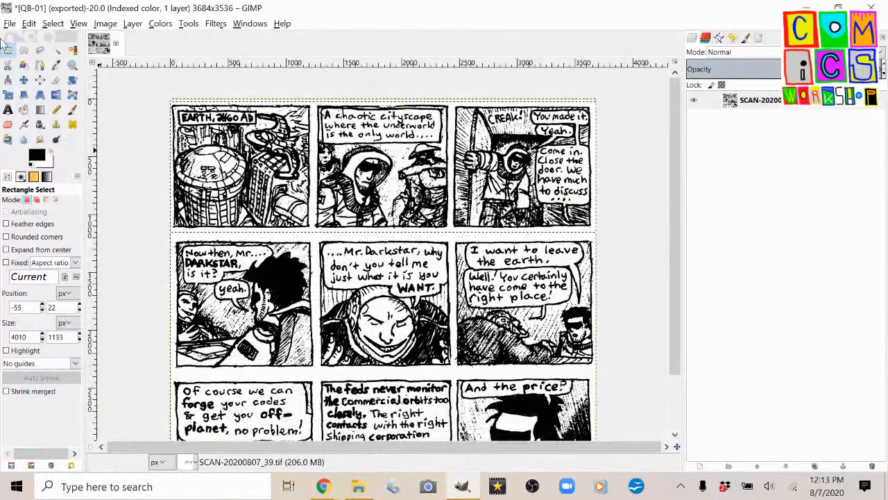
left_click_drag(172, 238, 607, 370)
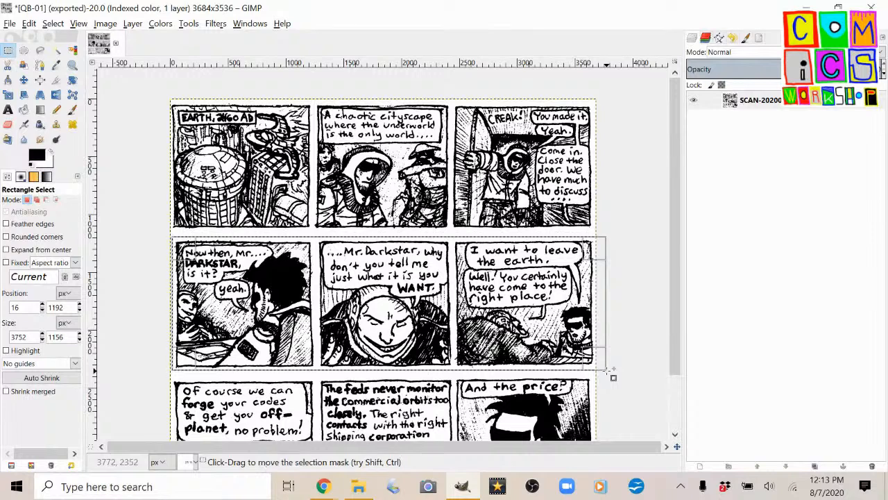
key("alt+i")
key("c")
Export the middle strip as QB-02.tif into QUASAR BLASTERS SCANS with no compression.
key("ctrl+shift+e")
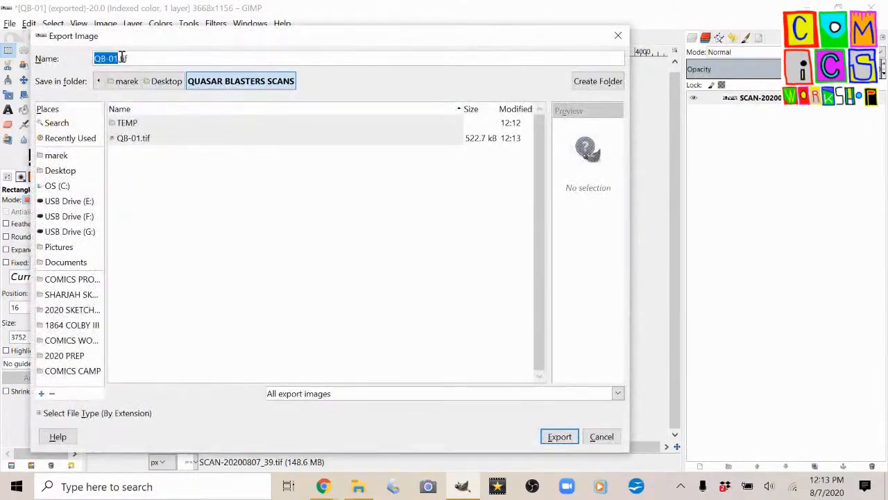
left_click(118, 58)
type("2")
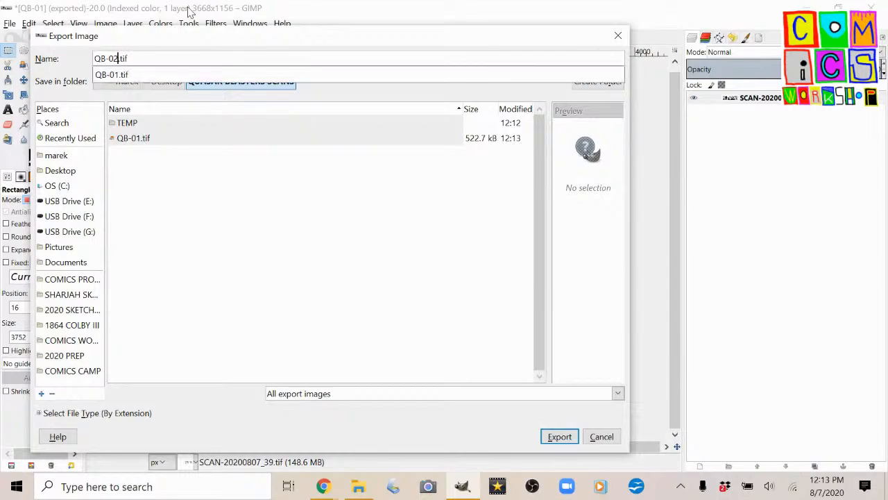
key("Return")
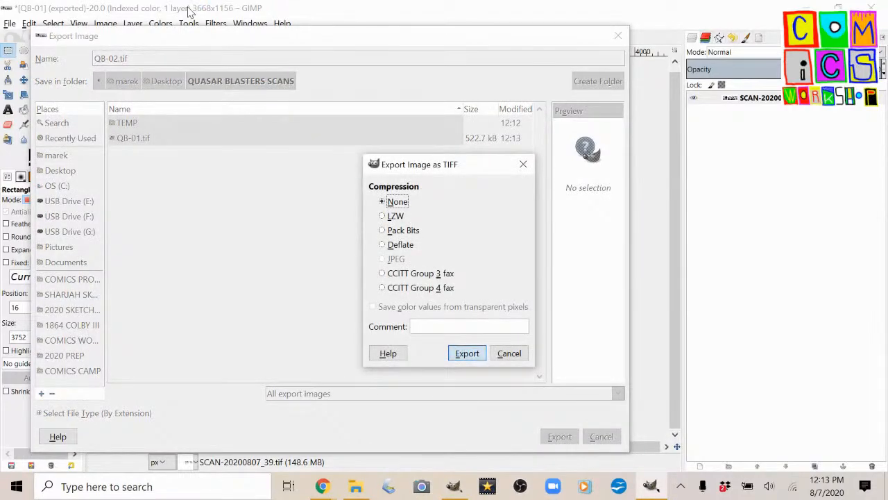
key("Return")
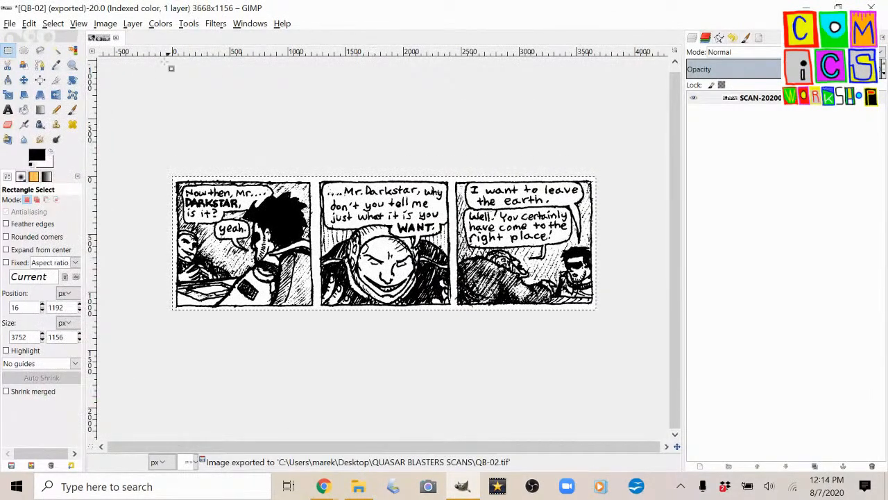
Undo the middle-row crop and crop the page to the last row of panels, about 3680 × 1120 px.
key("ctrl+z")
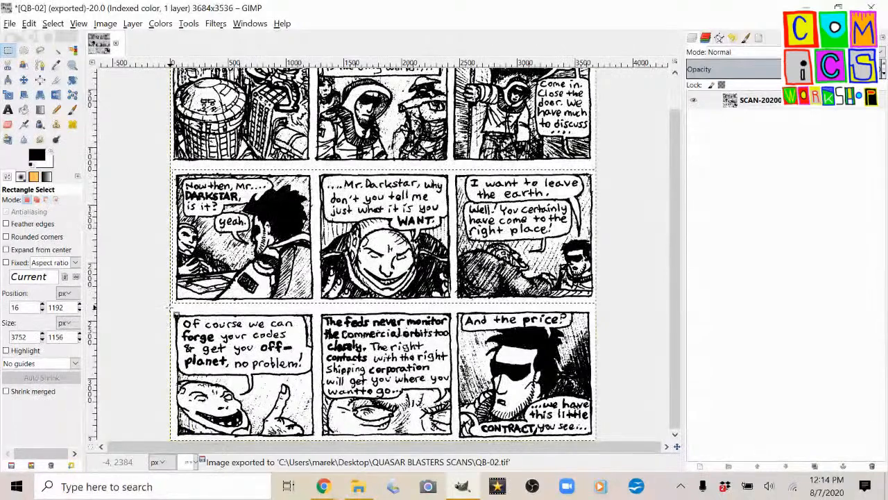
left_click_drag(174, 312, 601, 438)
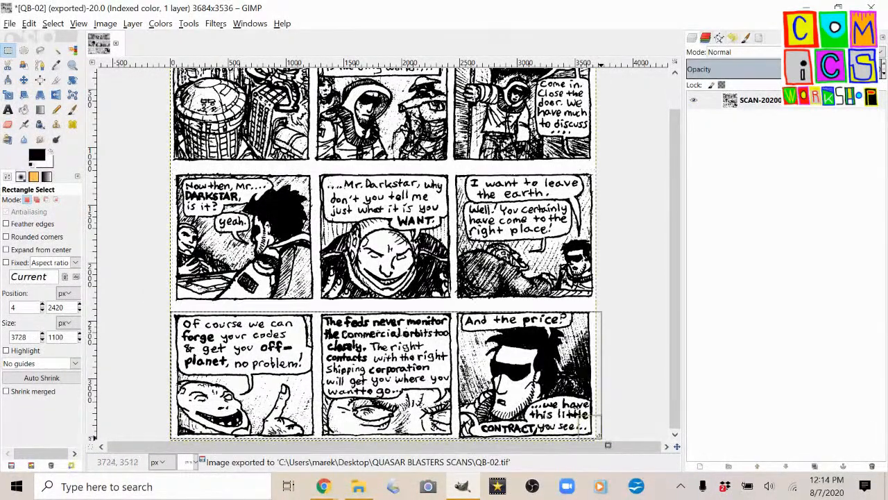
left_click_drag(393, 317, 393, 316)
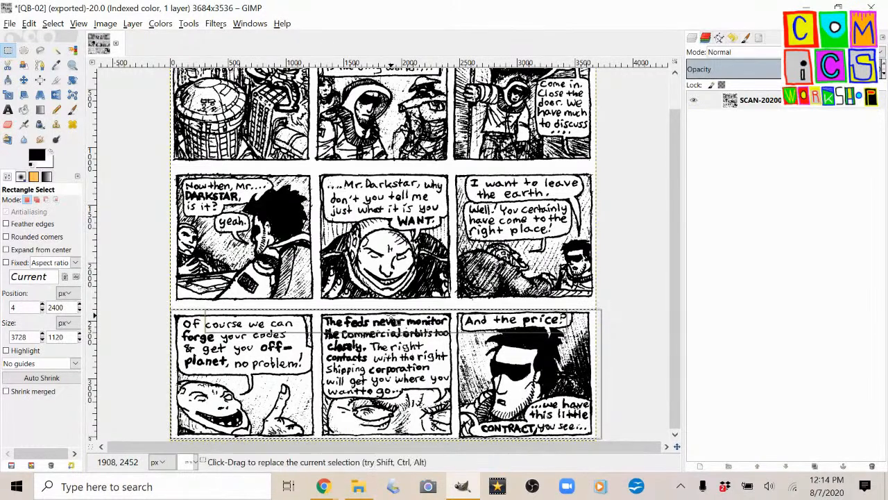
left_click(105, 23)
left_click(136, 153)
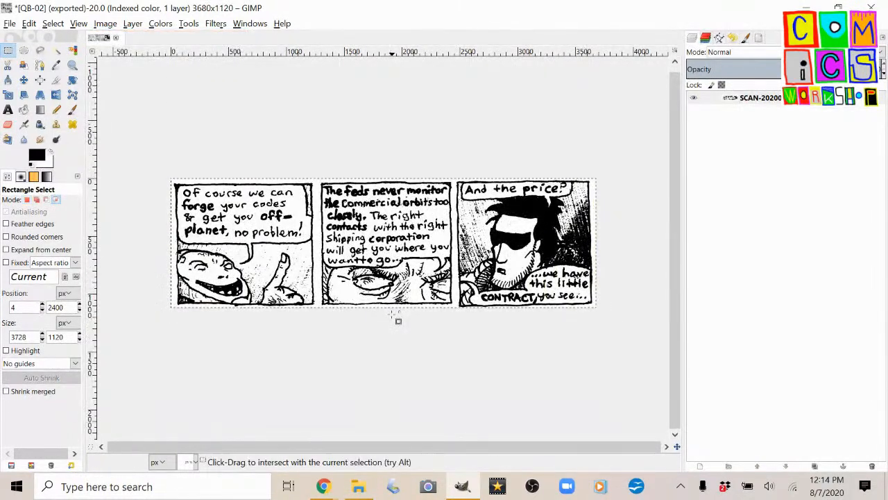
Export the last strip as QB-03.tif into QUASAR BLASTERS SCANS with no compression.
key("shift+ctrl+e")
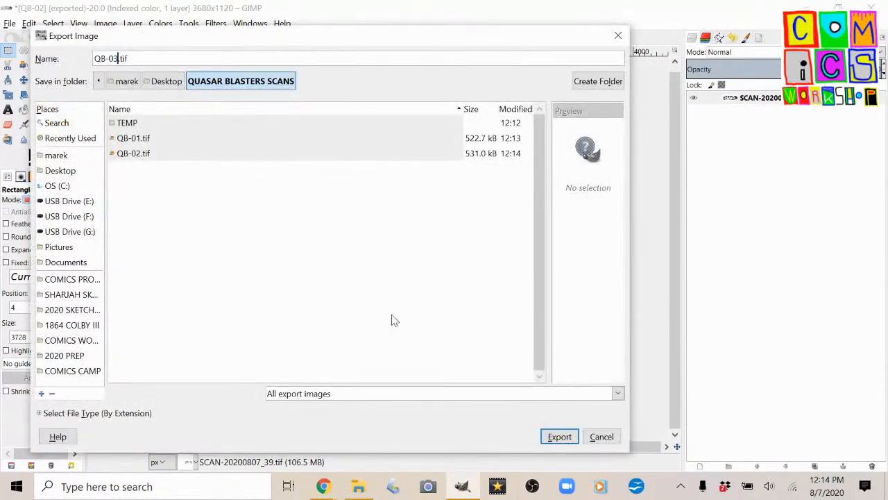
key("Return")
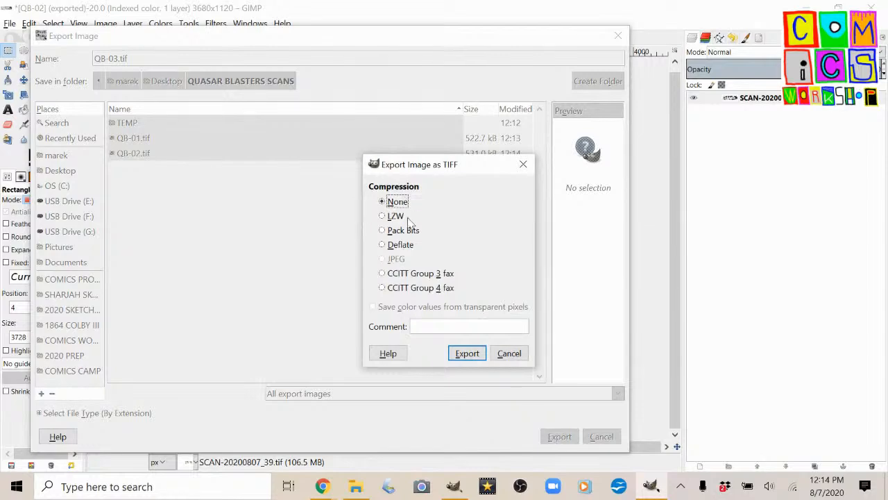
left_click(467, 354)
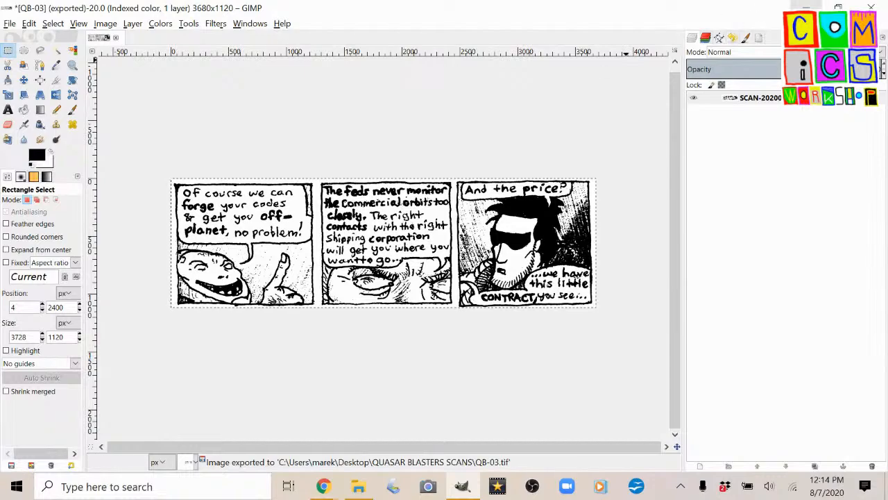
Switch to the desktop, move the QUASAR BLASTERS SCANS folder beside the scan files and open it maximized with larger thumbnails.
left_click(805, 7)
left_click_drag(38, 36, 285, 63)
double_click(311, 52)
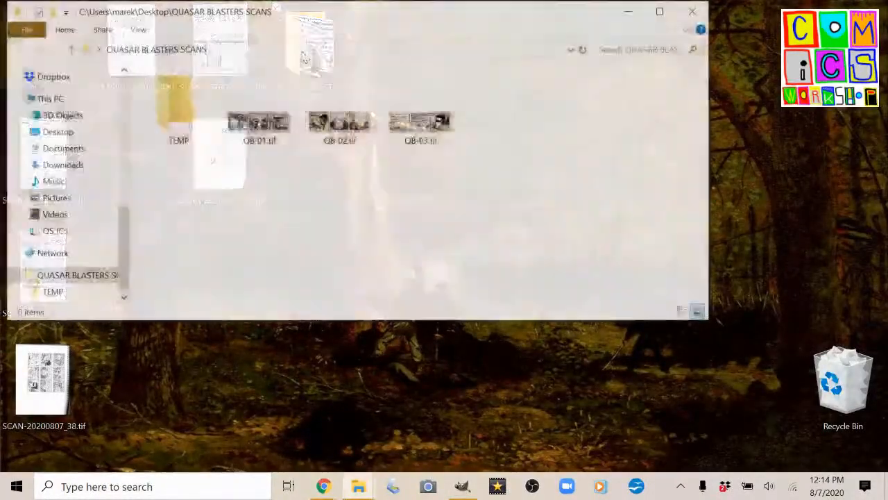
left_click(663, 10)
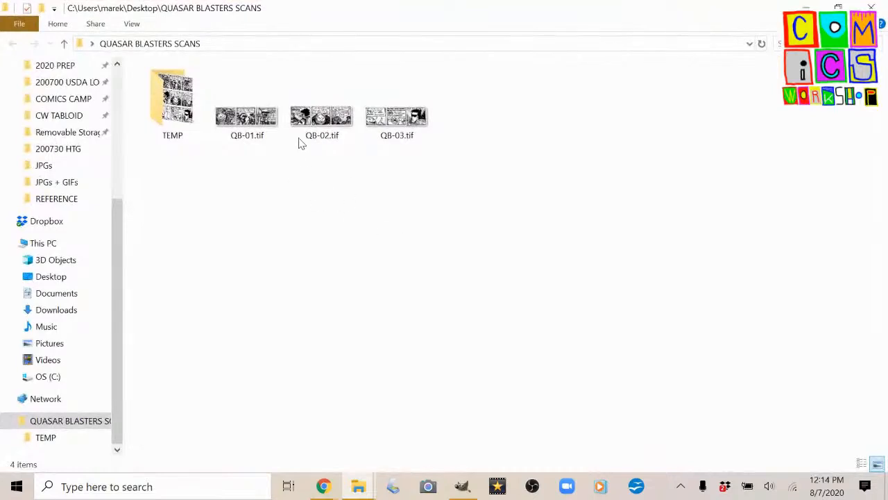
scroll(300, 143, "up", 3, "ctrl")
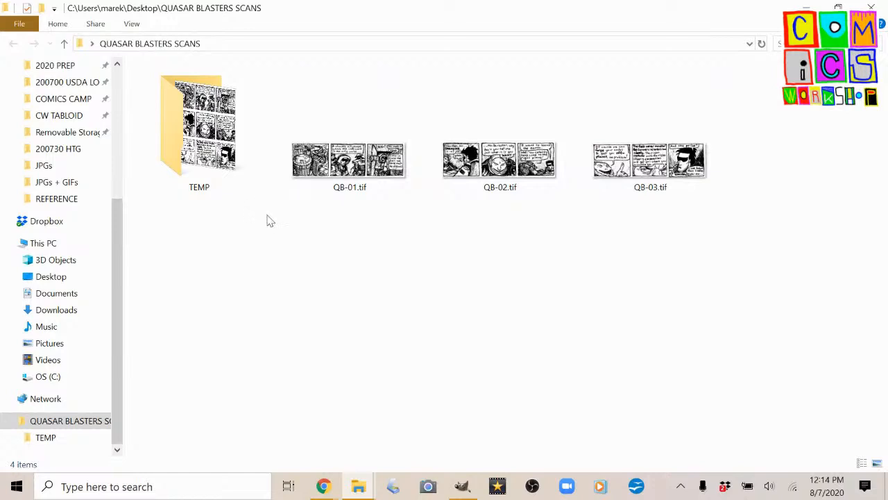
Check the exported page in the TEMP folder and the three strip files in QUASAR BLASTERS SCANS, and return to the desktop.
double_click(173, 132)
scroll(175, 128, "up", 2)
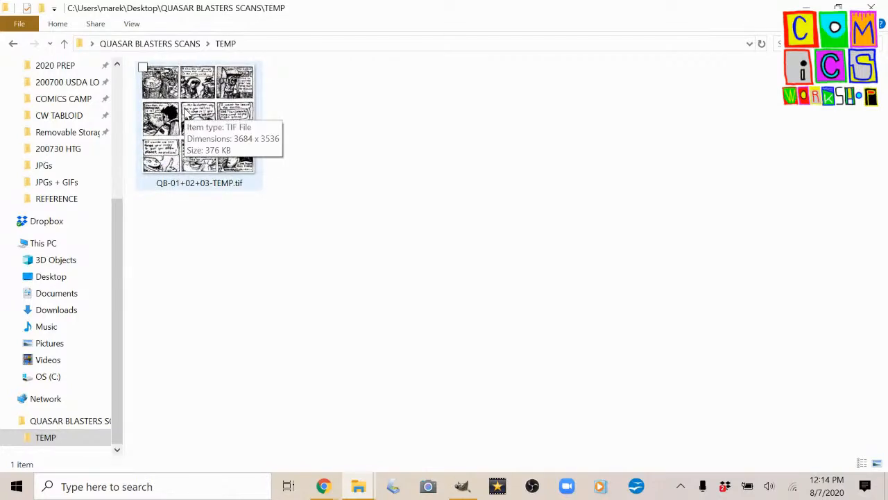
left_click(12, 43)
left_click(335, 166)
left_click(478, 177)
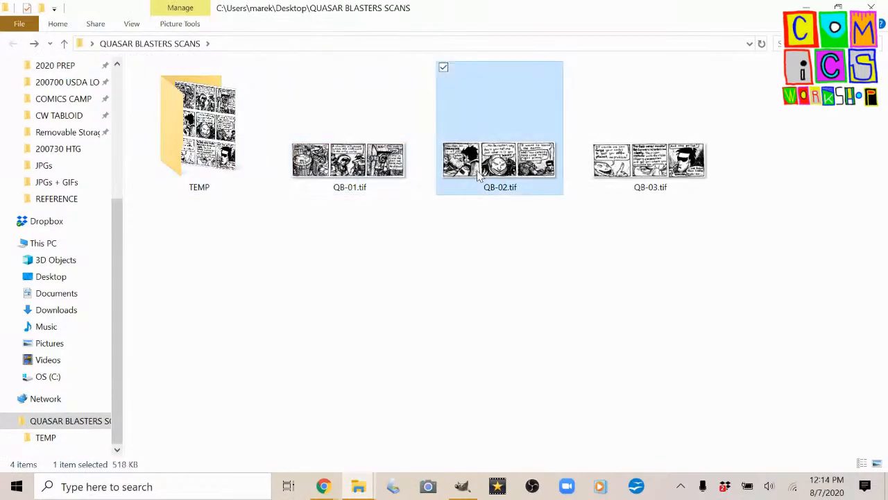
left_click(659, 173, "ctrl")
left_click(552, 233)
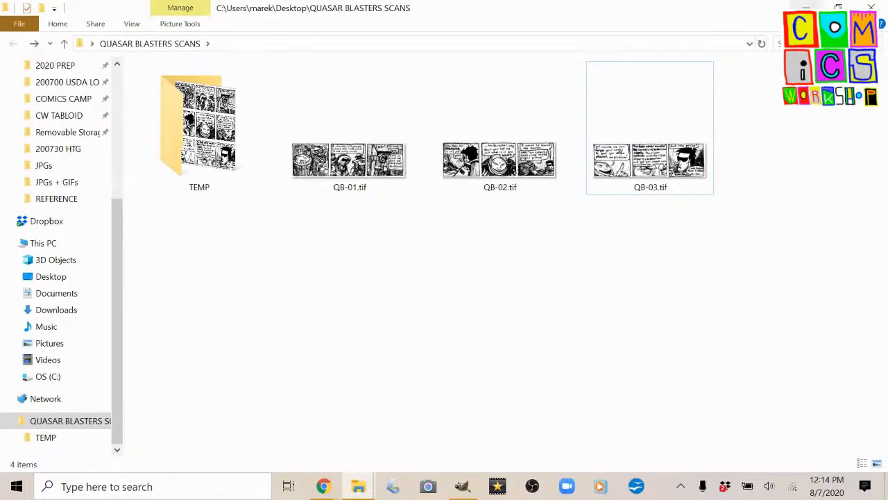
left_click(807, 8)
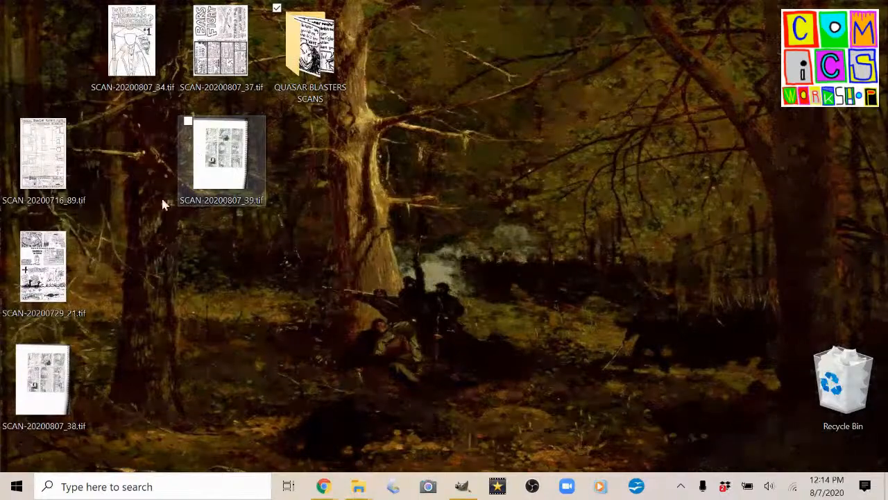
Return to GIMP, close the QB-03 image discarding its changes, and minimize the program to show the desktop.
left_click(462, 486)
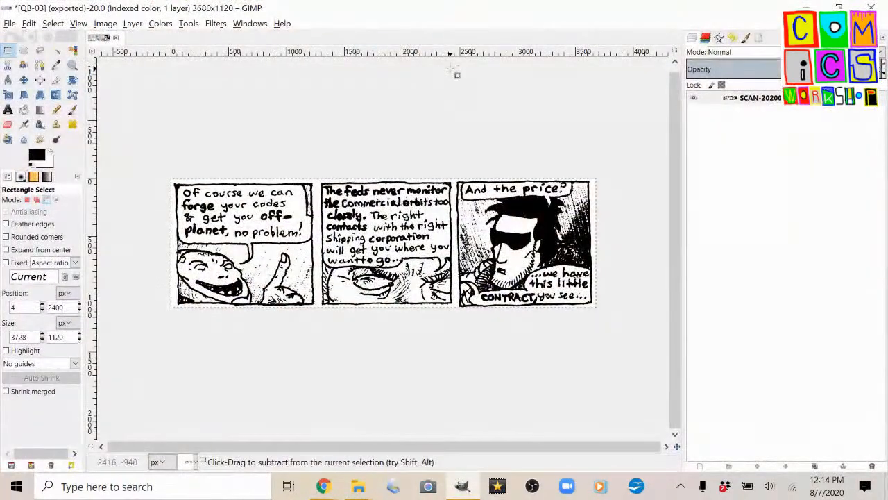
left_click(10, 26)
left_click(11, 26)
left_click(116, 39)
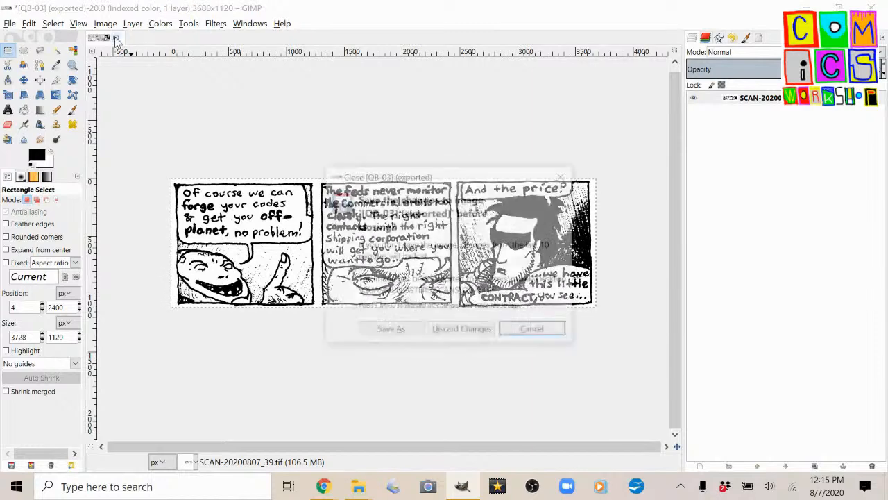
left_click(462, 332)
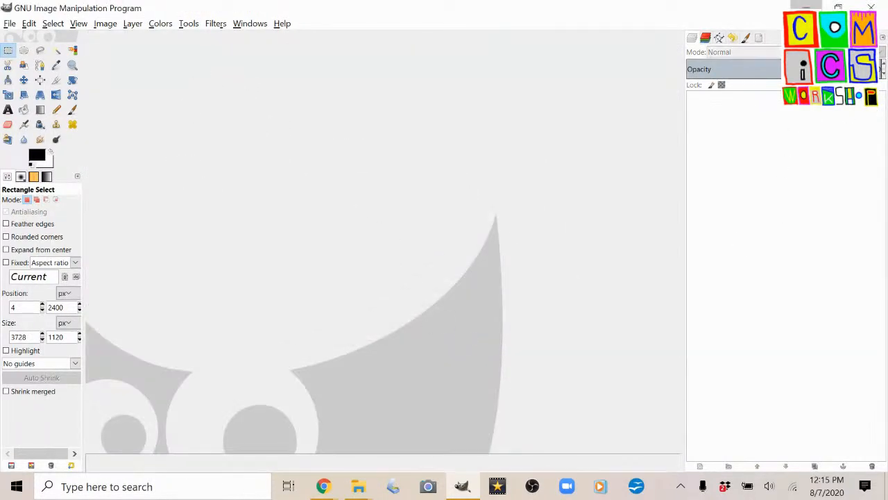
left_click(806, 7)
mouse_move(337, 489)
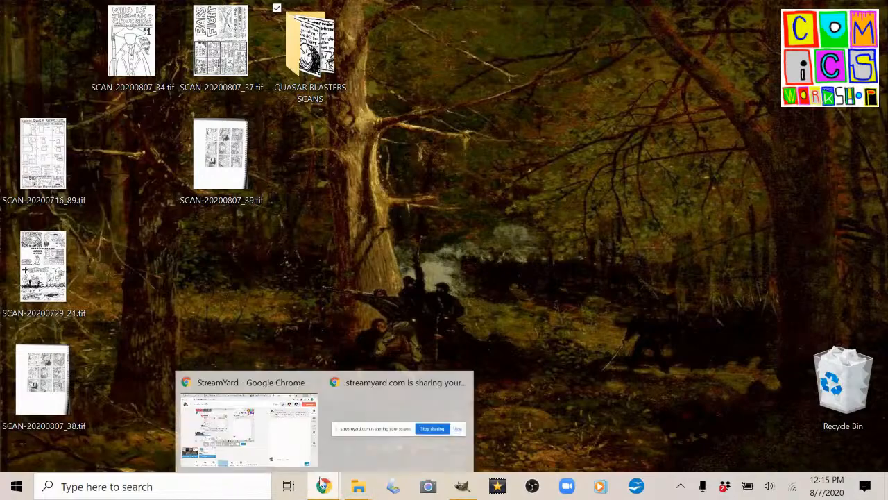
left_click(250, 406)
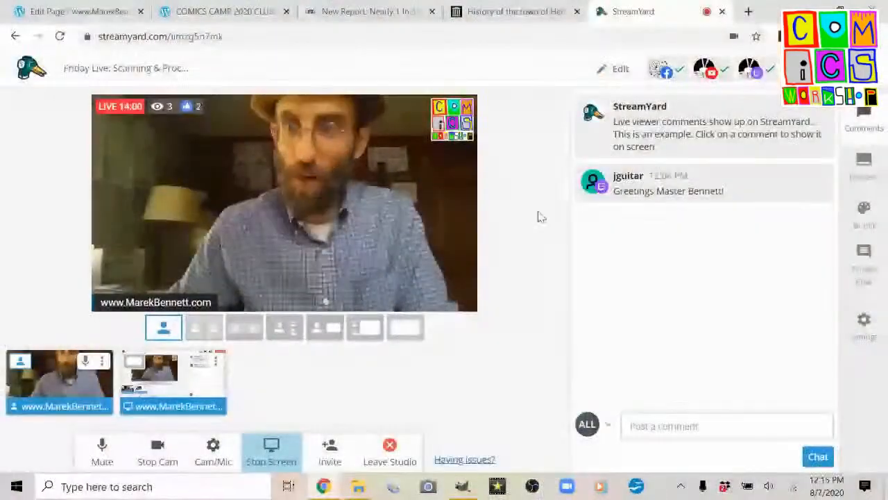
left_click(809, 9)
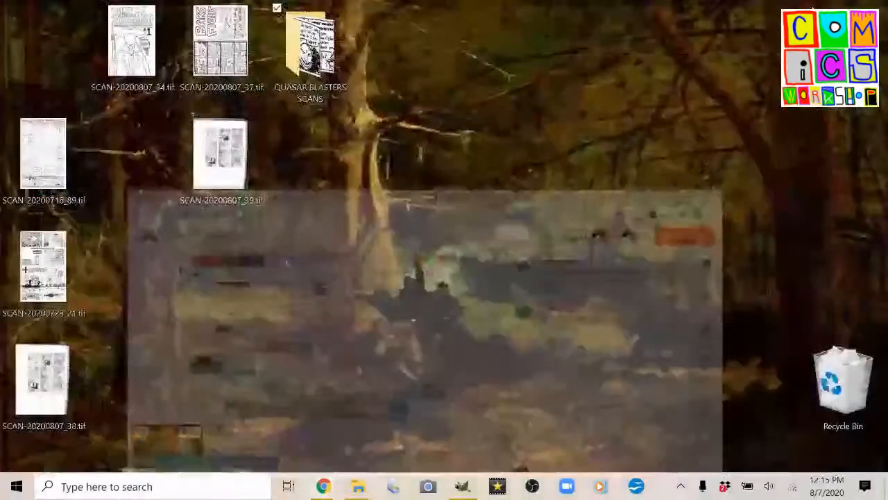
Open SCAN-20200807_34.tif from the desktop in GIMP and examine the ink line texture around the hat up close.
left_click_drag(114, 47, 346, 246)
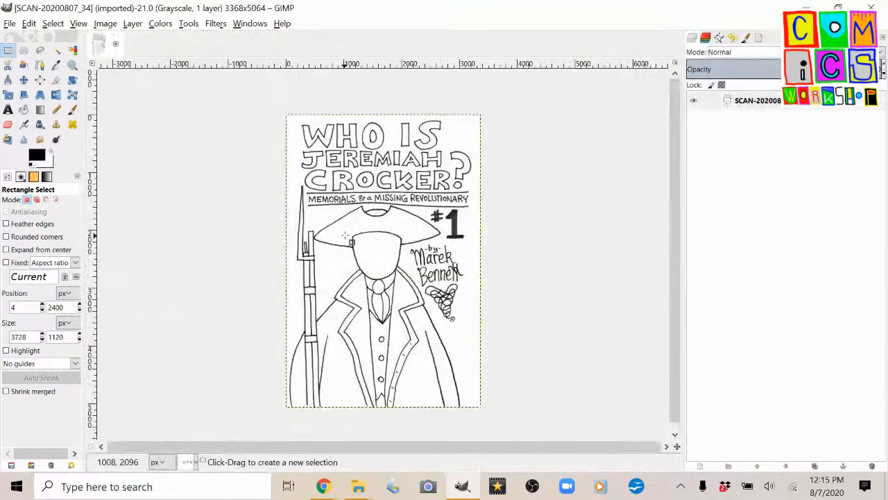
scroll(375, 212, "up", 12)
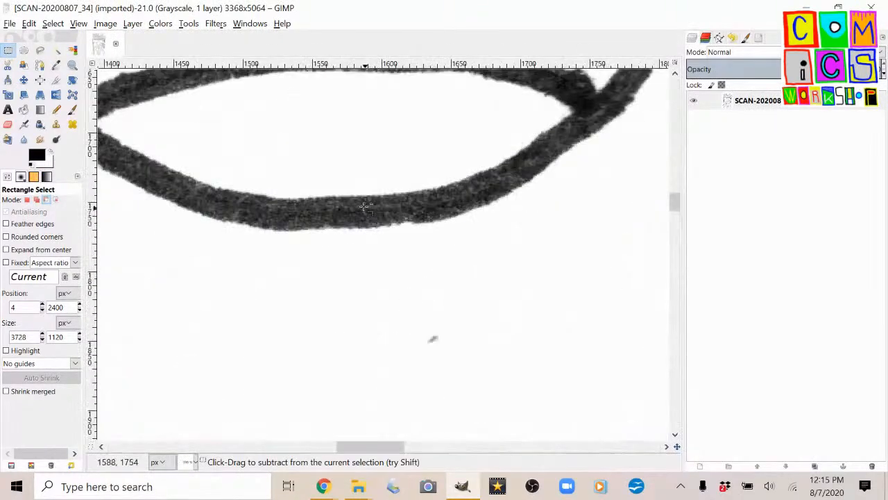
scroll(363, 204, "up", 1)
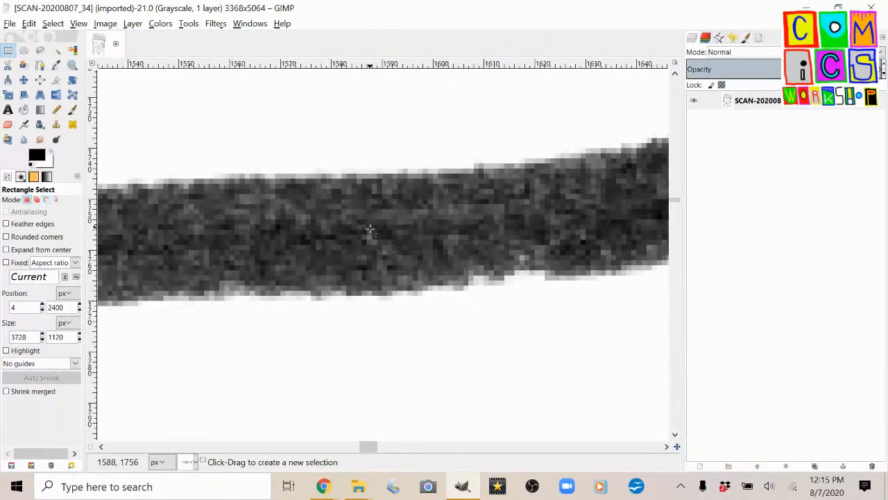
scroll(370, 232, "up", 2)
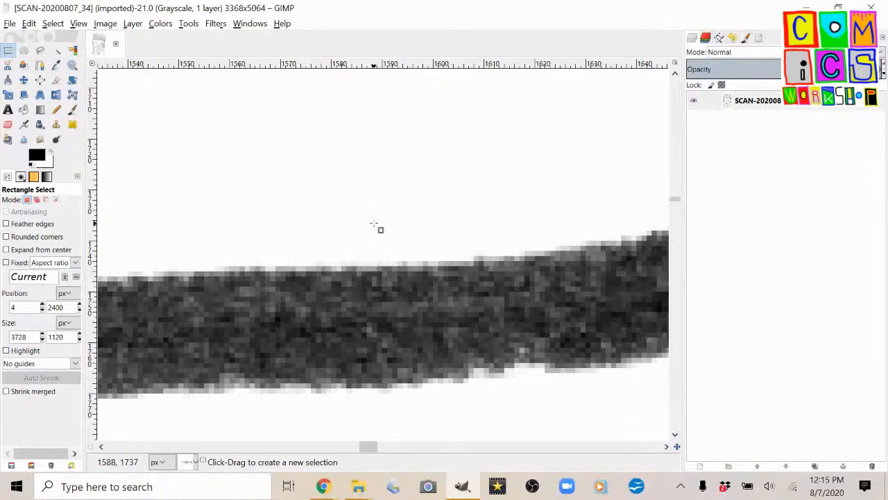
scroll(373, 224, "up", 9)
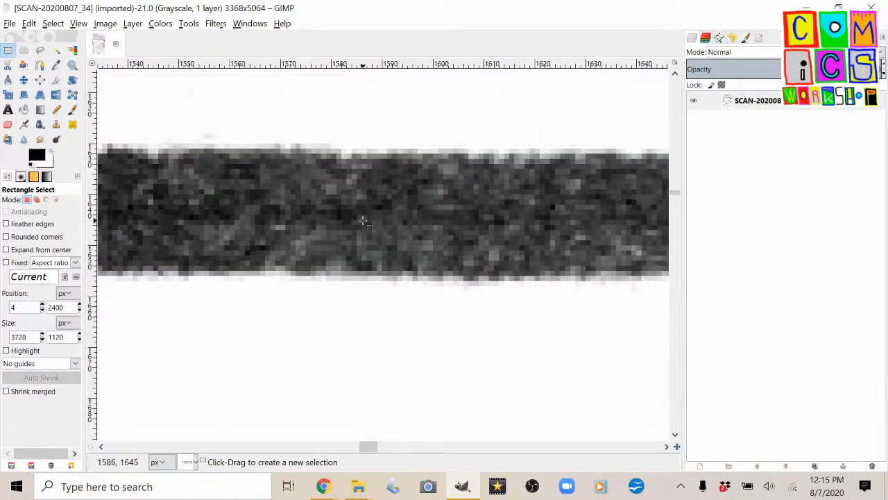
scroll(396, 197, "down", 15, "ctrl")
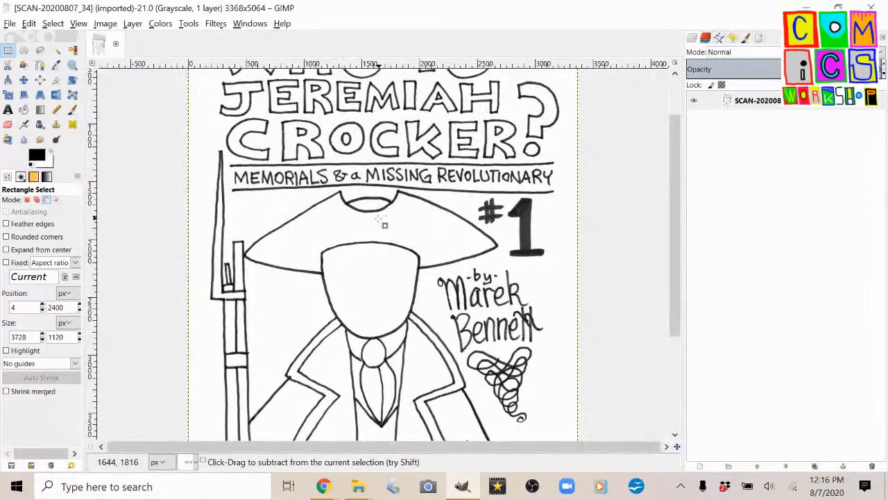
scroll(383, 224, "up", 10, "ctrl")
scroll(379, 227, "down", 8, "ctrl")
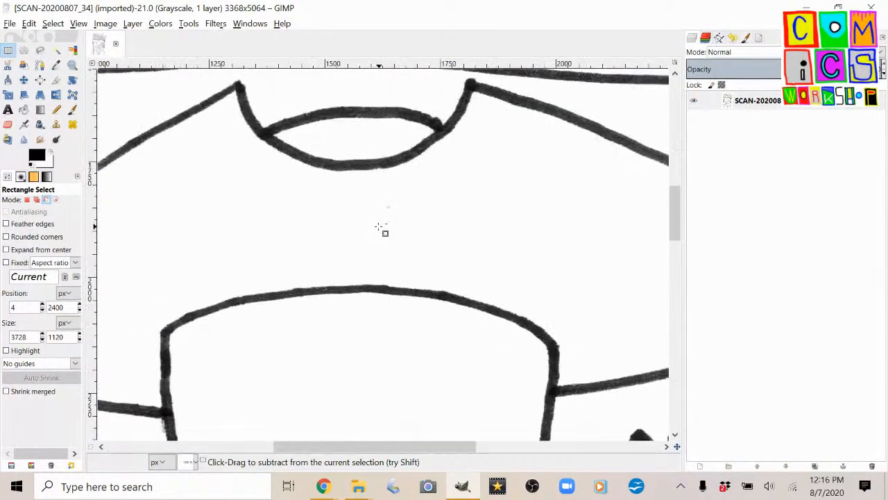
scroll(382, 227, "down", 1, "ctrl")
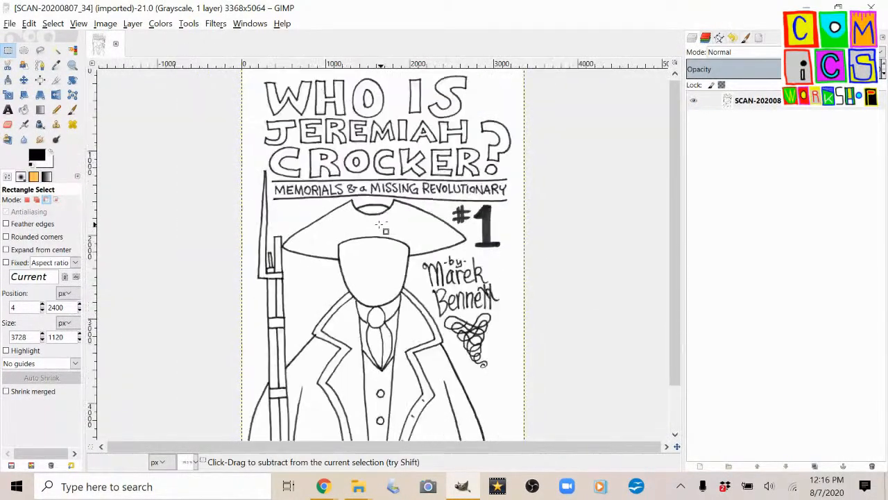
scroll(373, 214, "down", 2)
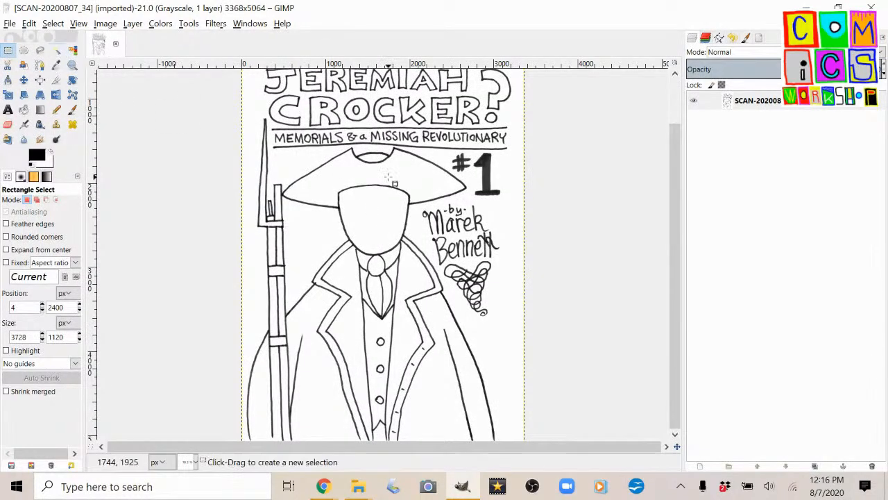
Select the whole cover image and apply the Blur filter.
key("ctrl+a")
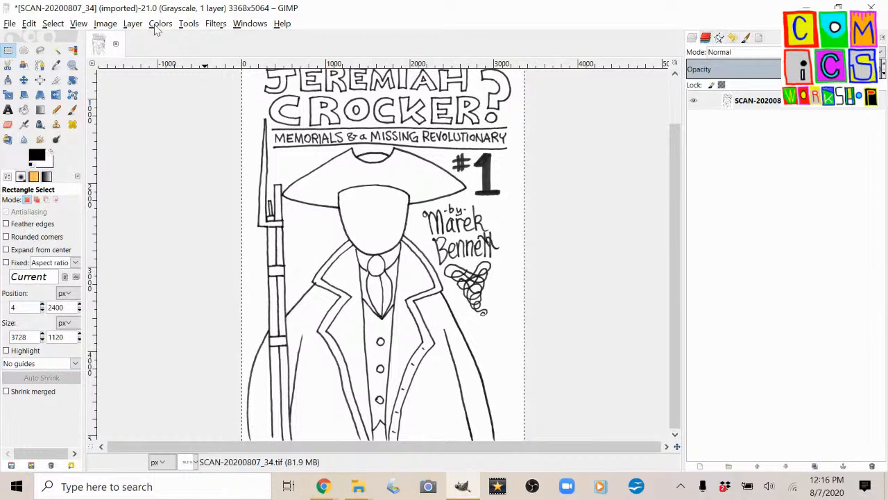
left_click(159, 25)
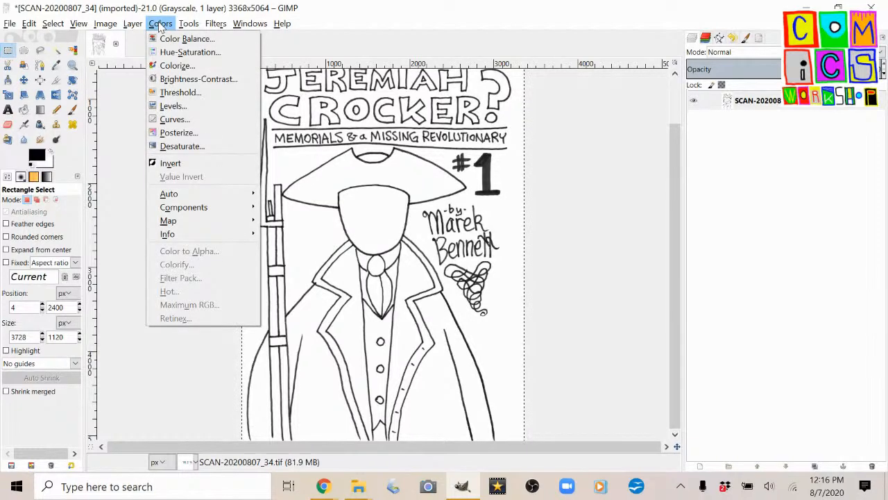
left_click(159, 25)
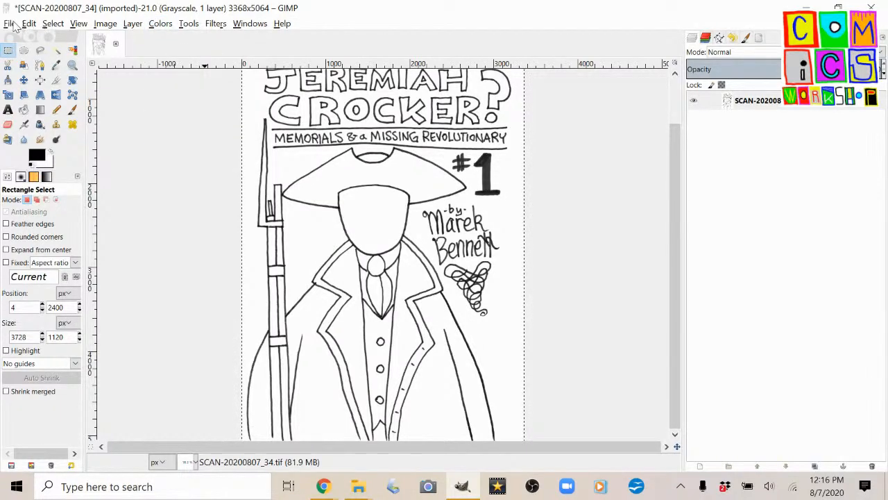
left_click(9, 23)
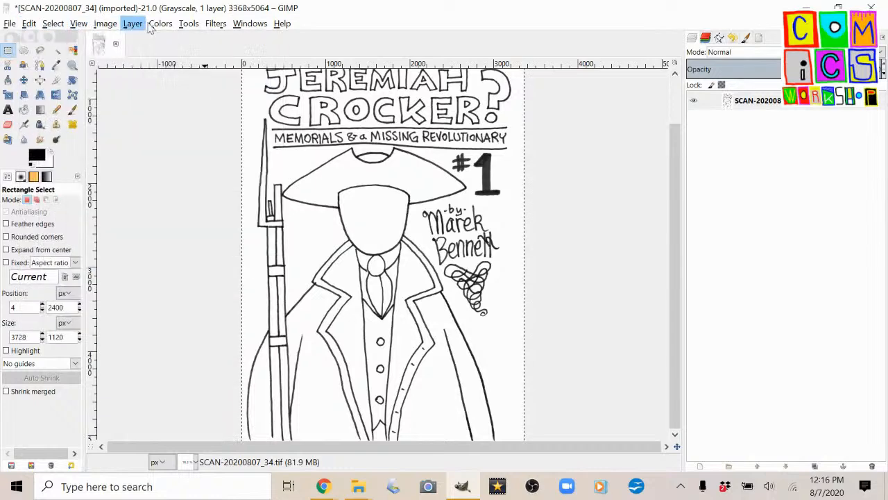
left_click(160, 26)
left_click(211, 26)
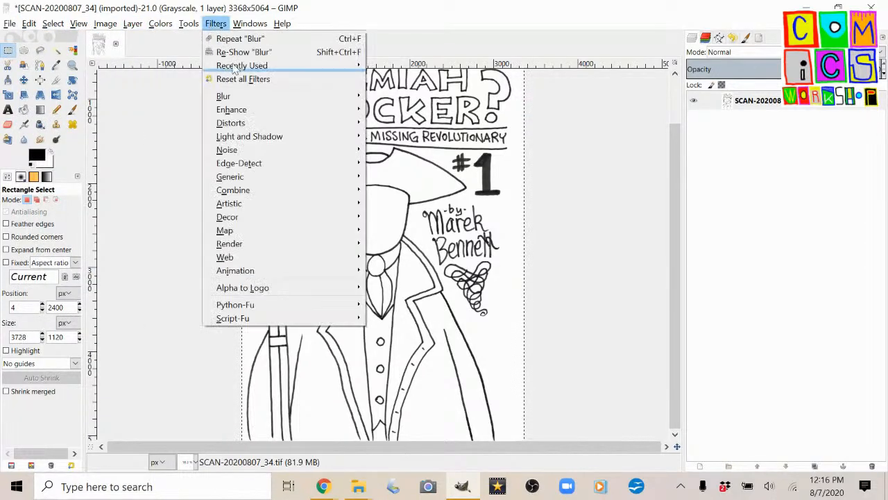
mouse_move(359, 95)
left_click(397, 98)
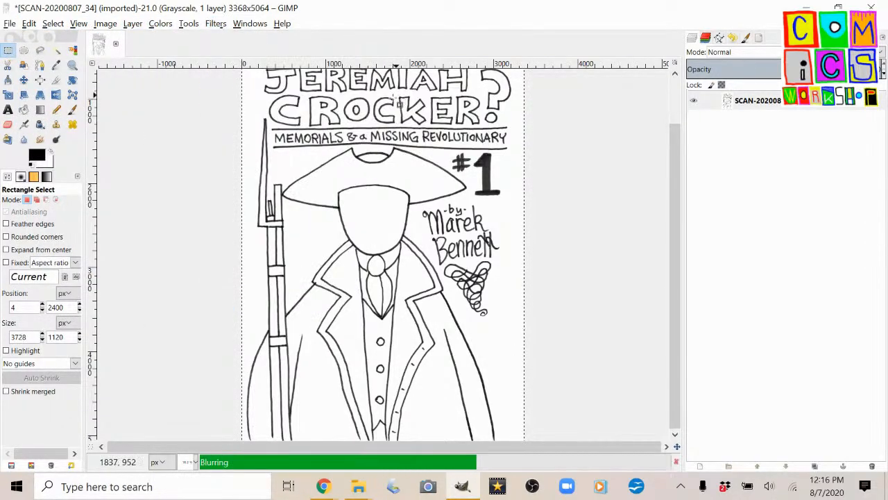
Compare the hat's ink line with and without the blur by undoing and redoing it, keeping the blur.
scroll(376, 165, "up", 10, "ctrl")
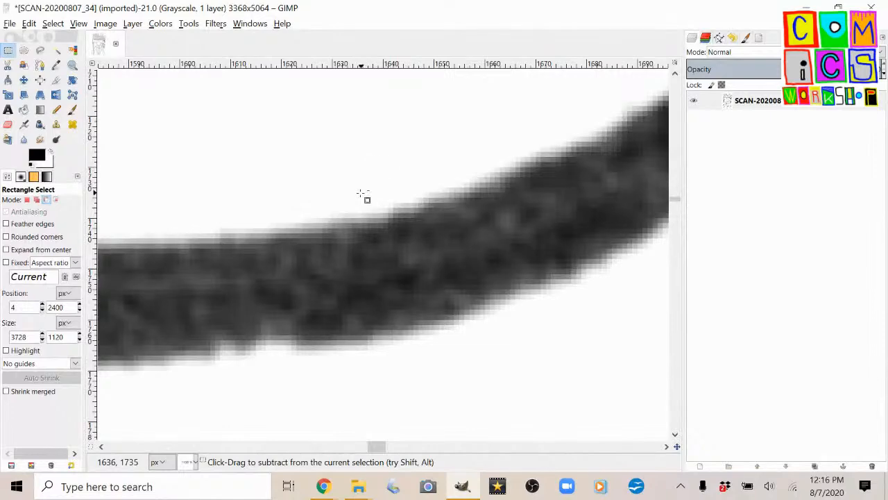
key("ctrl+z")
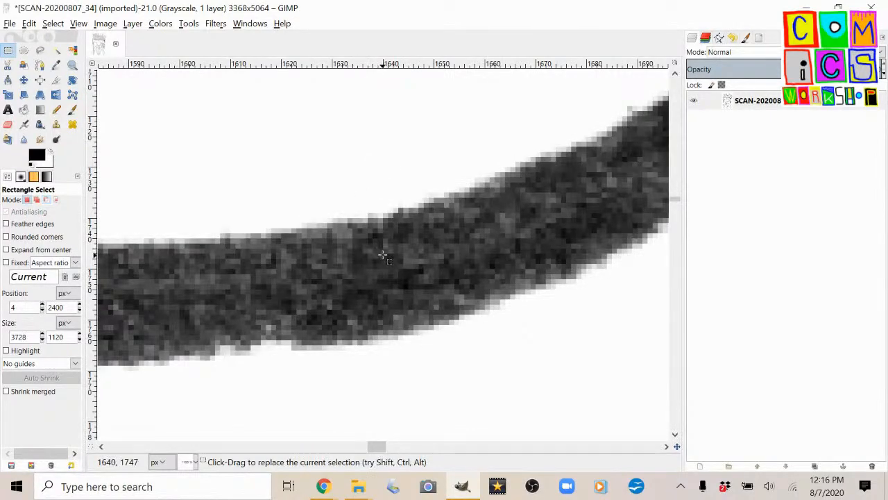
key("ctrl+y")
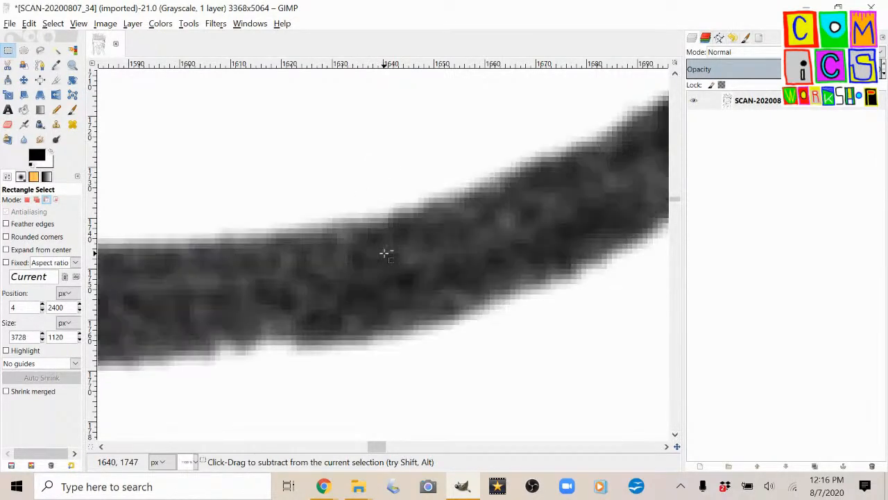
scroll(385, 248, "down", 10, "ctrl")
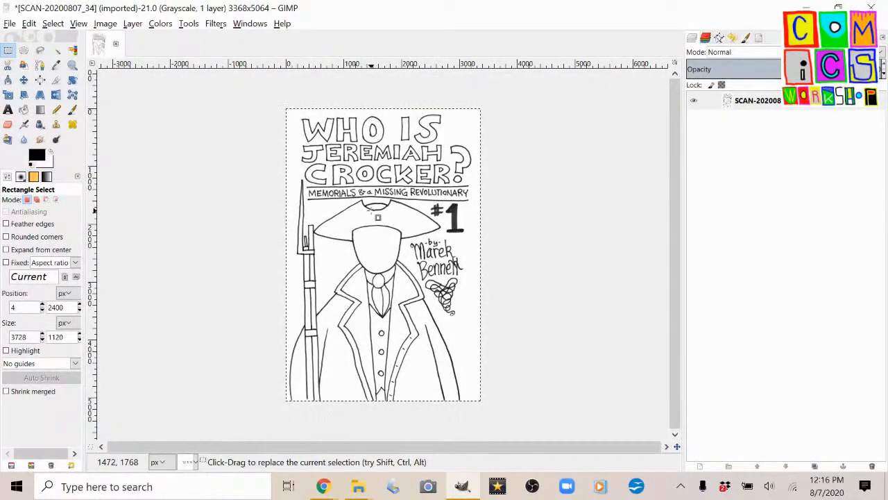
Apply Threshold to the cover with a lower limit of 161, checking the hat and collar lines in the preview.
left_click(159, 23)
left_click(178, 89)
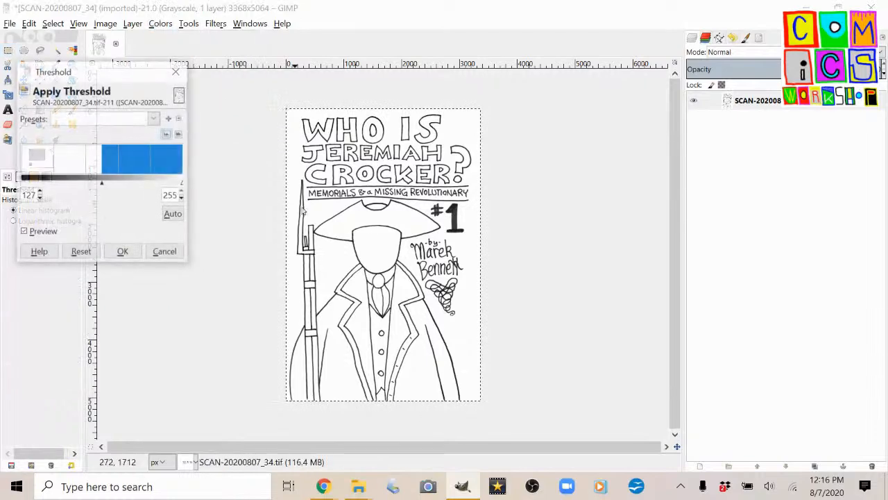
scroll(392, 204, "up", 6)
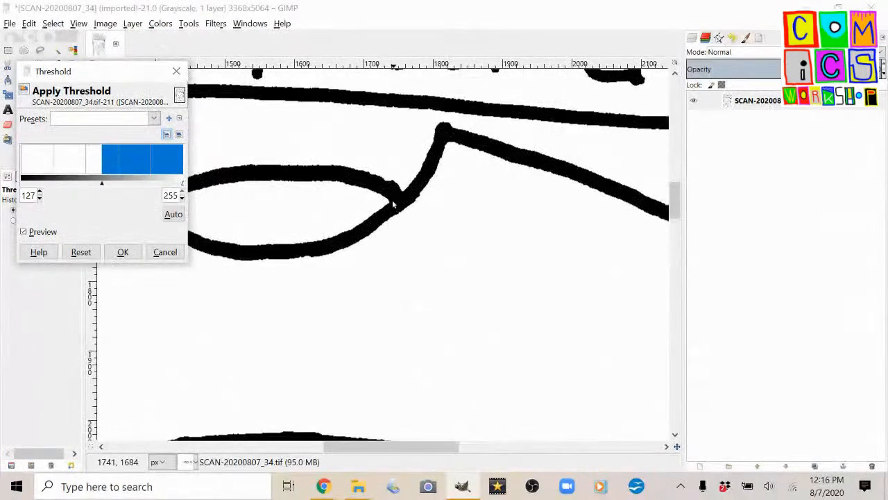
scroll(393, 203, "up", 3)
scroll(392, 202, "down", 5)
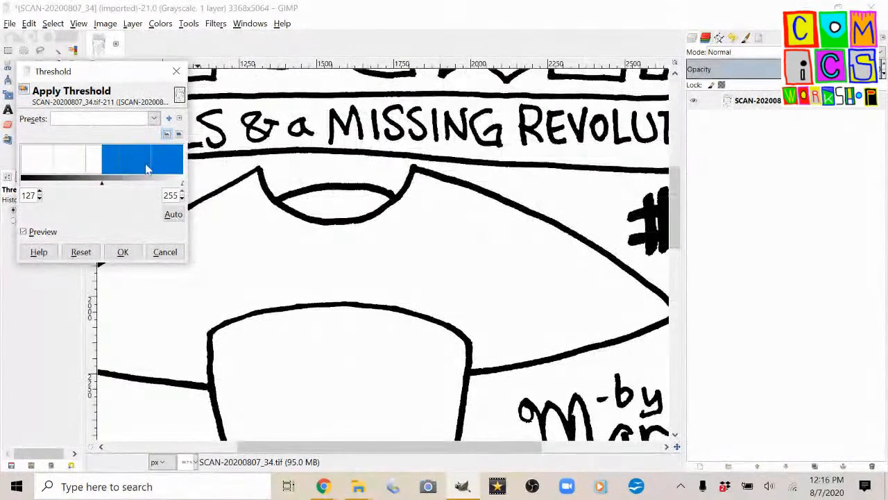
left_click_drag(123, 186, 124, 188)
scroll(377, 245, "down", 10)
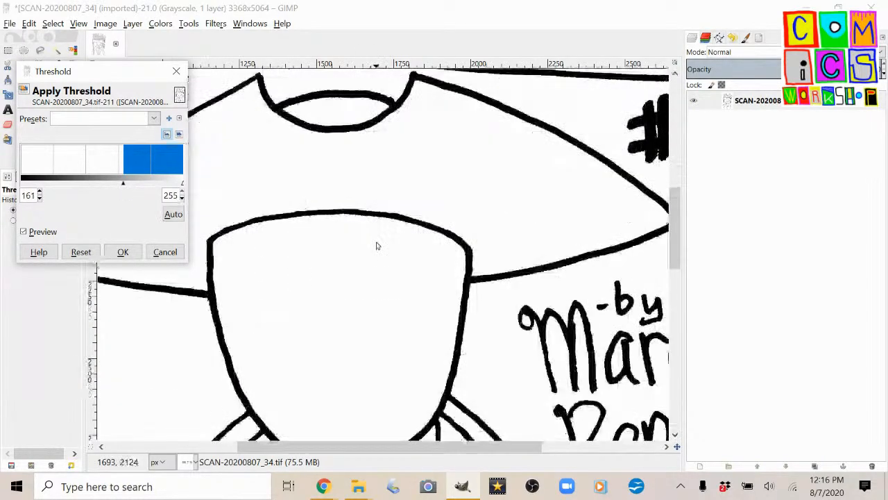
scroll(308, 235, "up", 4)
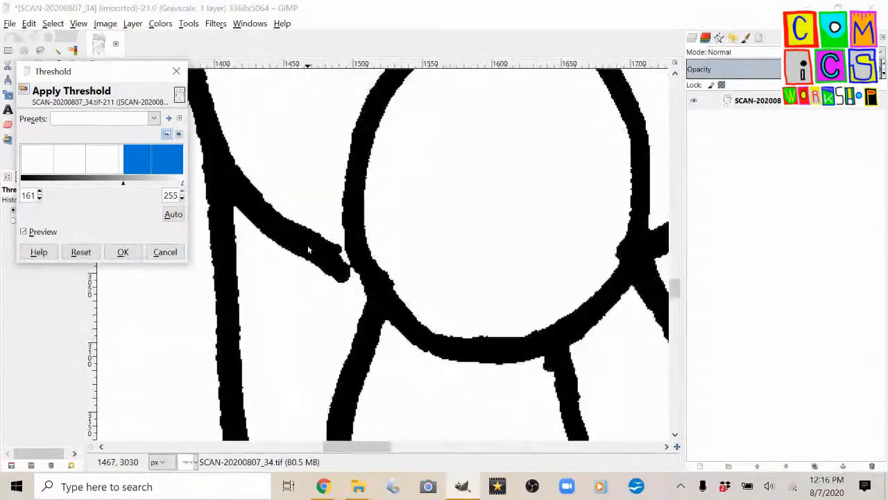
scroll(309, 250, "down", 2)
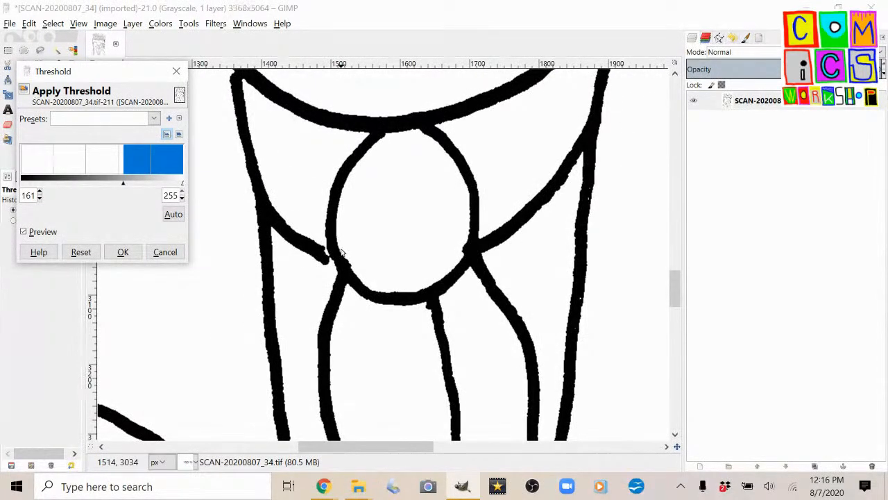
scroll(340, 253, "down", 3)
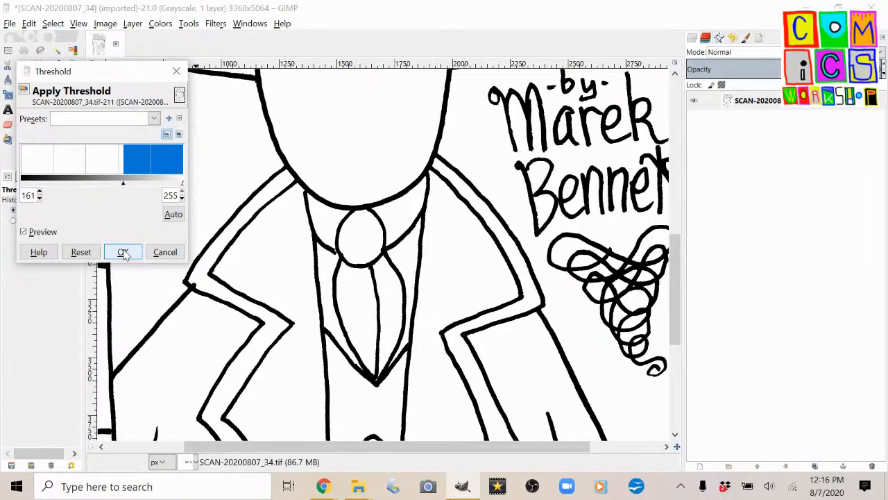
left_click(123, 253)
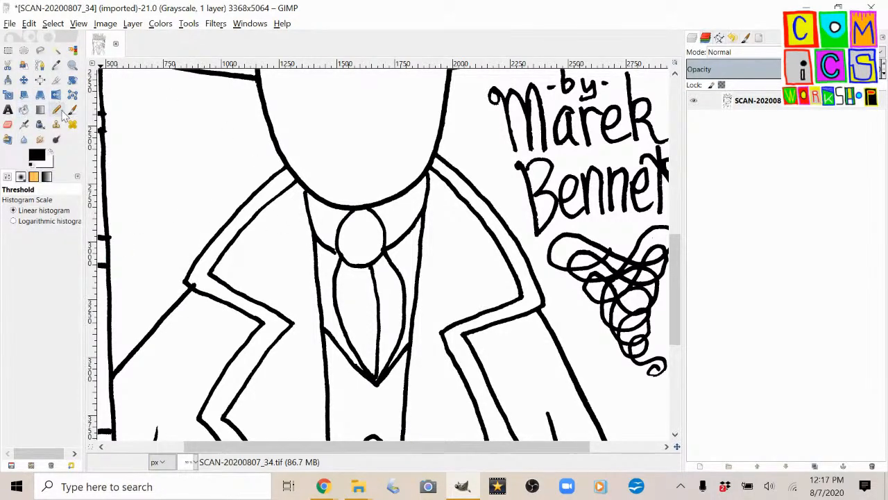
Paint out the stray black specks beside the coat lapel with the Pencil in white at size 10.
left_click(57, 110)
scroll(210, 293, "up", 4)
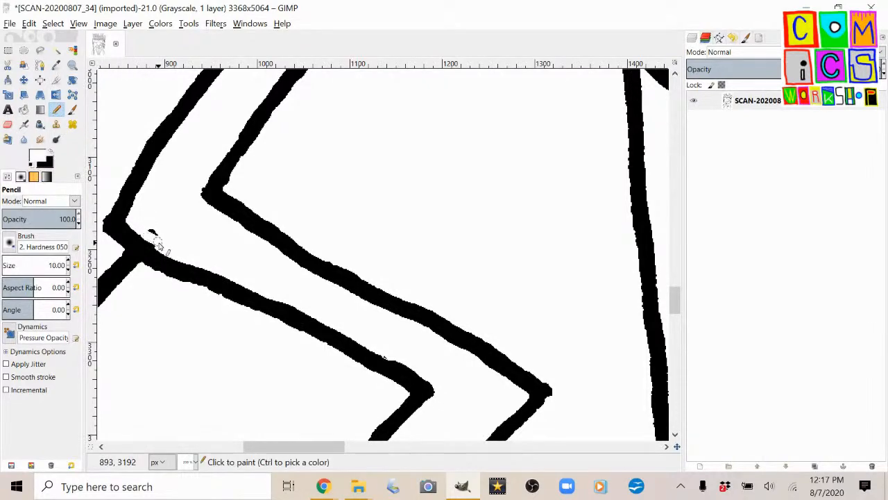
scroll(341, 228, "down", 2)
scroll(525, 242, "up", 5)
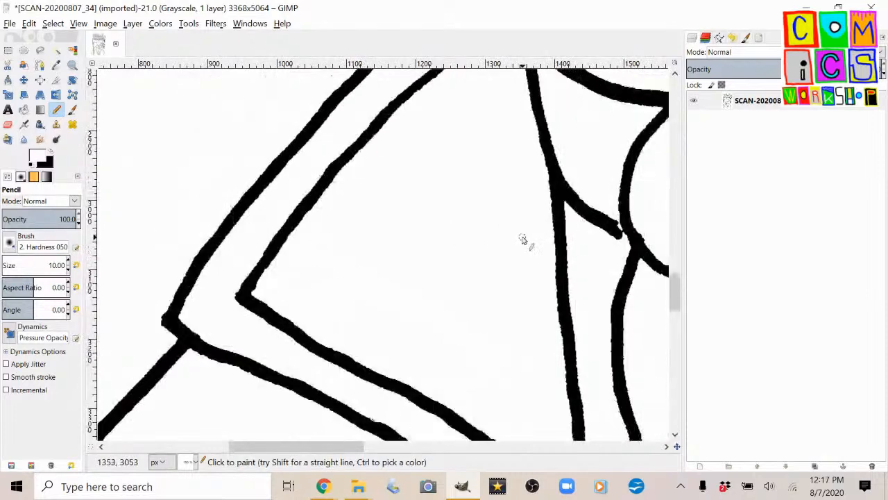
scroll(525, 239, "down", 2)
Close the gap between the collar line and the round tie knot with the Pencil in black.
scroll(642, 234, "right", 2)
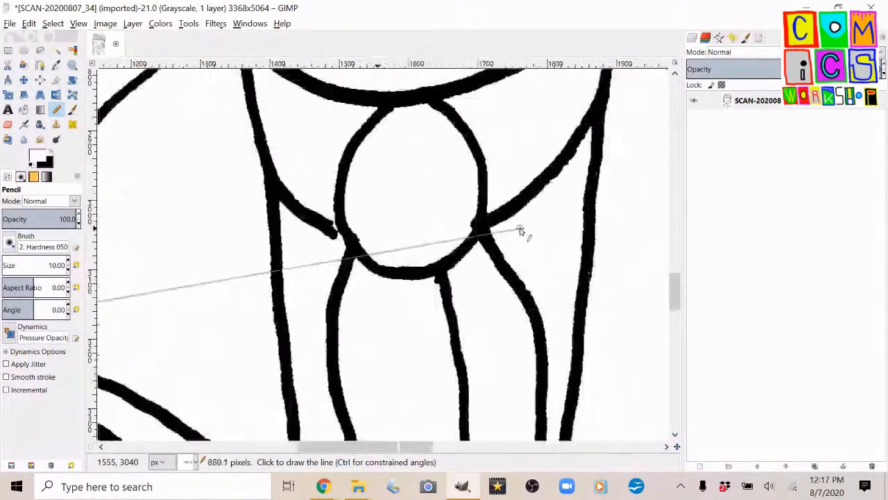
scroll(355, 227, "up", 2)
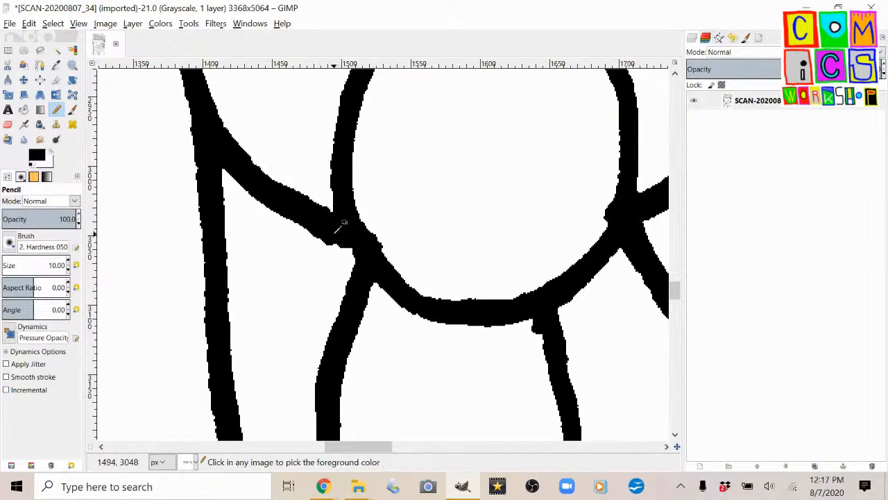
scroll(347, 243, "down", 5)
Check the hat, musket and coat for flaws, and touch up the speckled double-t strokes in the author's signature in black.
scroll(456, 254, "up", 5)
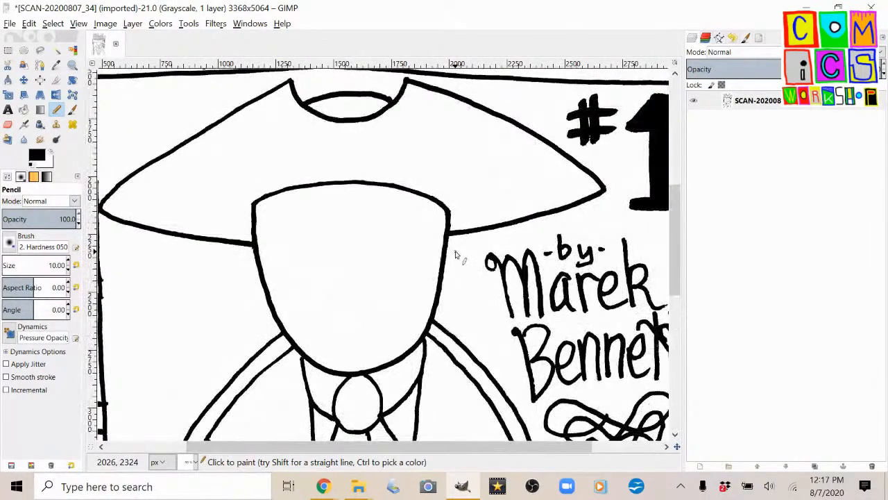
scroll(452, 217, "left", 3)
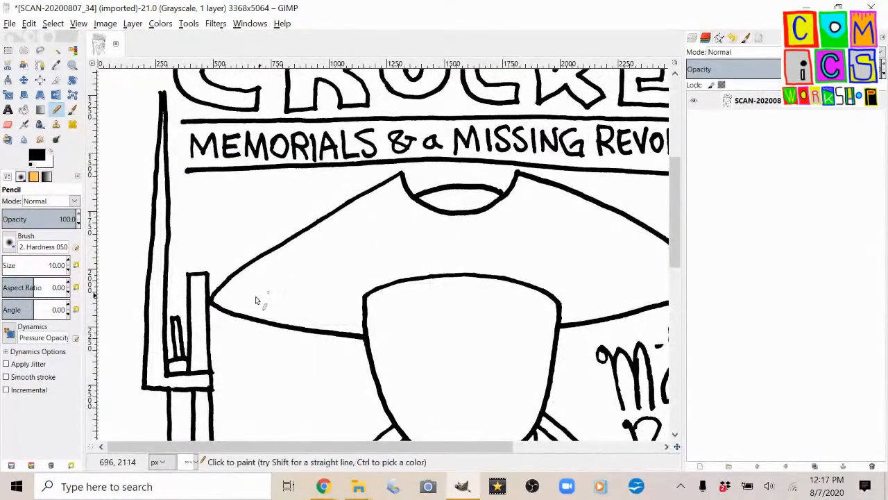
scroll(197, 316, "down", 15)
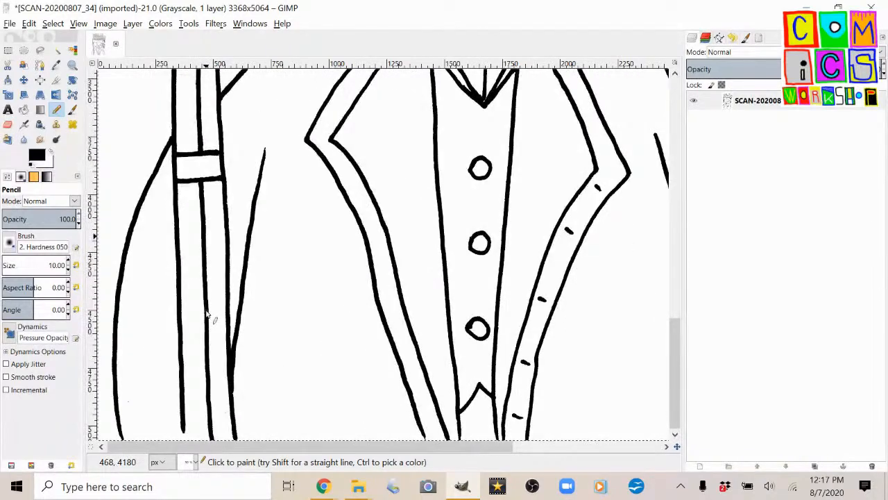
scroll(247, 317, "right", 6)
scroll(370, 293, "up", 8)
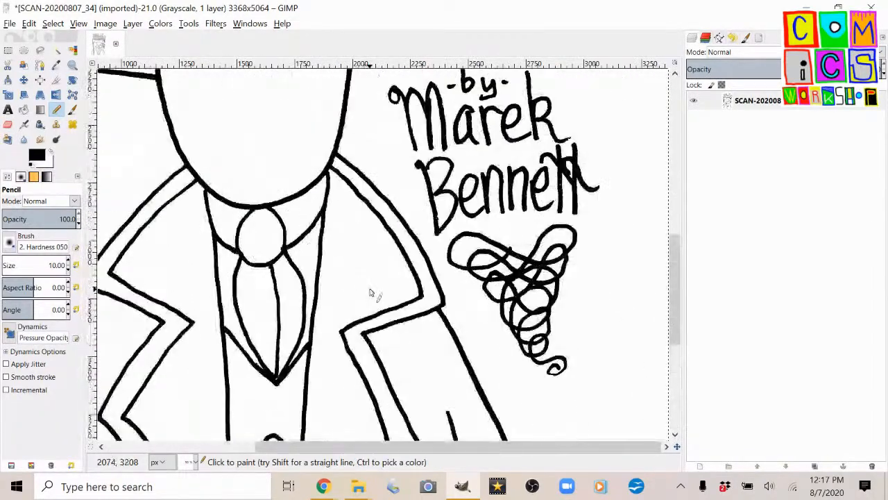
scroll(601, 182, "up", 4)
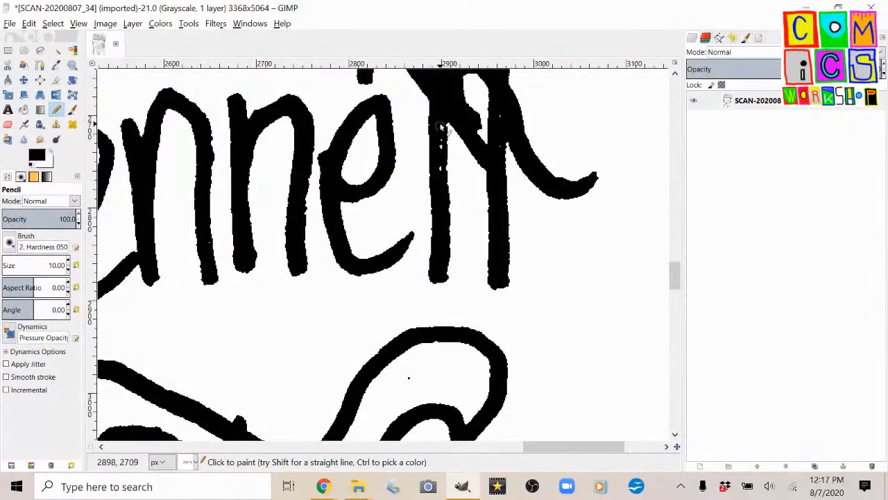
key("z")
key("n")
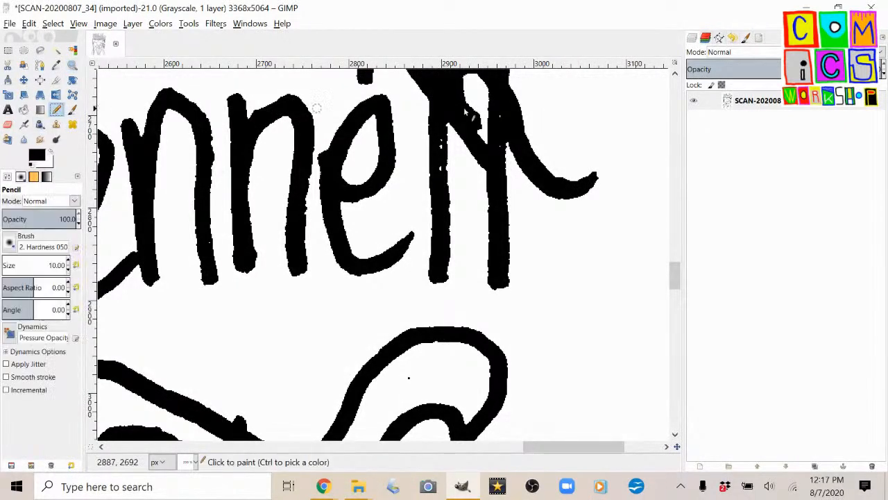
left_click(443, 120)
left_click(440, 184, "shift")
Review the author credit, title lettering and whole cover for remaining flaws.
scroll(397, 229, "down", 4)
scroll(339, 193, "up", 5)
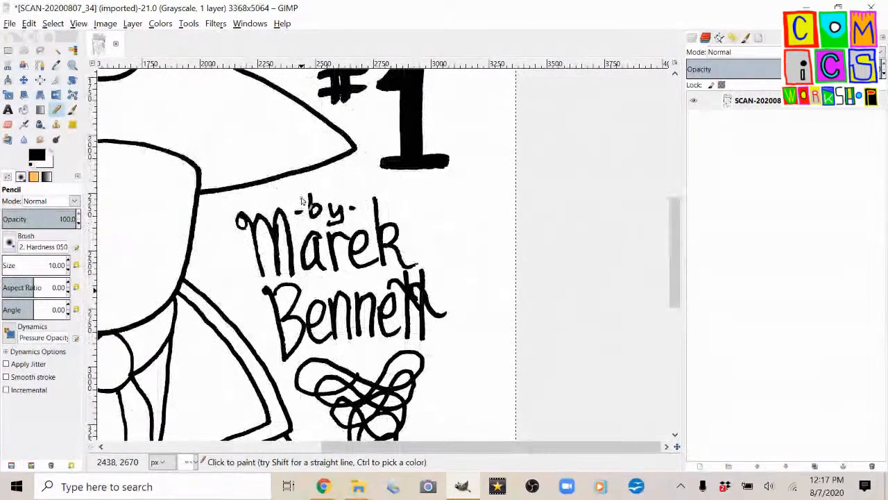
scroll(329, 177, "up", 5)
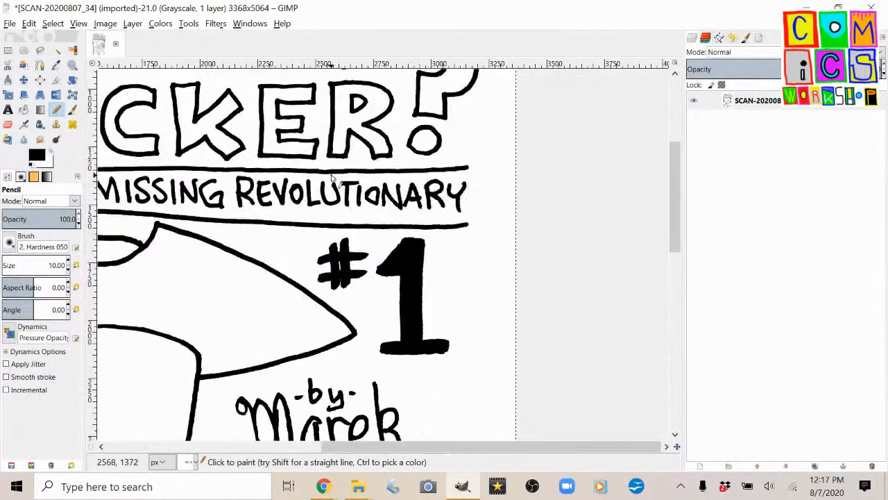
scroll(383, 194, "down", 2)
scroll(384, 194, "down", 2)
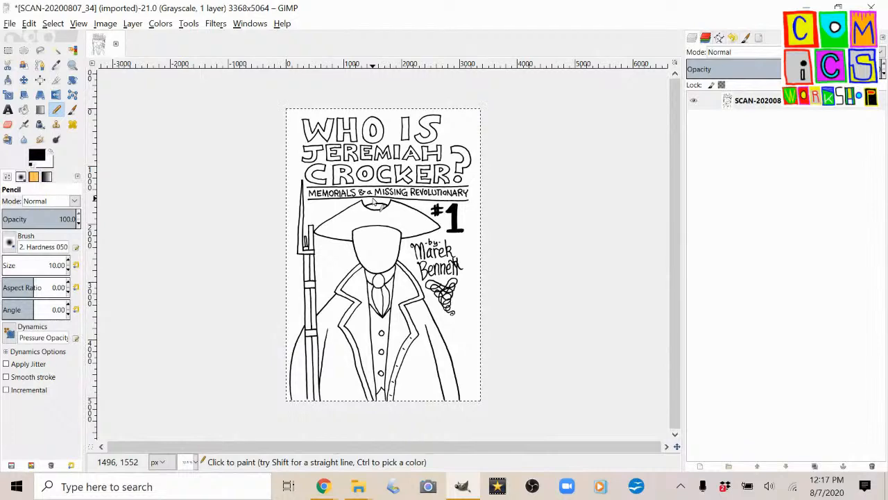
scroll(370, 189, "up", 1)
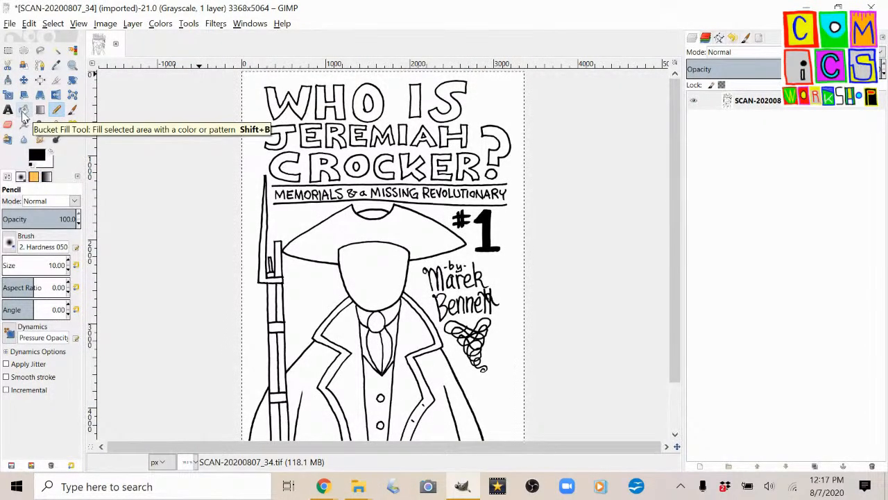
left_click(10, 25)
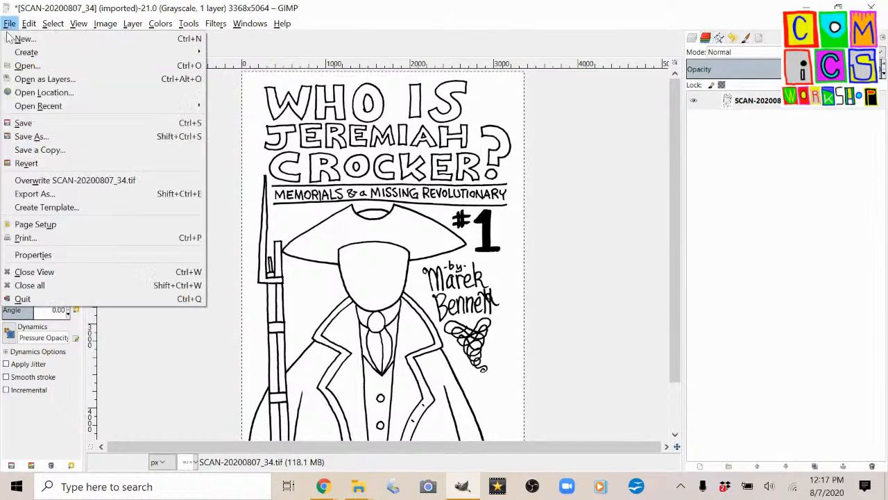
left_click(49, 195)
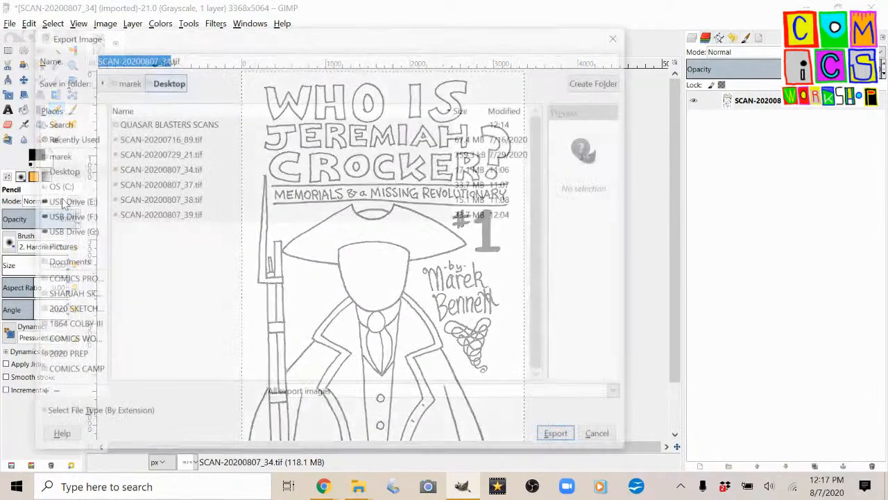
left_click(597, 81)
type("JEREMIAH CROCKER")
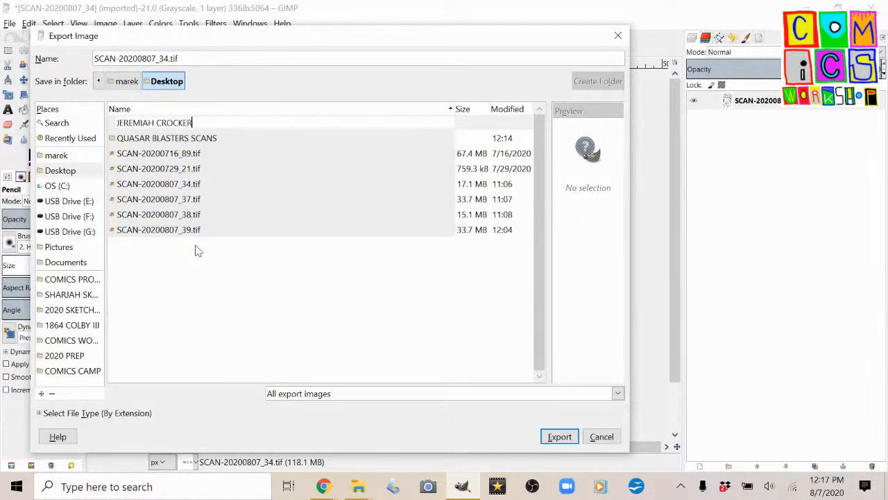
key("Return")
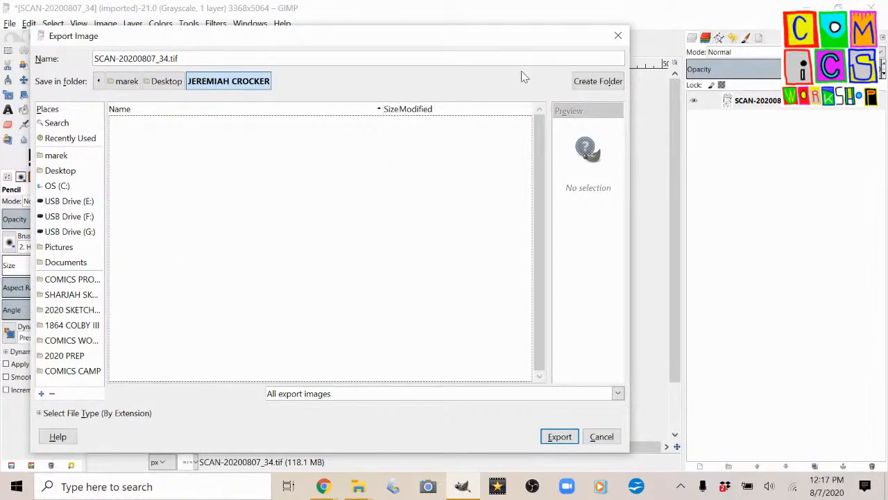
left_click(591, 81)
type("TEMP")
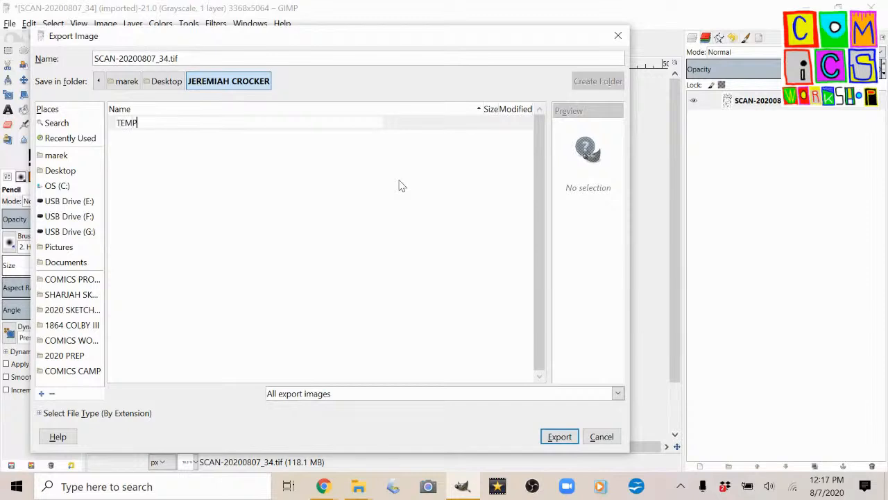
key("Return")
Name the export JC-00-TEMP.tif and export it to the TEMP folder as a TIFF with LZW compression.
double_click(129, 59)
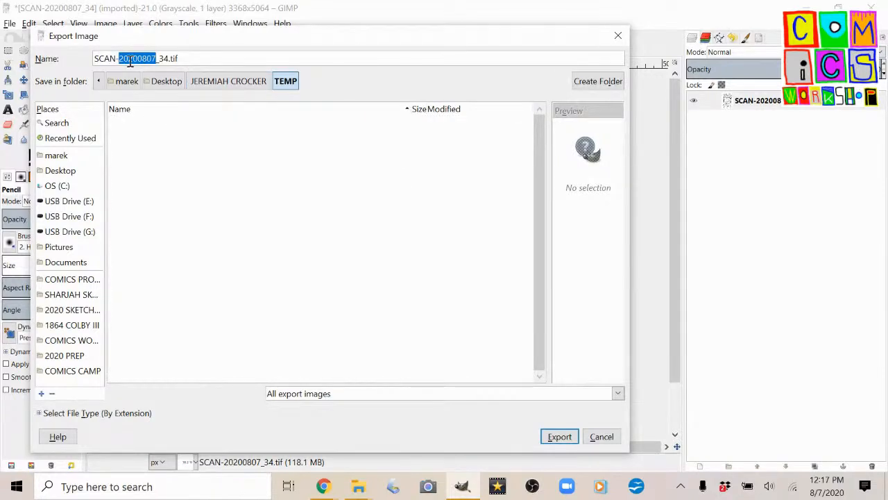
key("Left")
key("ctrl+shift+Left")
key("ctrl+shift+Right")
key("ctrl+Left")
key("ctrl+shift+Right")
key("ctrl+shift+Right")
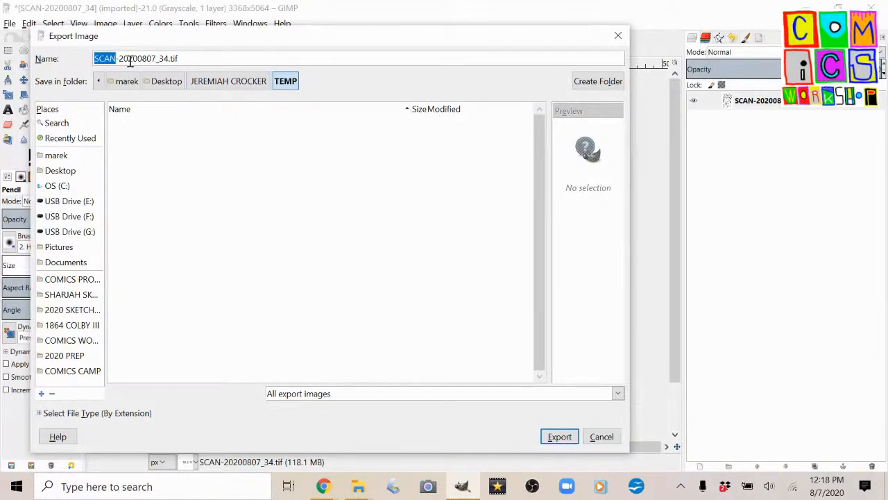
key("BackSpace")
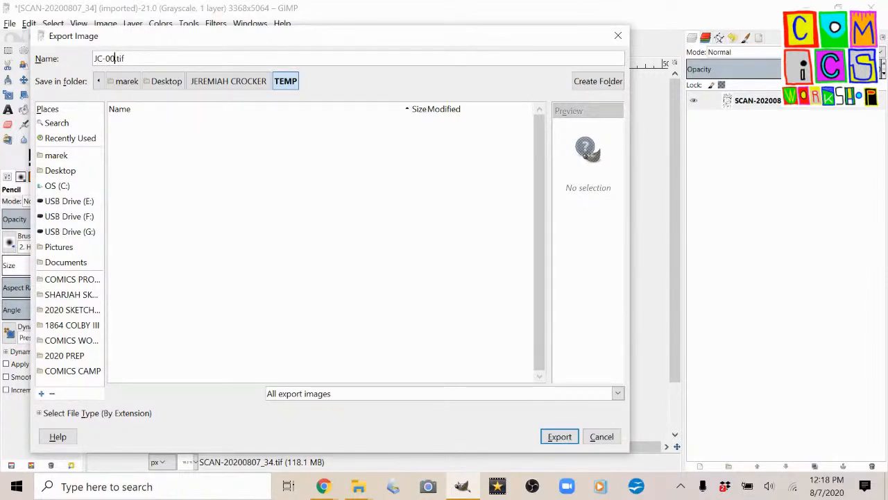
key("Return")
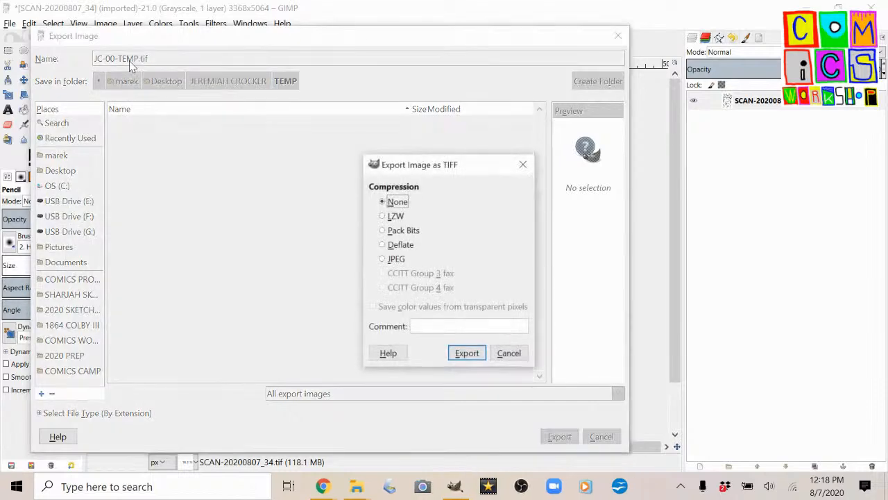
left_click(394, 216)
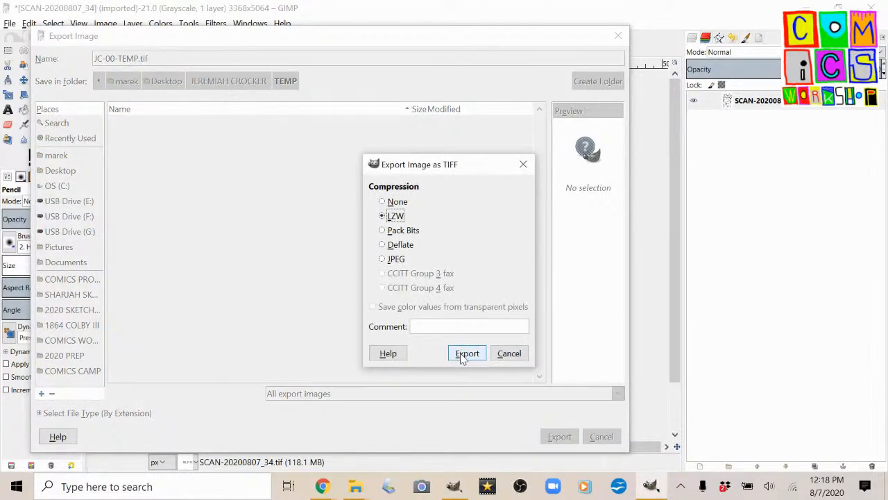
left_click(466, 353)
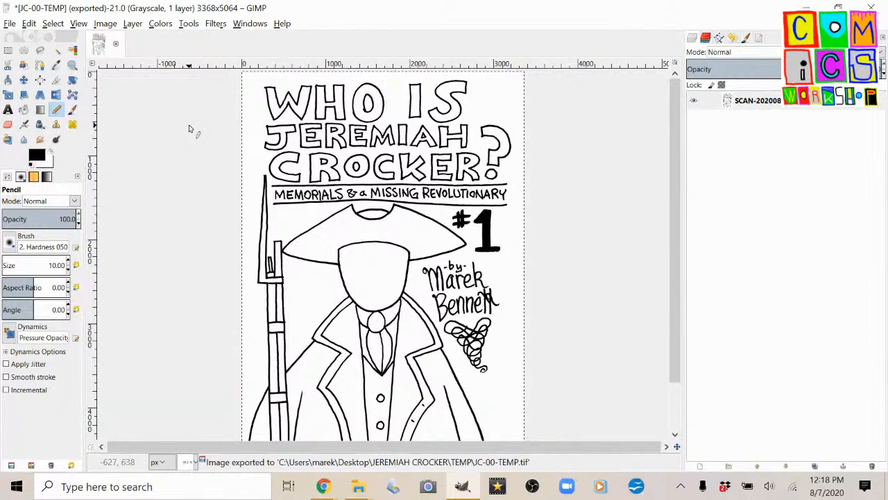
Convert the cover to indexed color with the 1-bit black and white palette and no dithering, and re-export it to JC-00-TEMP.tif.
left_click(157, 24)
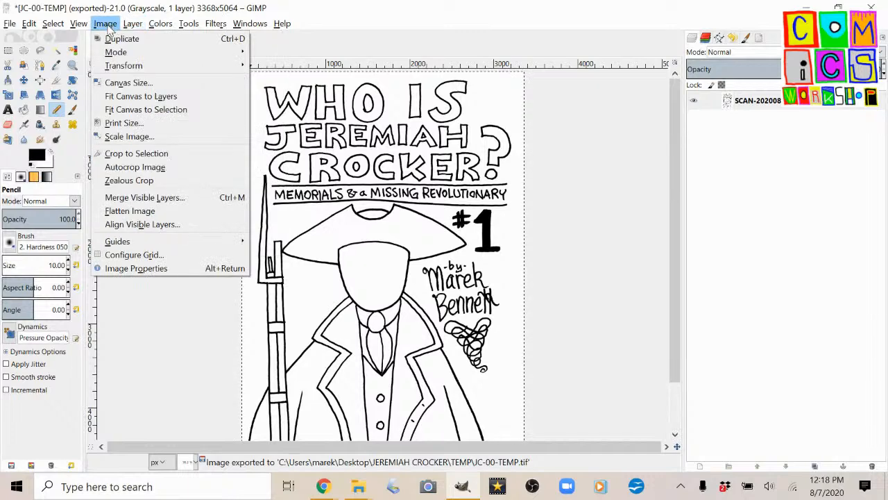
mouse_move(118, 54)
left_click(278, 77)
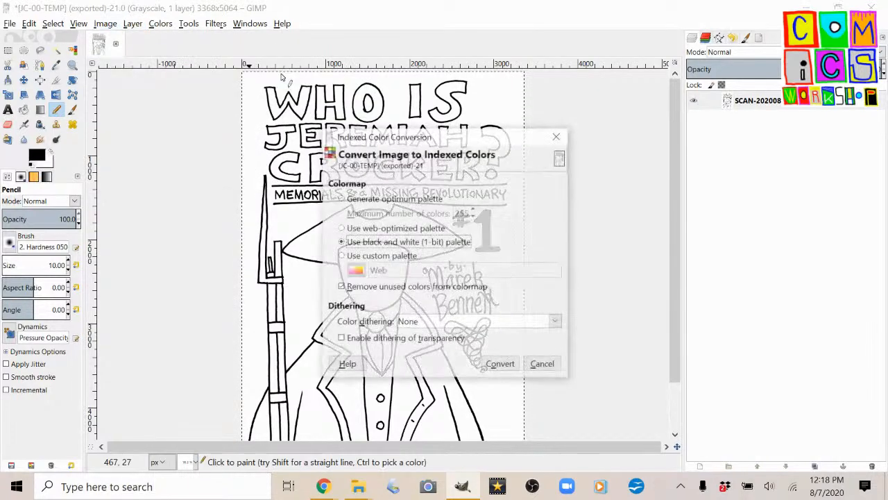
left_click(503, 366)
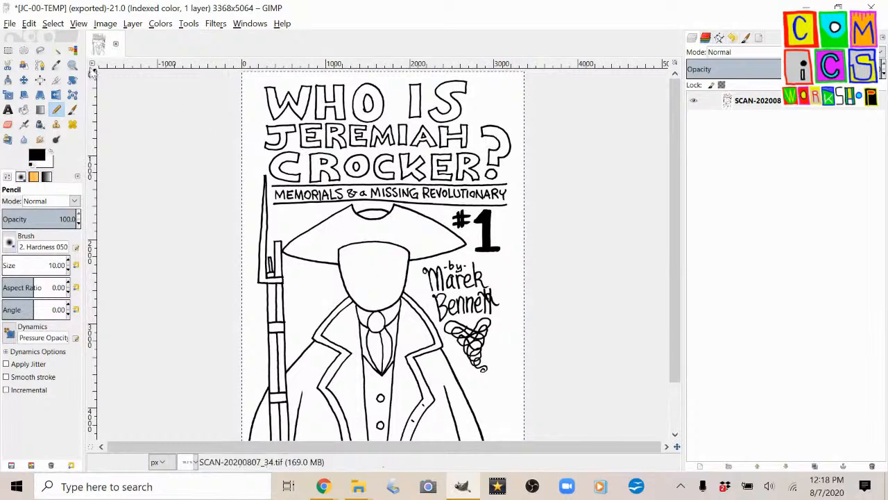
left_click(10, 24)
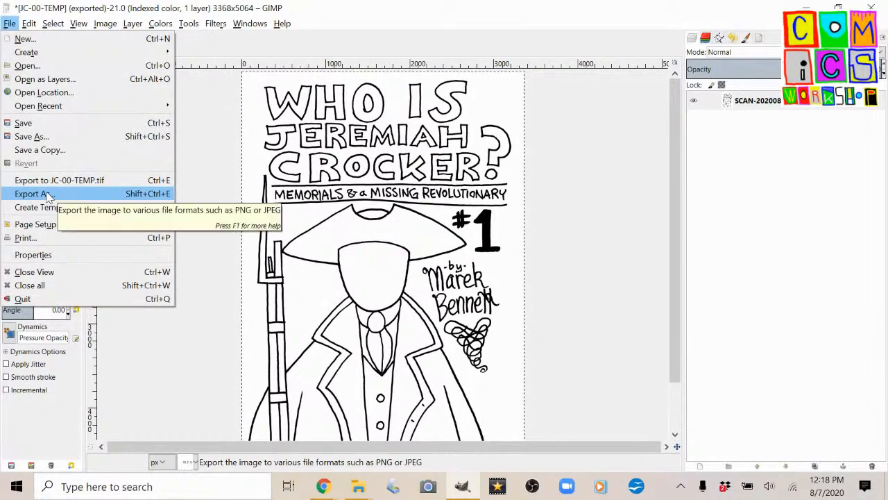
left_click(49, 180)
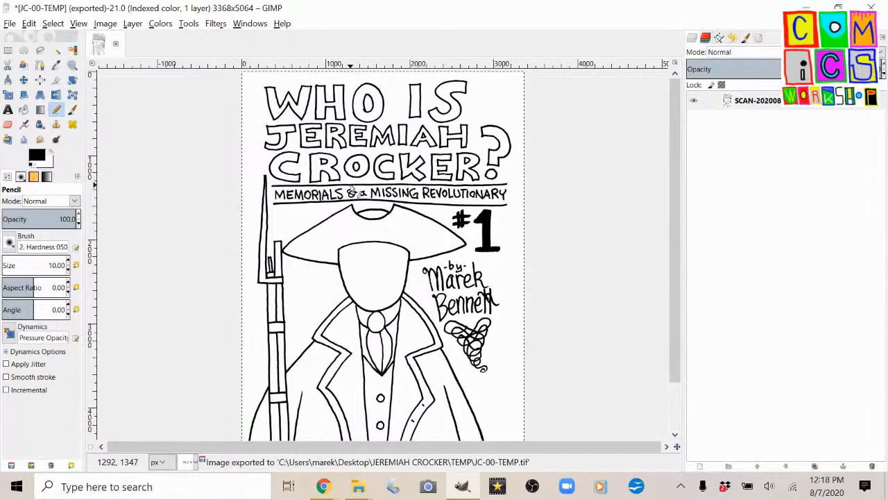
Export the black and white cover as JC-00-OFC.tif into the JEREMIAH CROCKER folder.
left_click(11, 25)
left_click(50, 194)
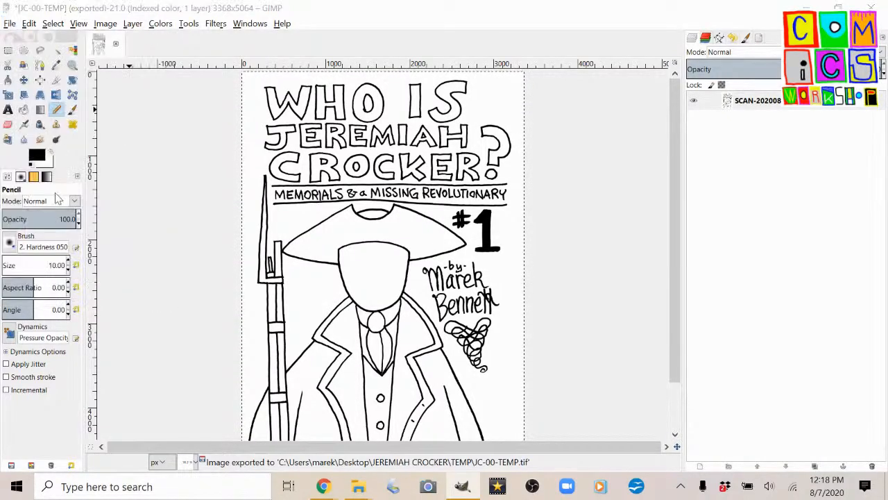
left_click(254, 82)
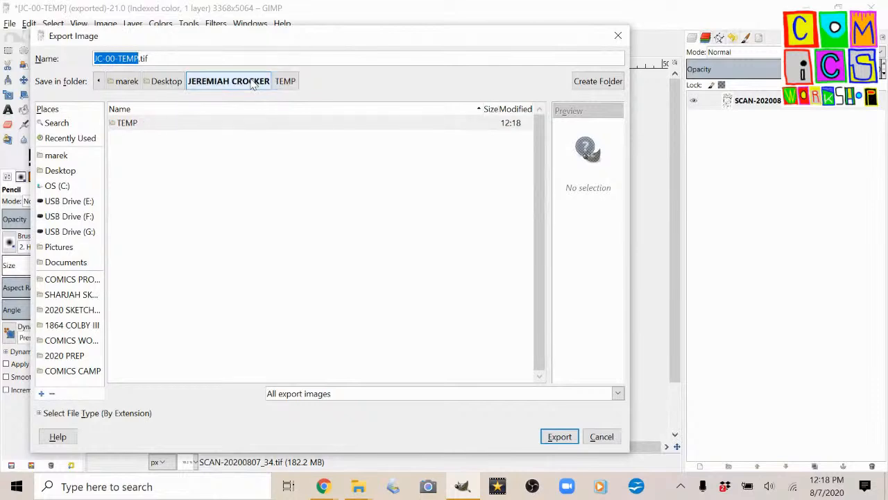
double_click(129, 59)
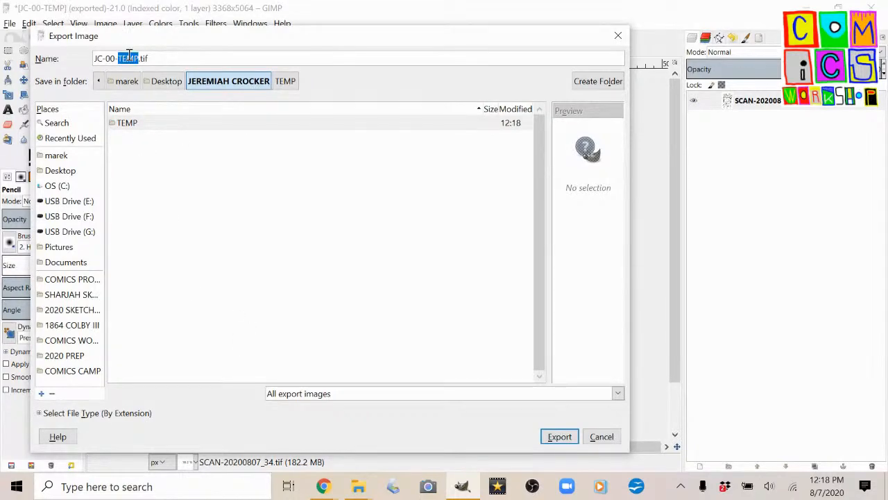
key("BackSpace")
key("Return")
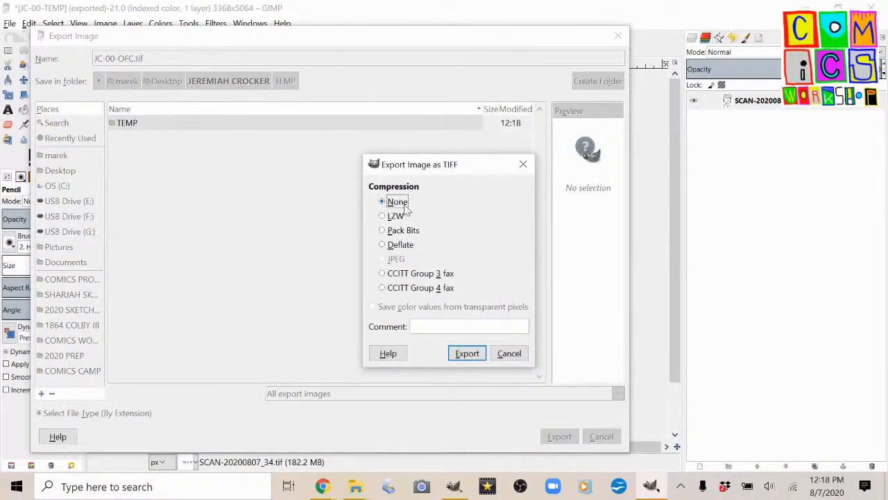
left_click(467, 353)
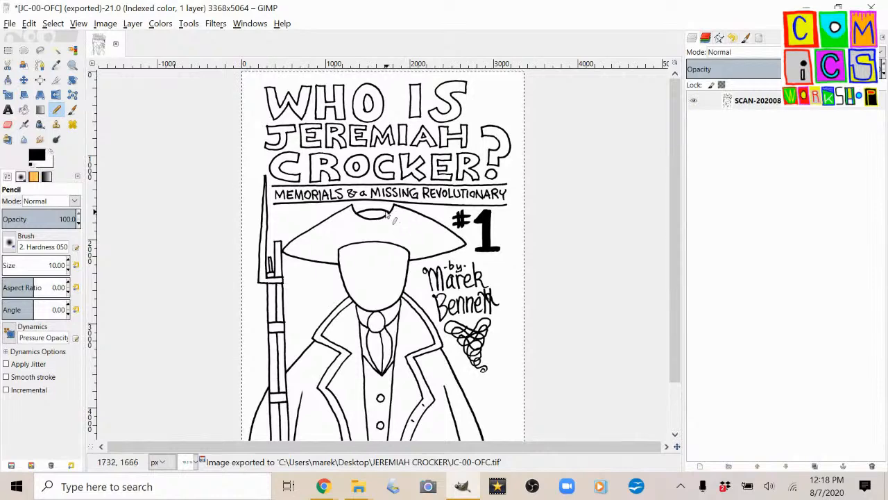
Fill the outlined letters of WHO IS in the cover title with solid black using Bucket Fill.
scroll(375, 197, "down", 2)
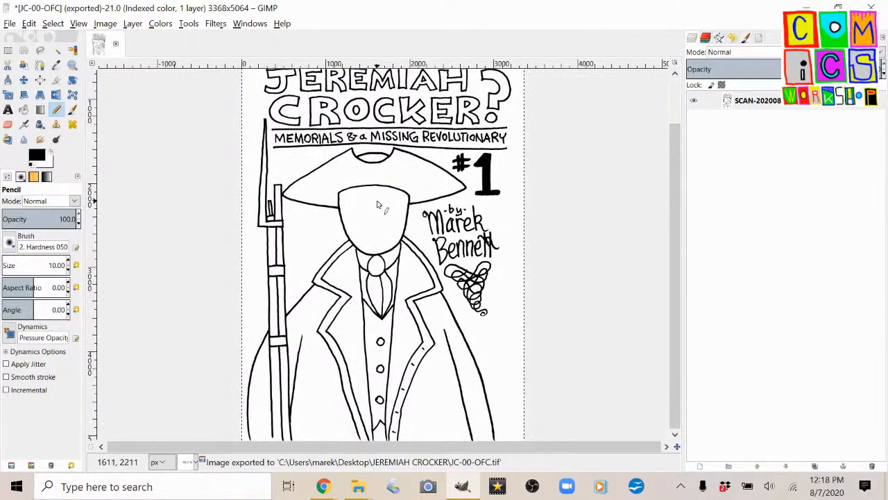
scroll(380, 181, "up", 2)
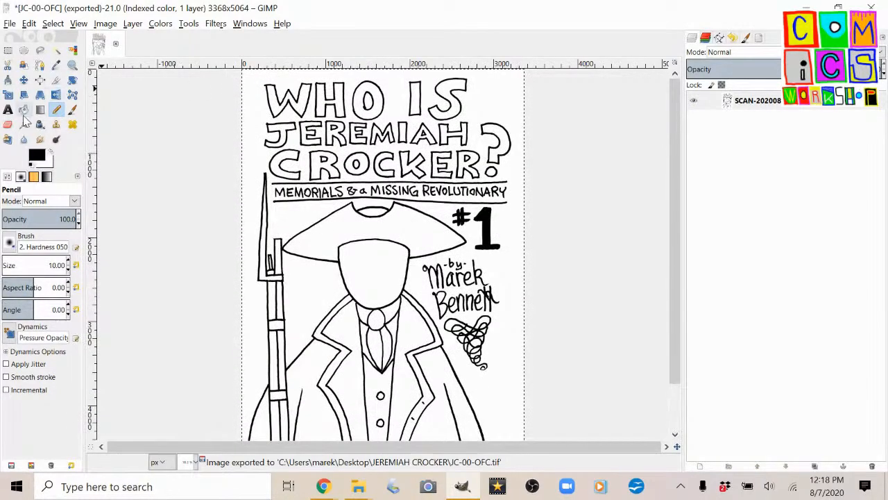
left_click(23, 111)
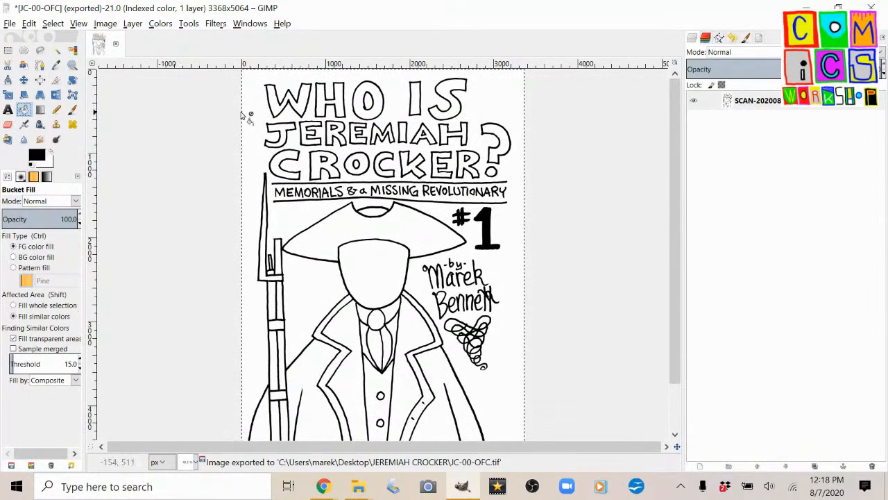
left_click(280, 113)
left_click(327, 108)
left_click(358, 105)
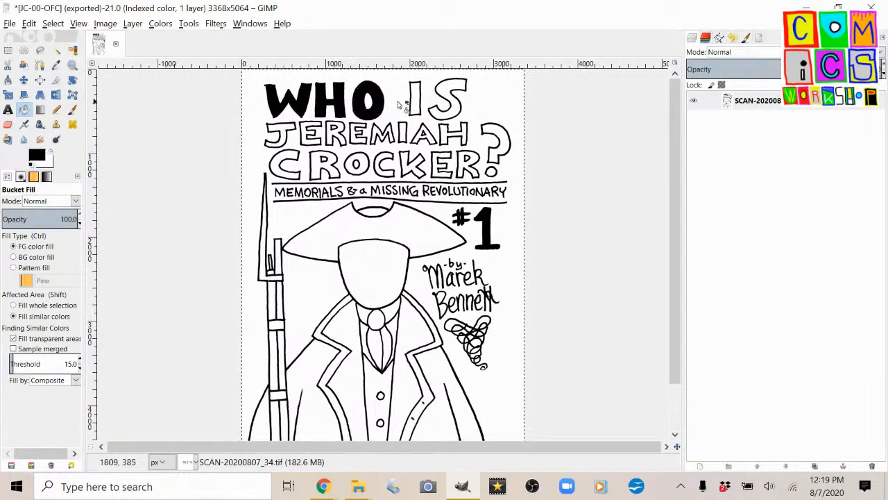
left_click(418, 104)
left_click(445, 114)
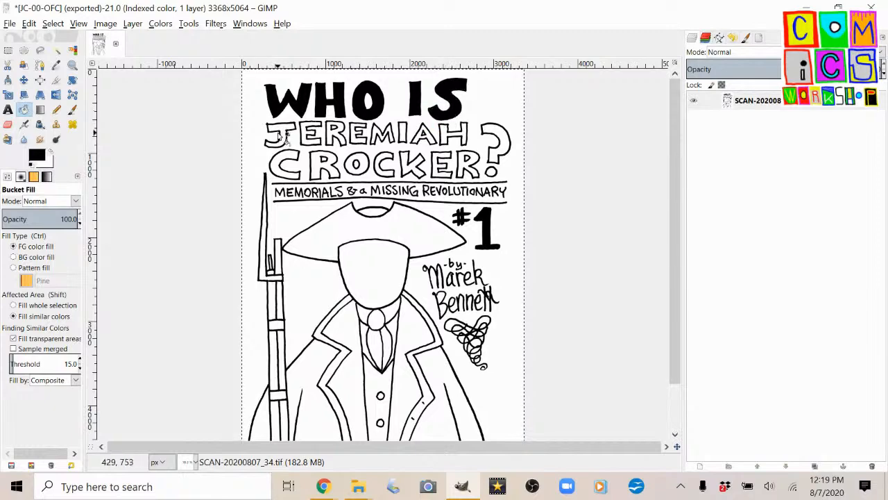
Fill the letters of JEREMIAH and the question mark with its dot in solid black.
left_click(289, 130)
scroll(293, 128, "up", 2)
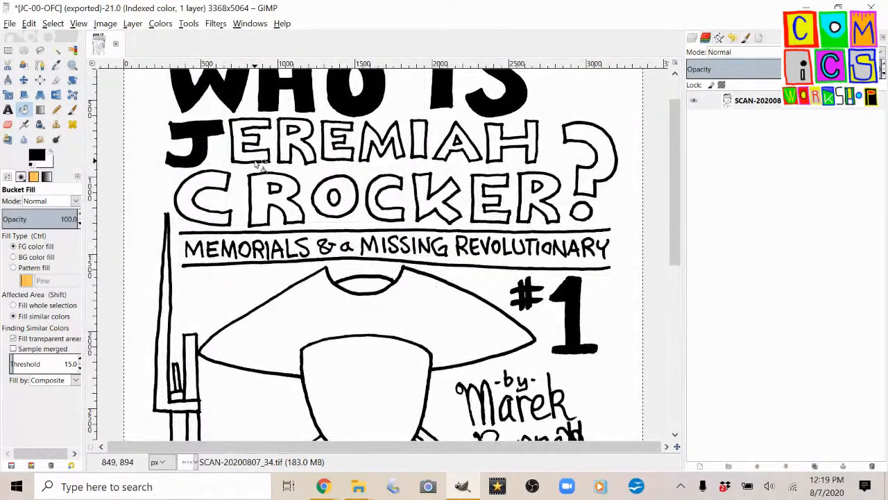
left_click(304, 144)
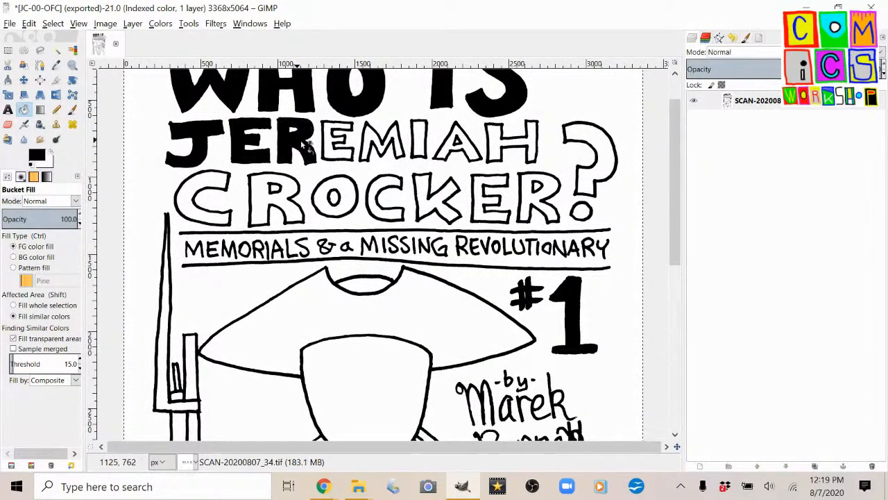
left_click(337, 153)
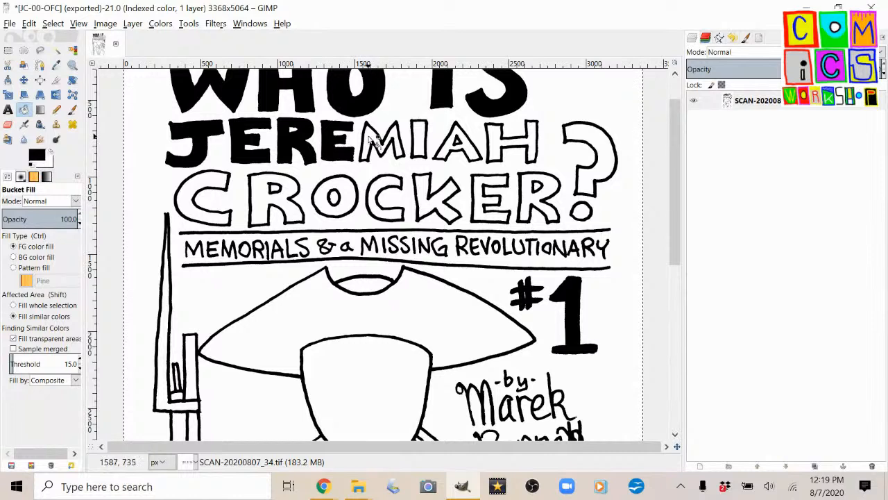
left_click(375, 143)
left_click(424, 139)
left_click(456, 152)
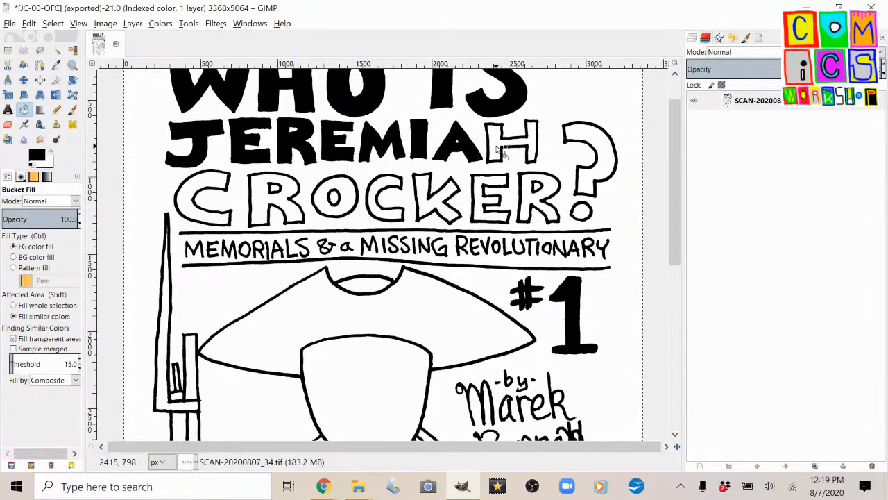
left_click(503, 150)
left_click(585, 178)
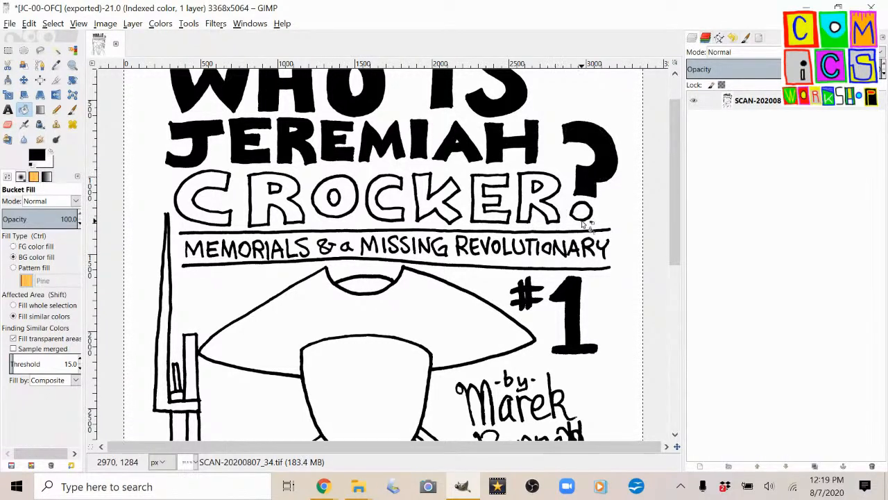
left_click(585, 213)
Fill all the letters of CROCKER in the cover title with solid black.
left_click(543, 203)
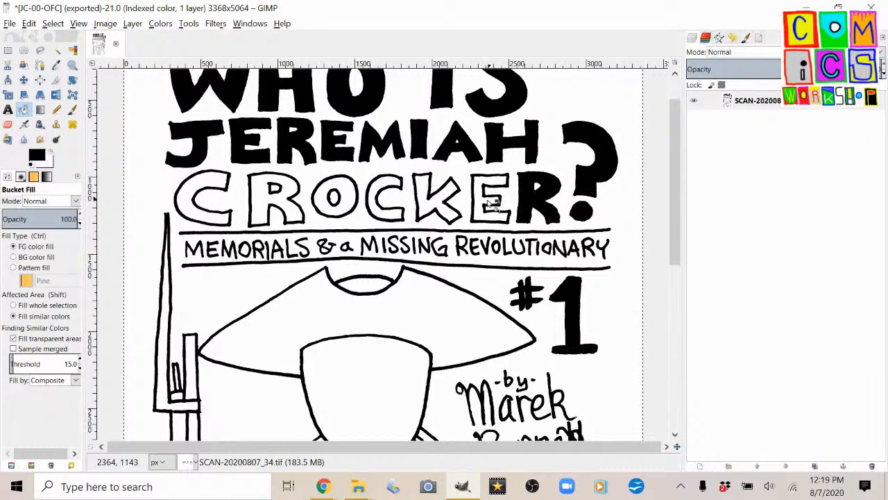
left_click(479, 204)
left_click(433, 203)
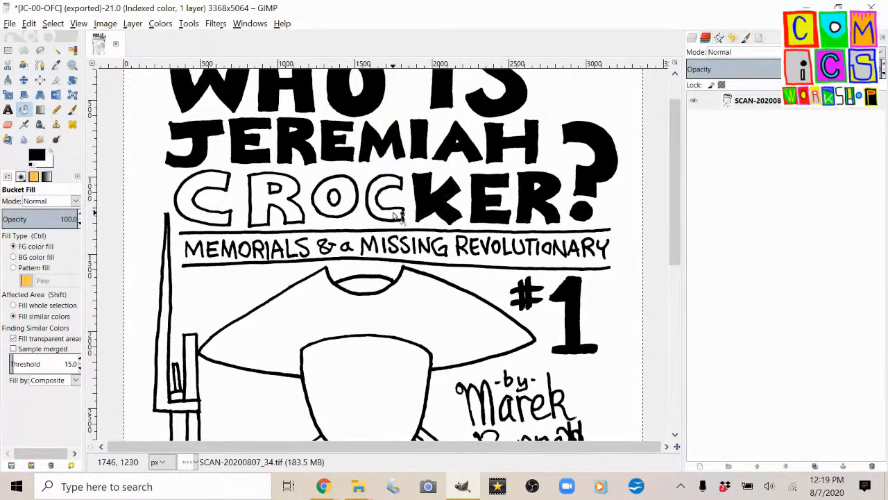
left_click(386, 215)
left_click(317, 202)
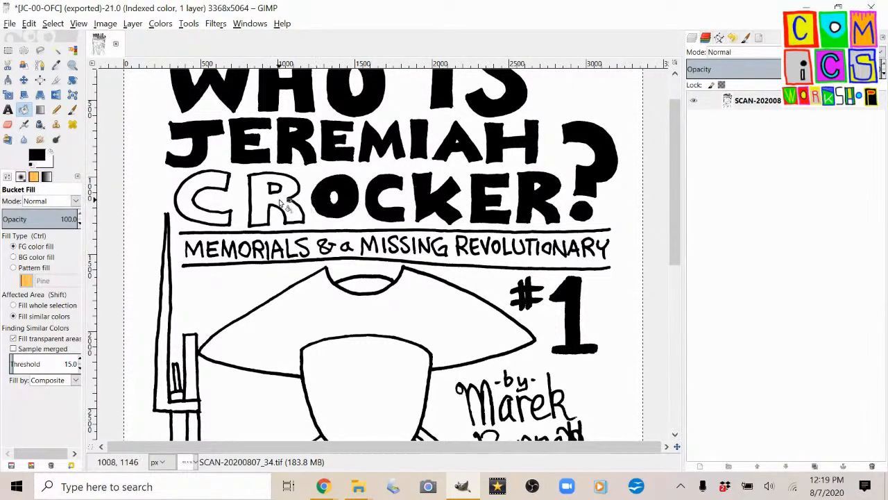
left_click(281, 202)
left_click(214, 184)
scroll(263, 197, "down", 2)
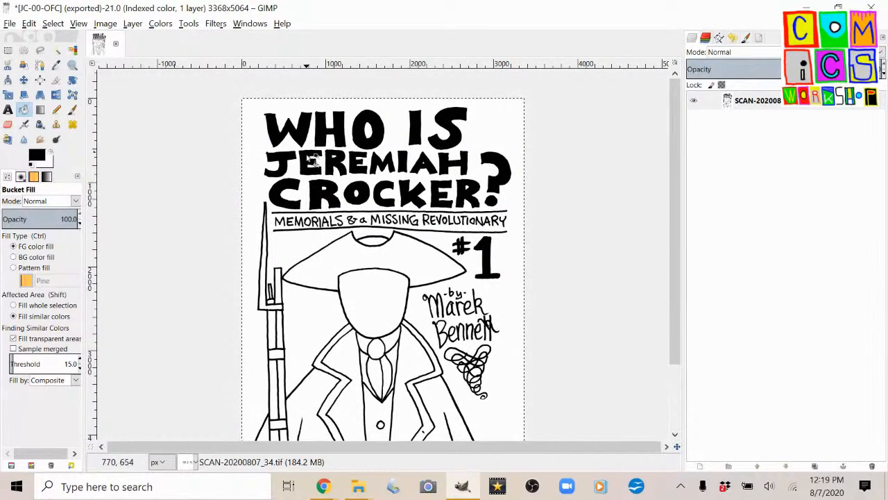
Re-export the cover as an uncompressed TIFF, replacing the existing JC-00-OFC.tif in the JEREMIAH CROCKER folder.
key("f")
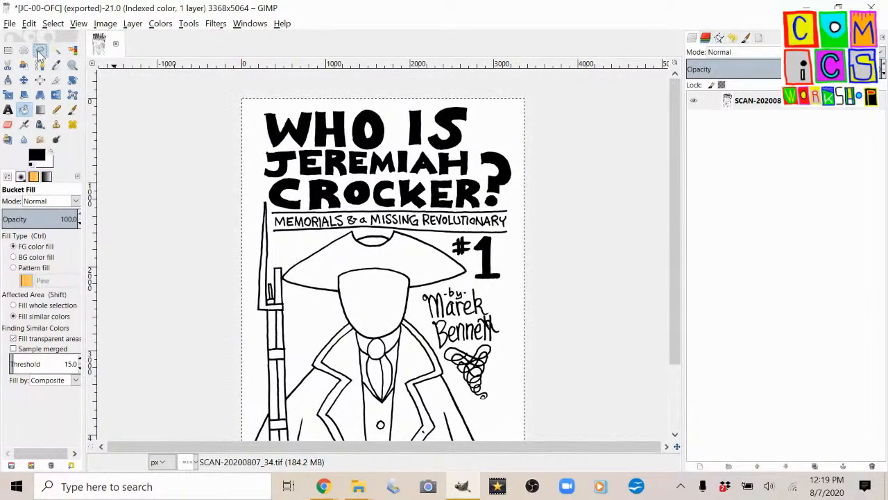
scroll(340, 294, "down", 3)
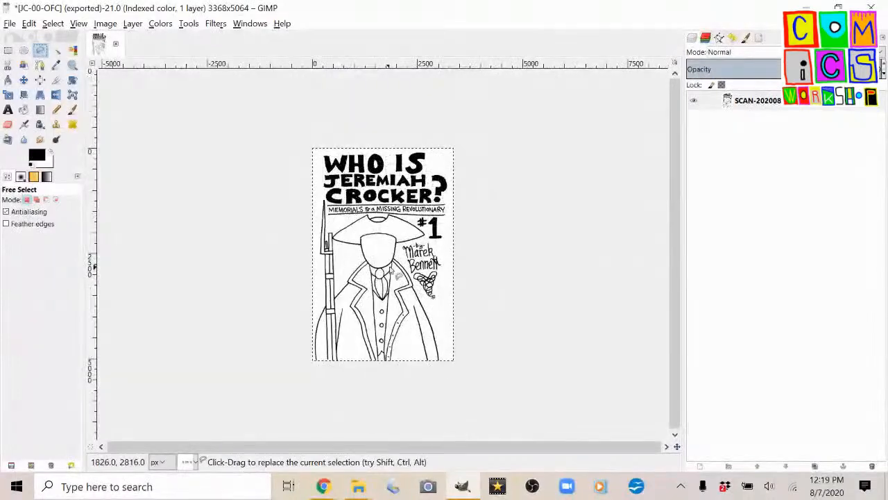
key("ctrl+shift+e")
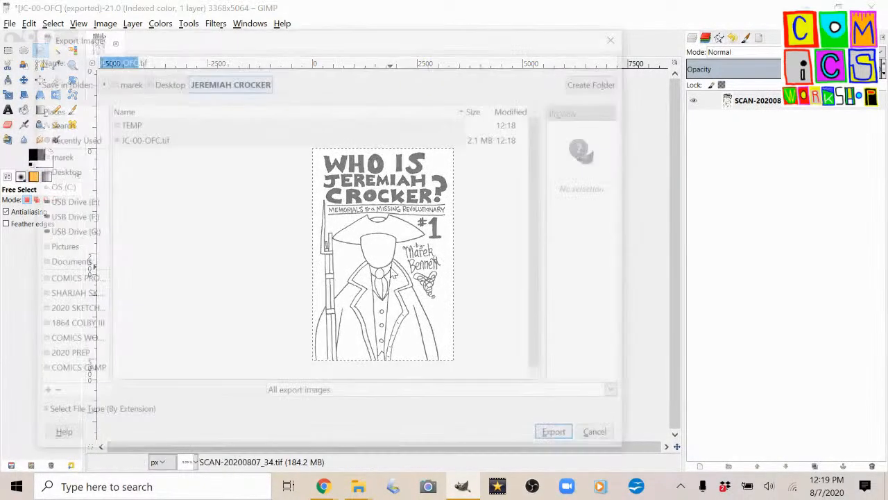
key("Return")
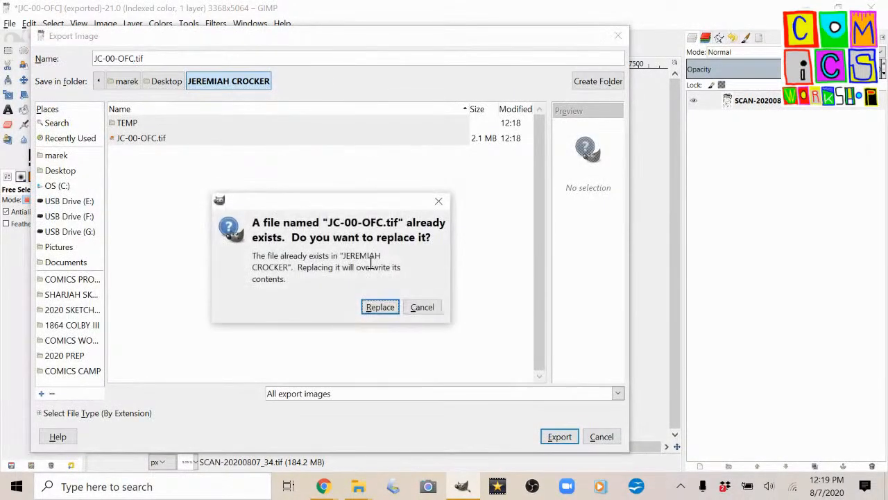
left_click(380, 309)
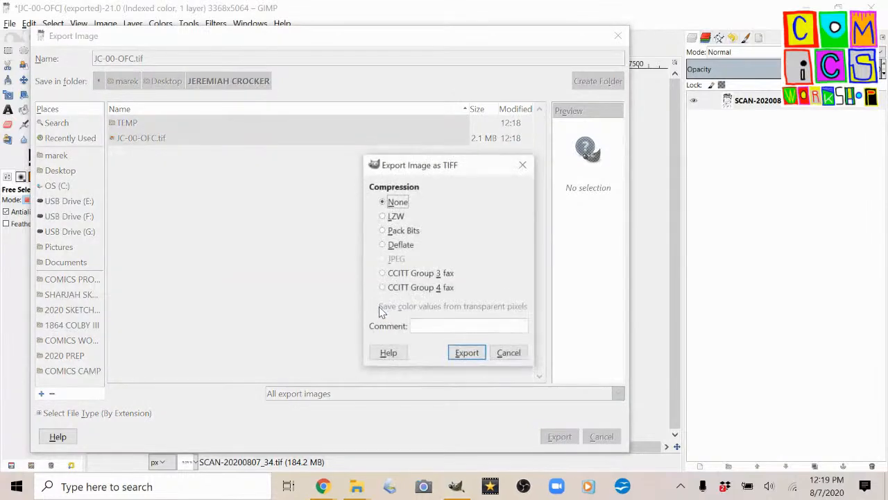
left_click(467, 353)
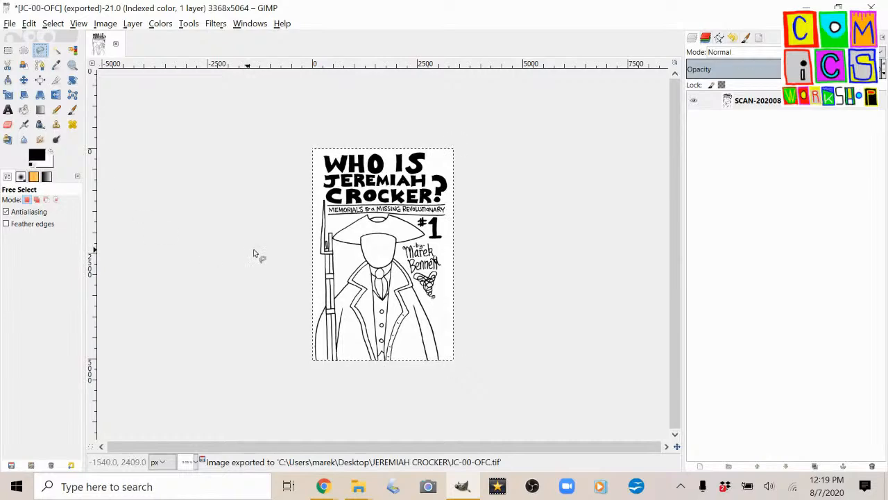
Outline the soldier figure with hat and musket as a Free Select selection, excluding the title, #1 and author lettering.
scroll(250, 254, "up", 2)
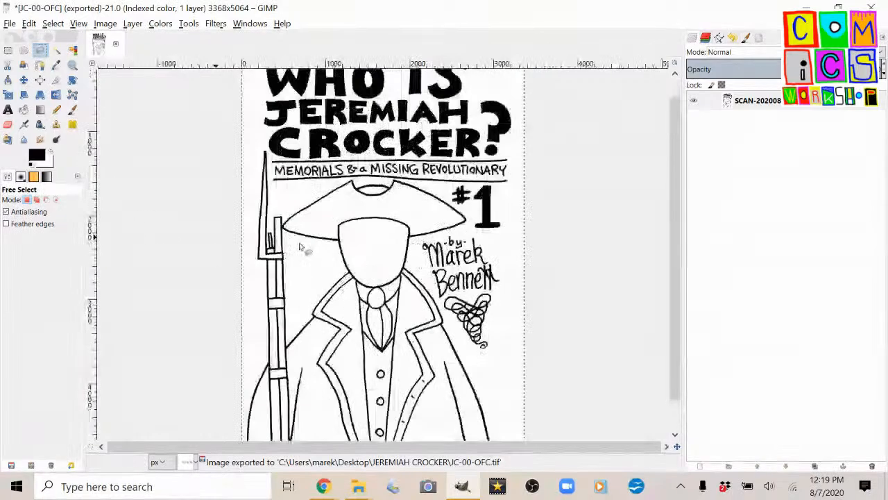
left_click(270, 151)
left_click(271, 201)
left_click(347, 179)
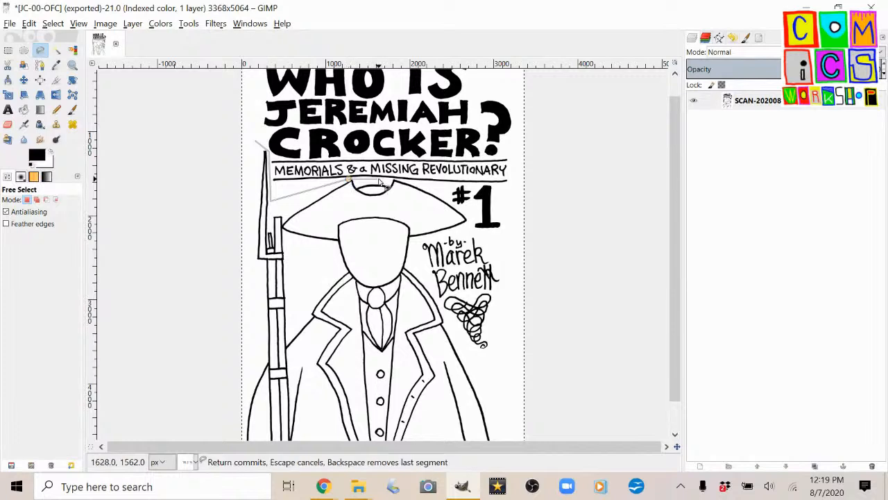
left_click(430, 186)
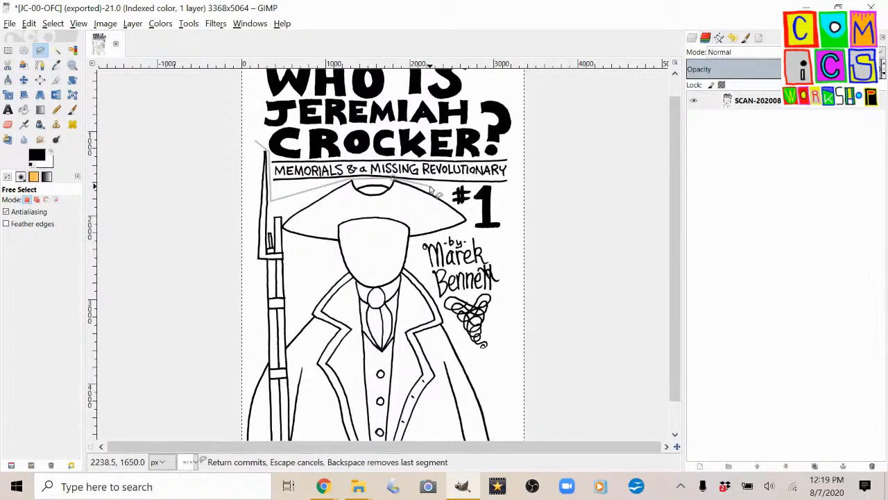
left_click(469, 222)
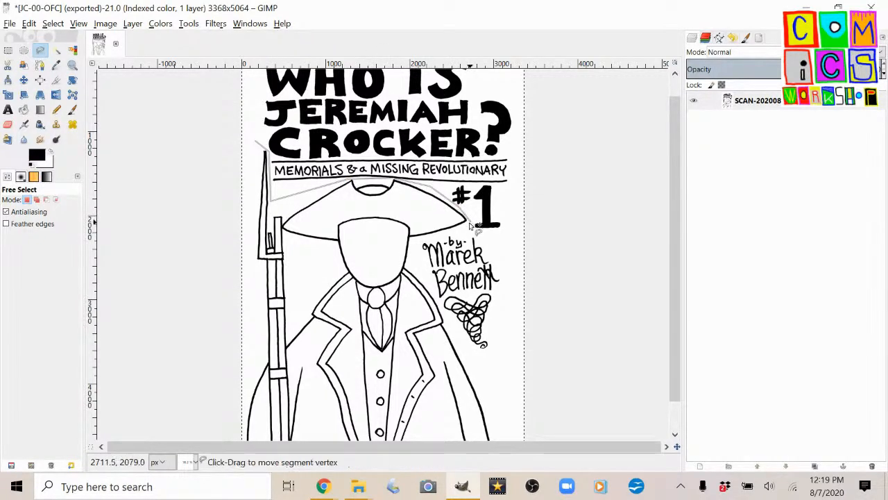
left_click(420, 238)
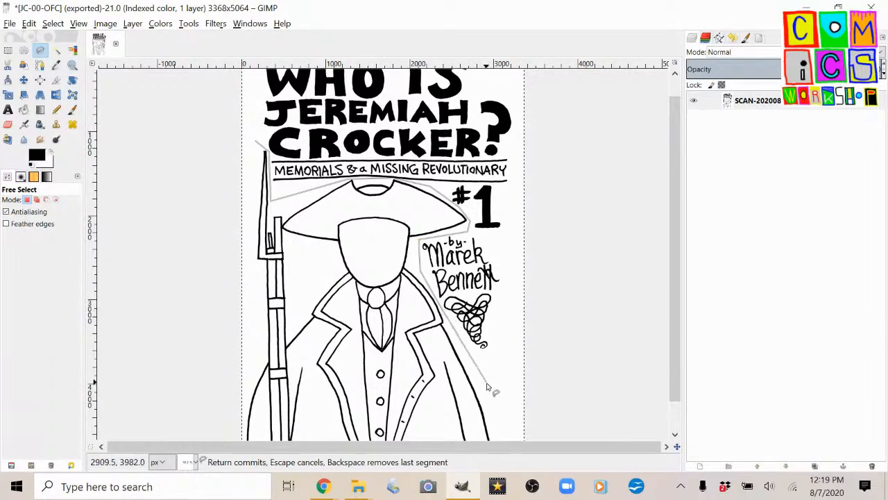
key("minus")
left_click(447, 364)
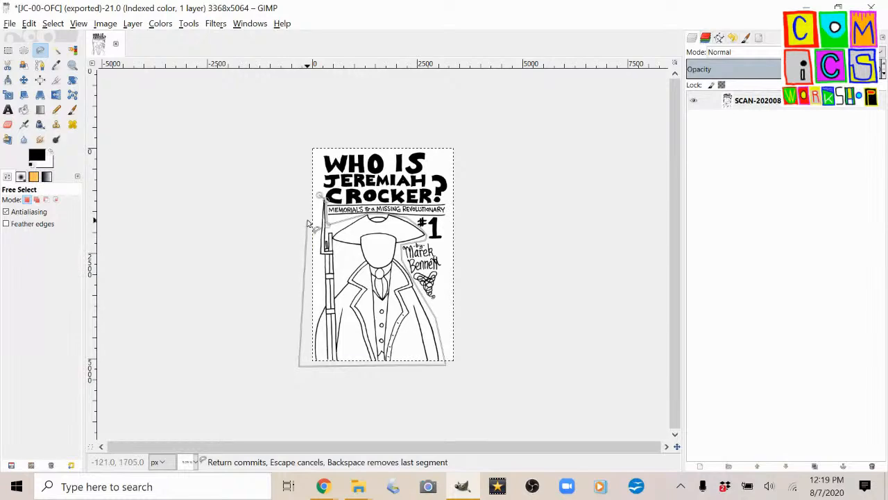
left_click(311, 223)
key("Return")
Subtract the white background around the figure from the selection with Fuzzy Select, leaving the selection tight to the drawing.
key("u")
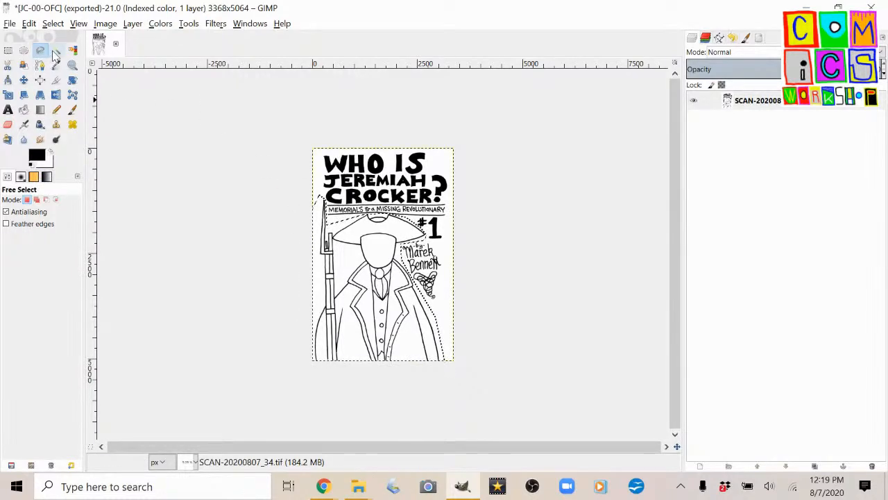
key("plus")
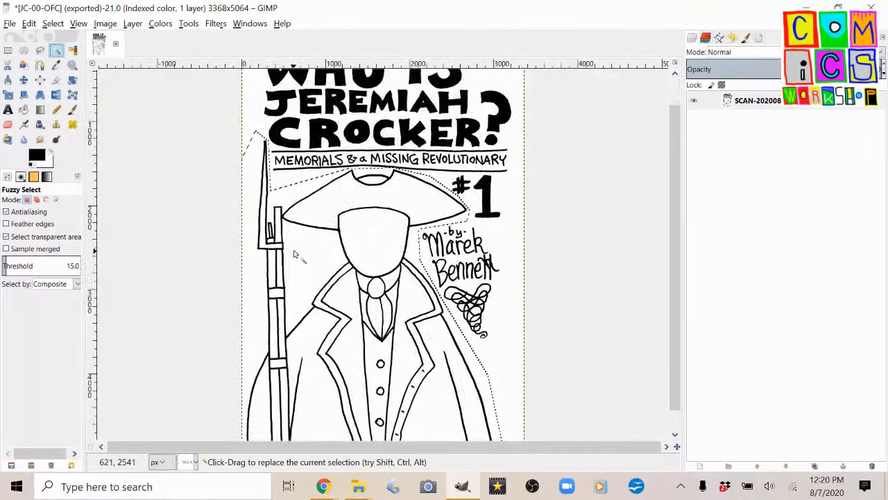
key("plus")
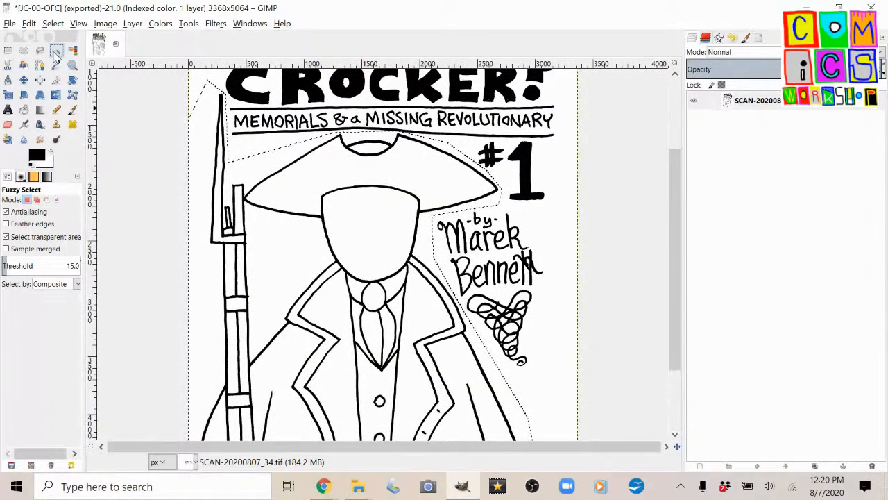
left_click(46, 200)
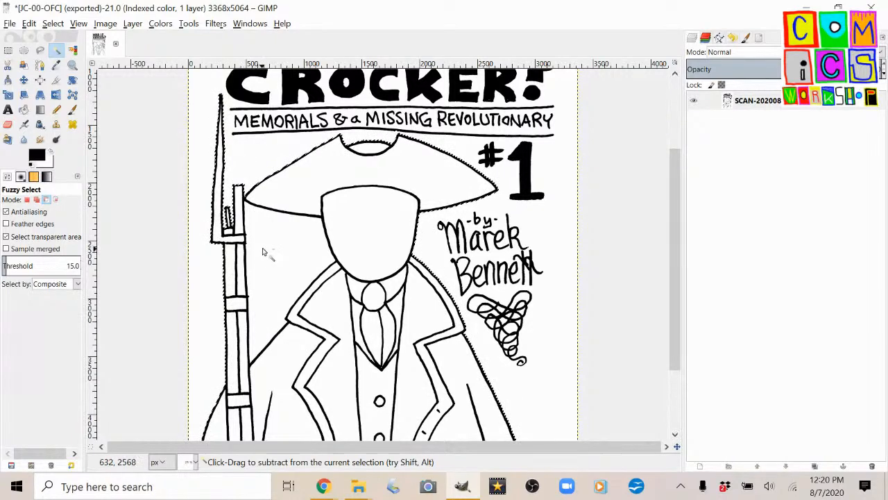
scroll(444, 267, "down", 3)
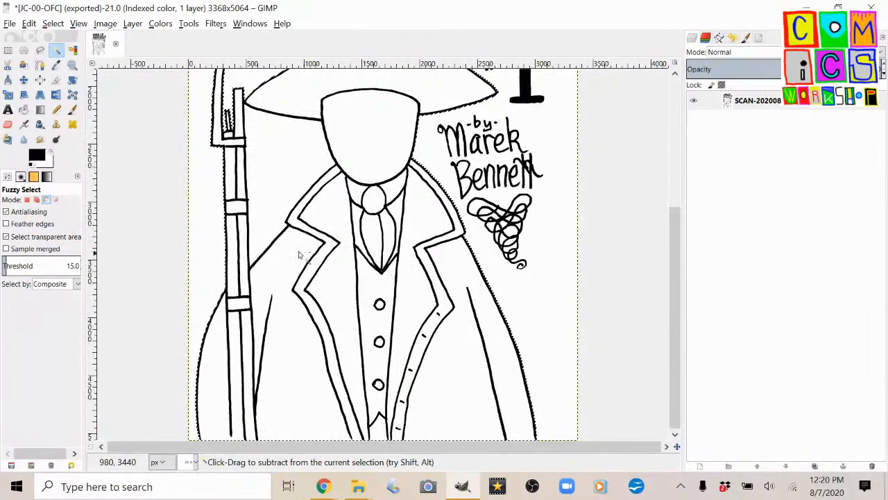
scroll(284, 249, "down", 1)
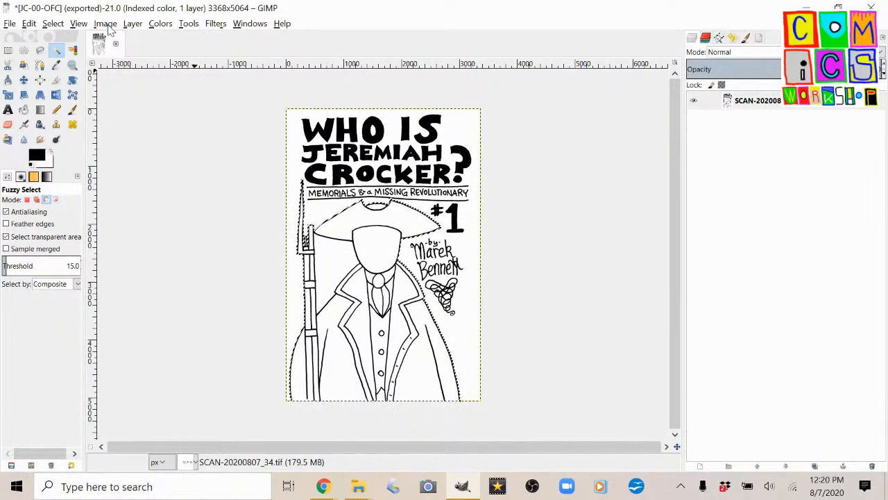
Try Value Invert on the selected soldier figure while the image is in indexed mode, and undo it.
left_click(106, 23)
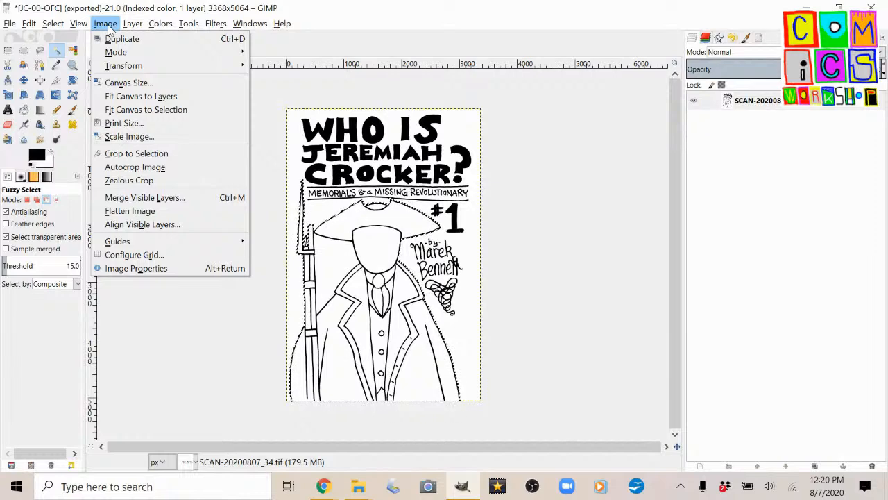
mouse_move(117, 55)
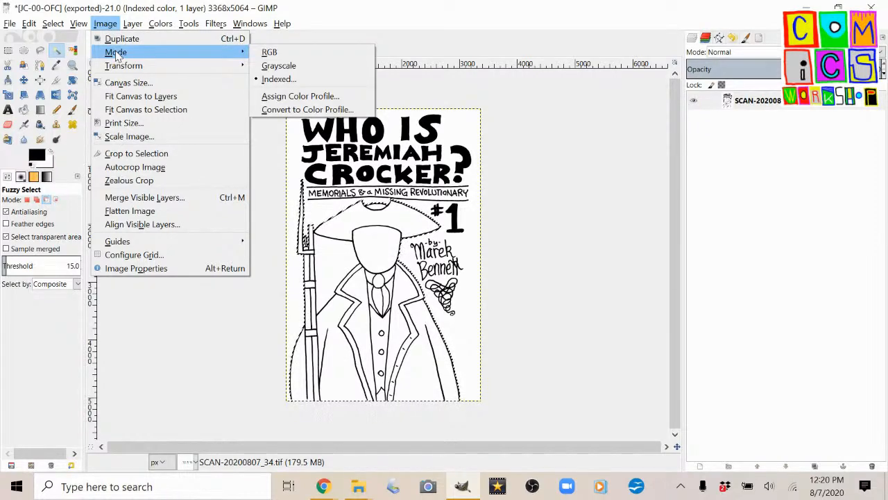
mouse_move(161, 24)
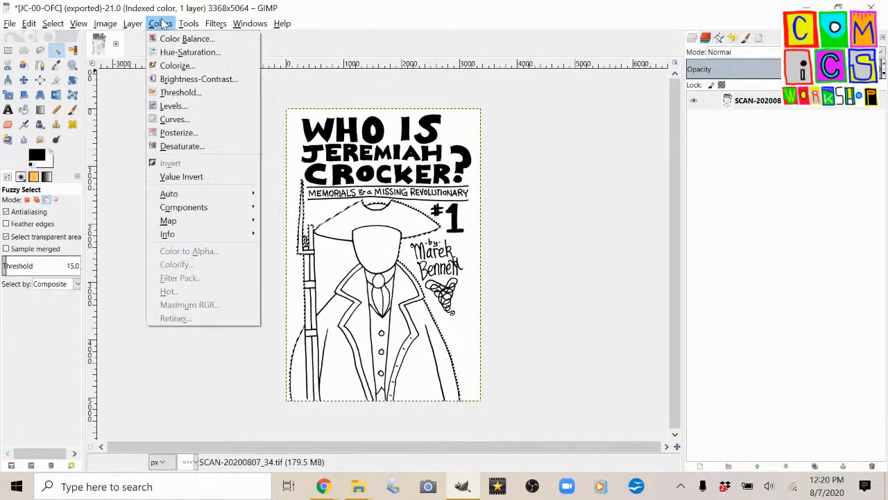
left_click(188, 179)
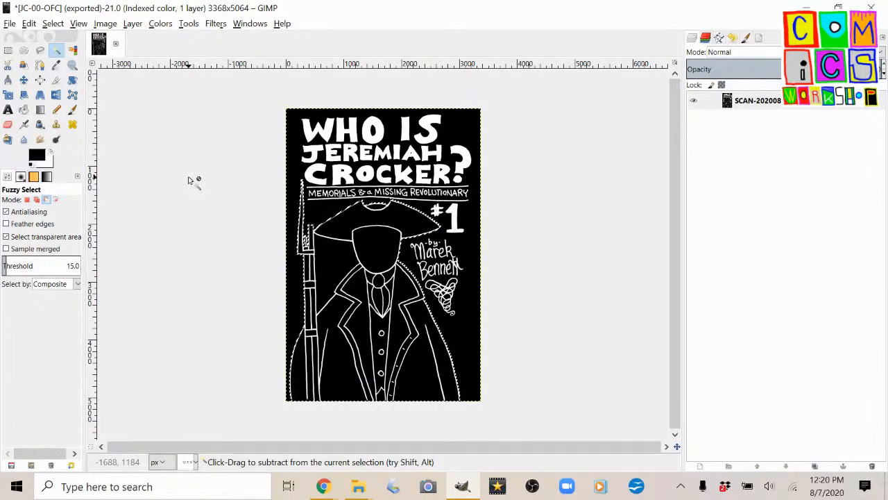
key("ctrl+z")
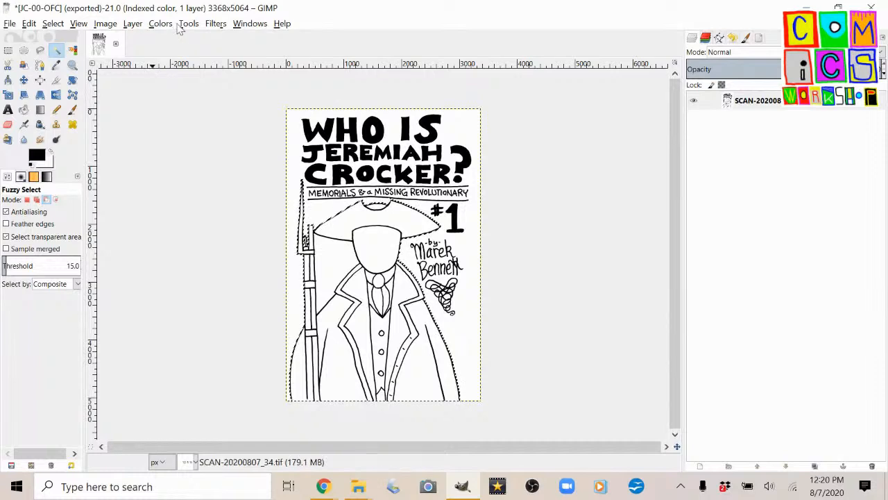
Convert the cover image from indexed to grayscale mode.
left_click(106, 24)
mouse_move(111, 52)
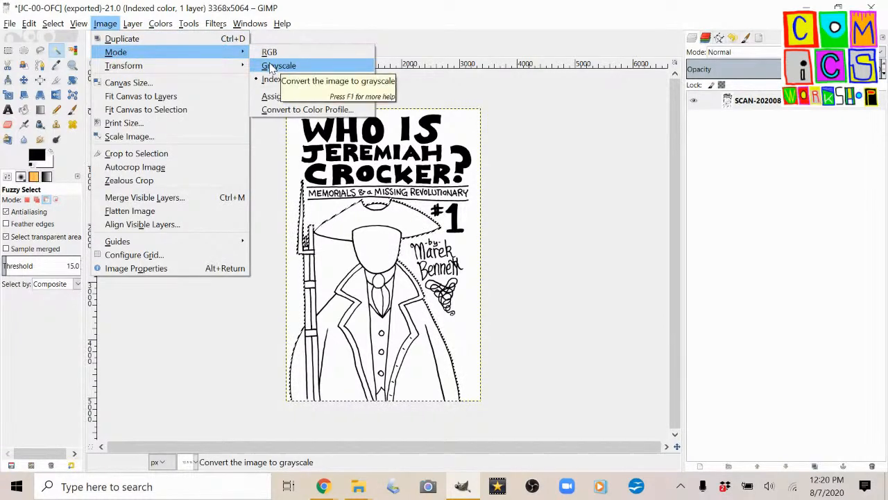
left_click(272, 67)
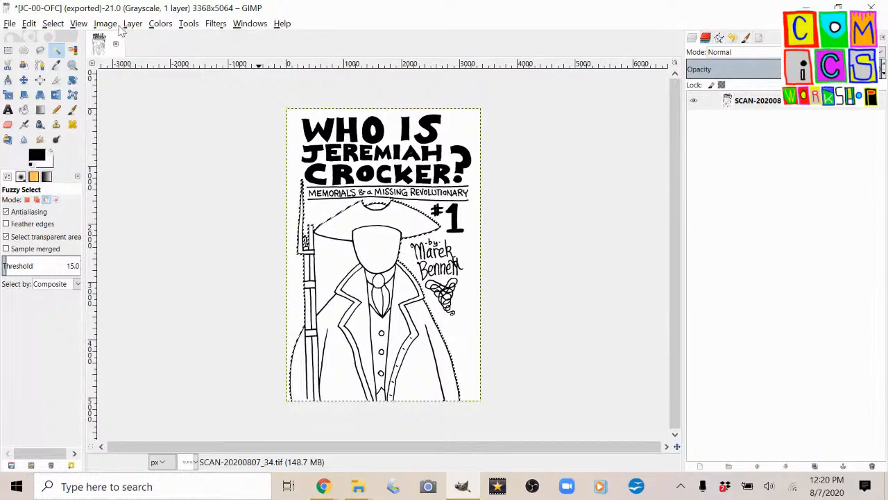
Try inverting the colors of the selected soldier figure, check the area around the musket, and undo the inversion.
left_click(160, 24)
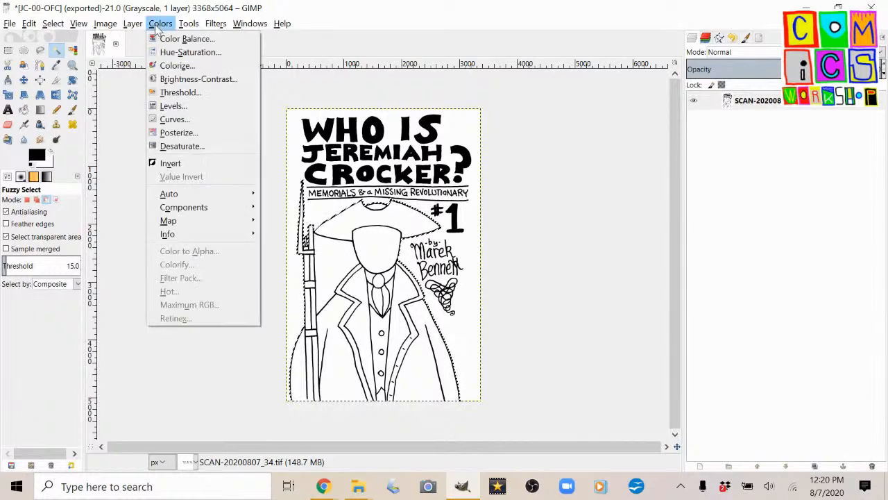
left_click(170, 162)
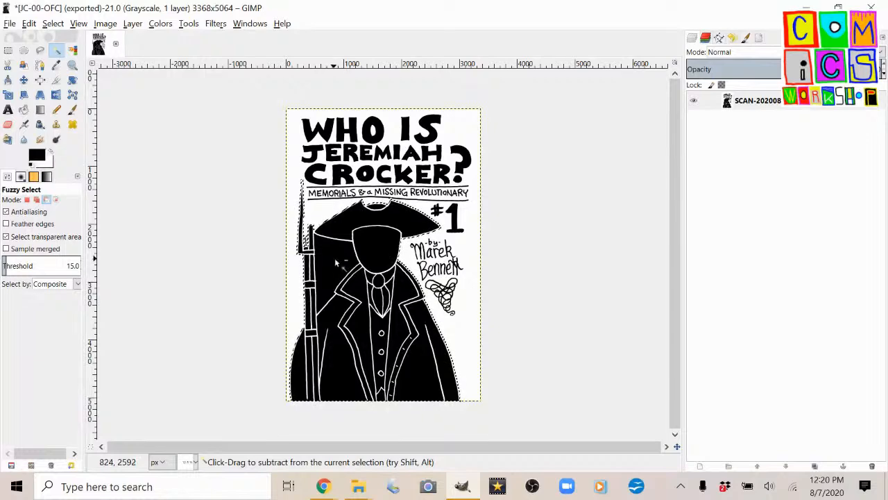
scroll(334, 261, "up", 3)
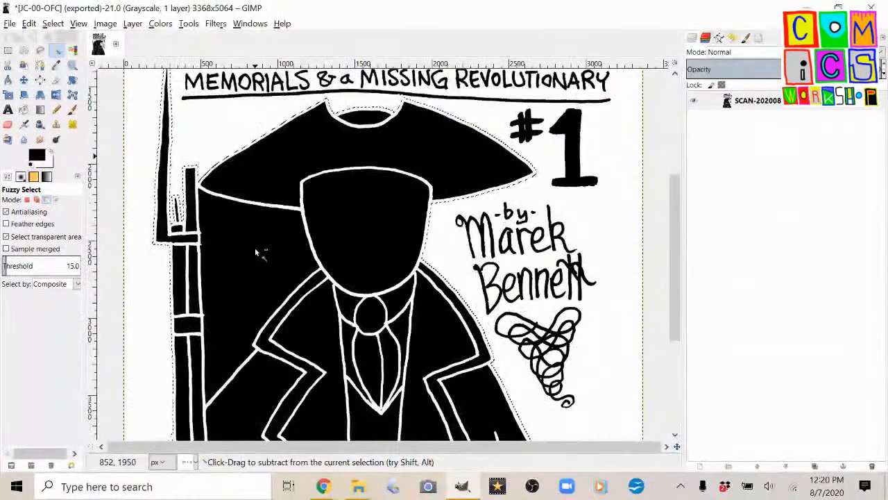
scroll(255, 247, "down", 3)
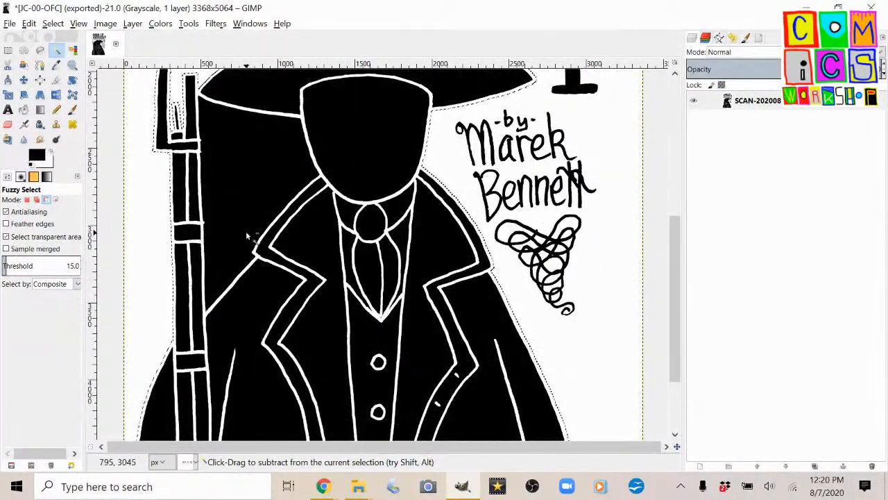
key("ctrl+z")
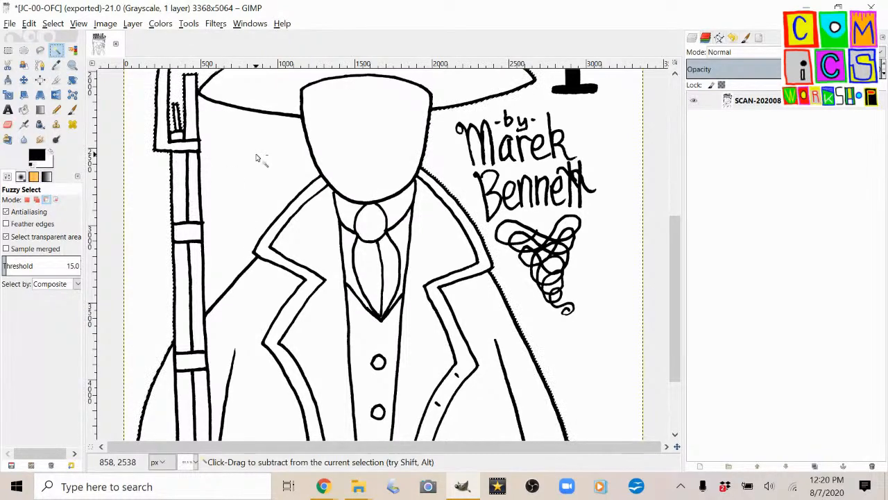
Invert the colors of the selected figure and musket, leaving the background gap between them white.
left_click(157, 26)
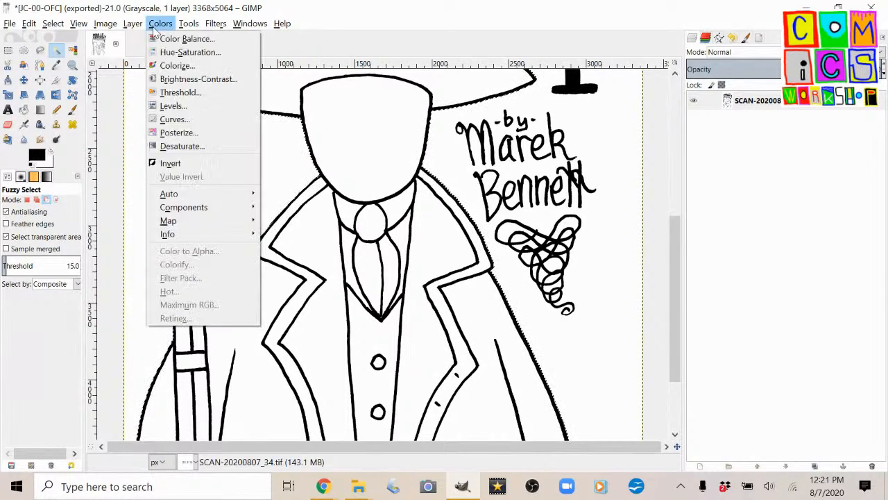
left_click(201, 164)
scroll(269, 221, "down", 2)
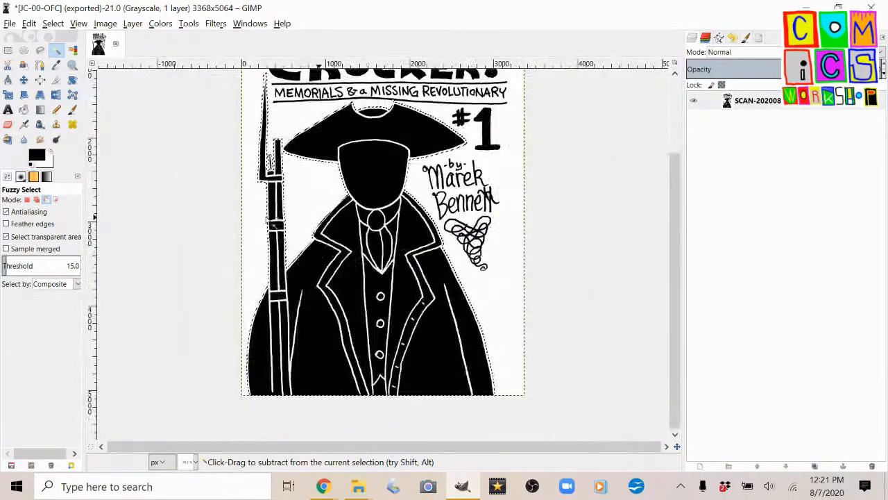
scroll(267, 221, "down", 1)
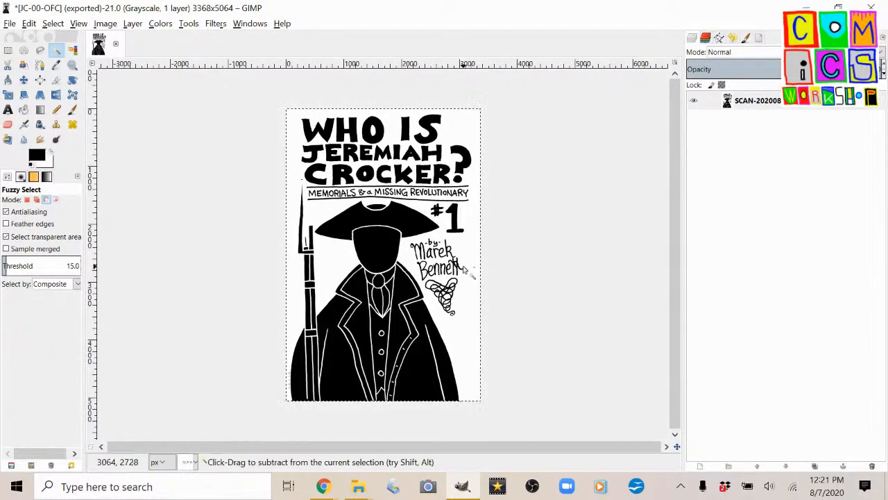
Export the inverted cover to the JEREMIAH CROCKER folder as JC-00-OFC+INVERT.tif, with TIFF compression set to None.
key("shift")
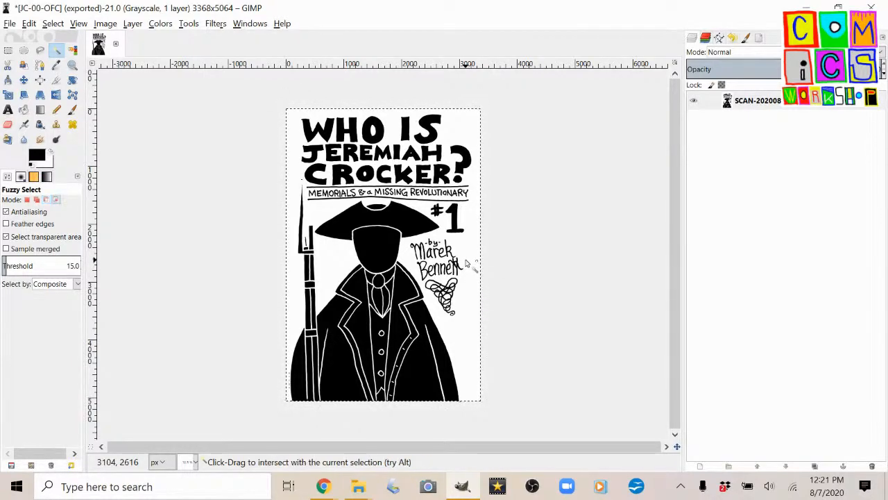
key("ctrl+shift+e")
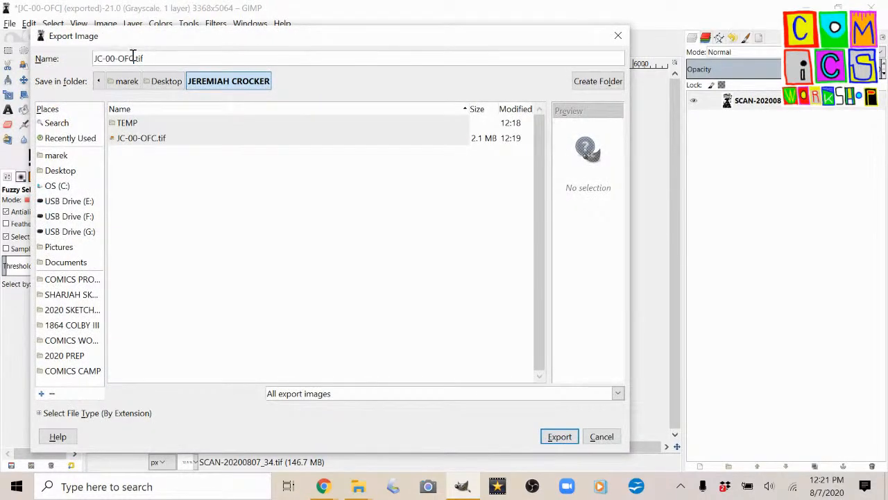
type("-")
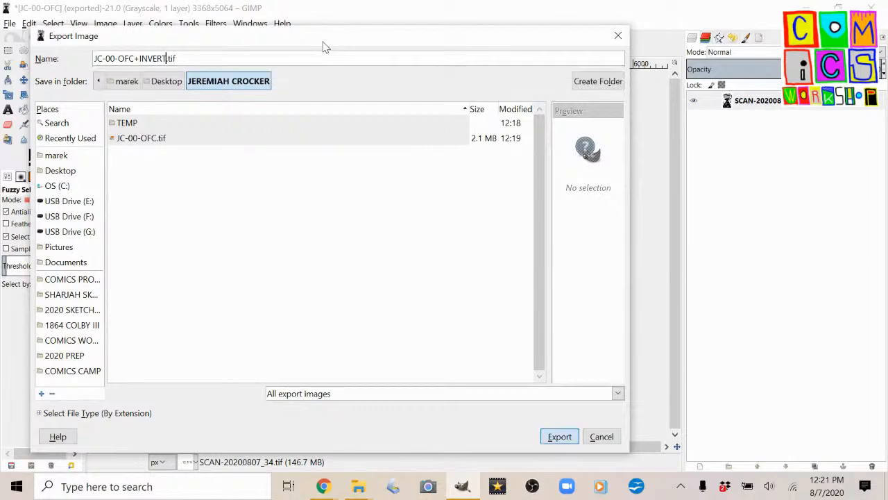
key("Return")
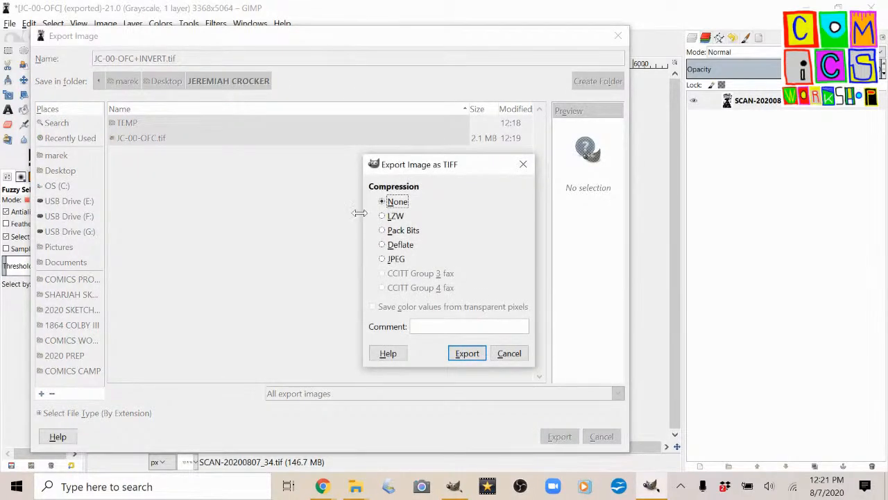
left_click(467, 354)
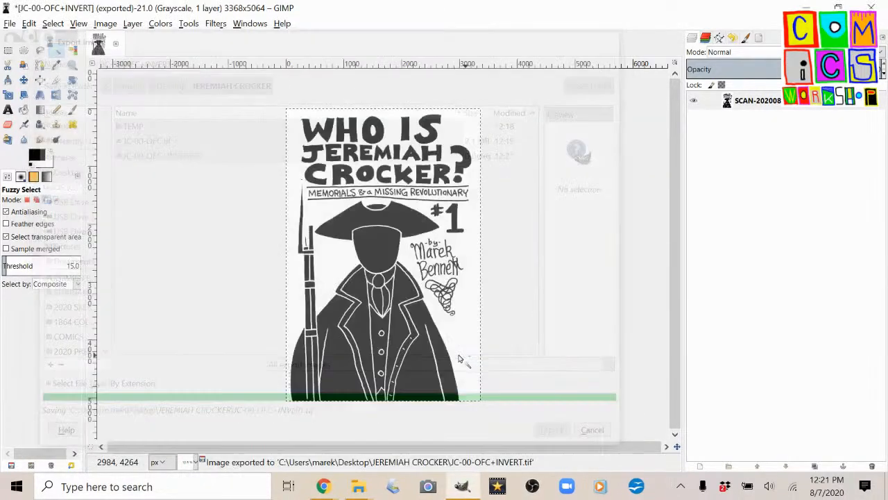
left_click(806, 8)
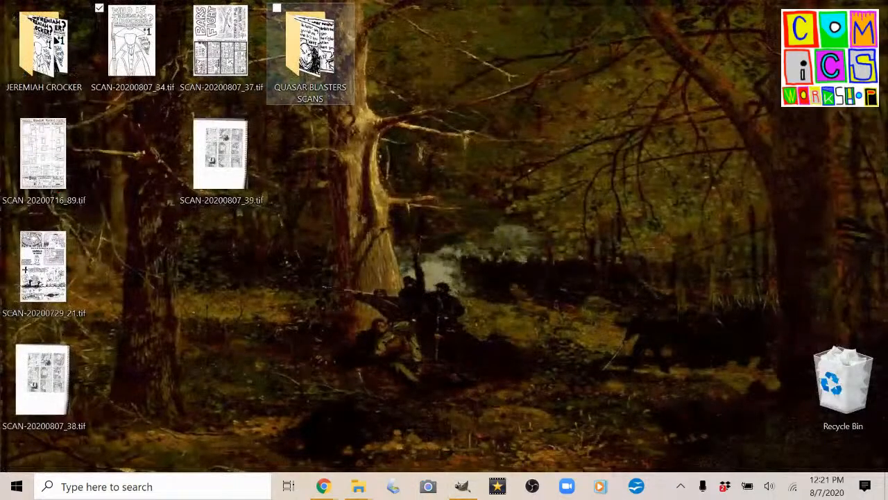
left_click_drag(45, 42, 399, 56)
double_click(399, 56)
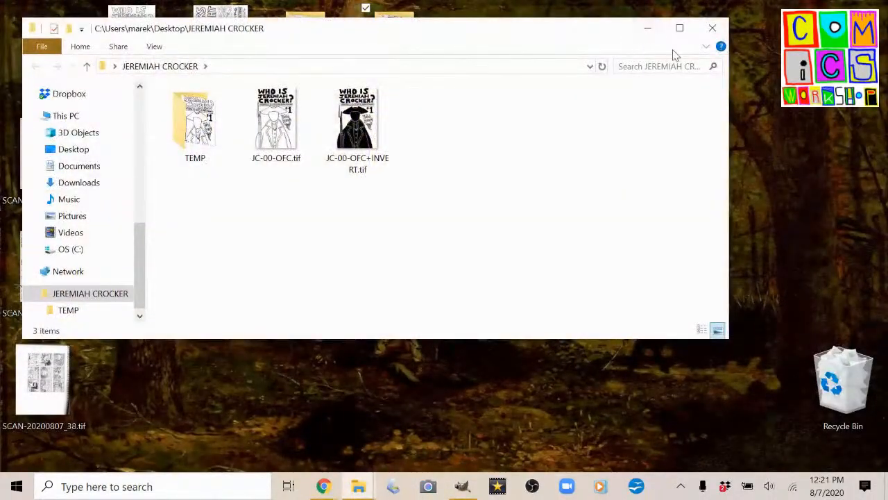
left_click_drag(726, 338, 786, 463)
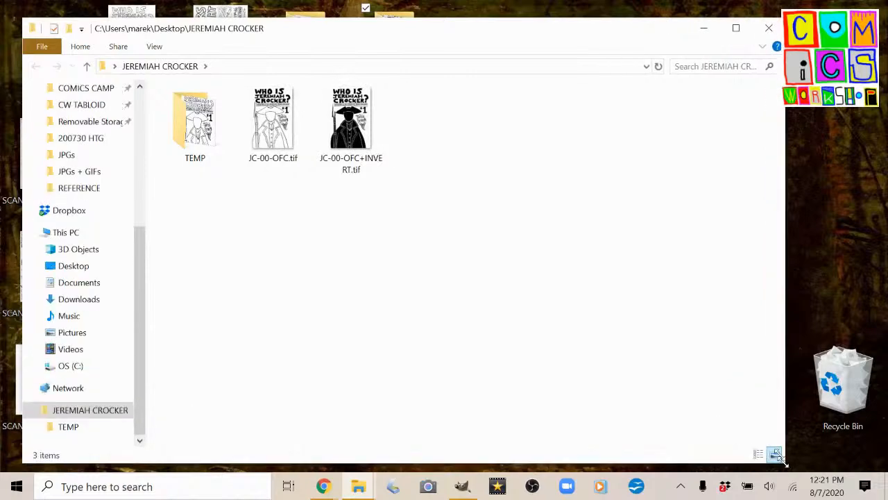
scroll(326, 148, "up", 5, "ctrl")
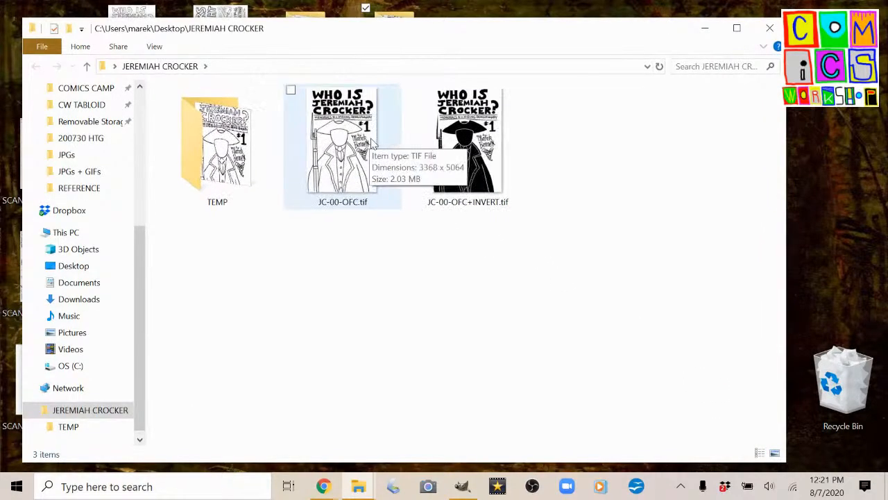
Check the file details of JC-00-OFC+INVERT.tif and move JC-00-OFC.tif into the TEMP folder.
left_click(535, 158)
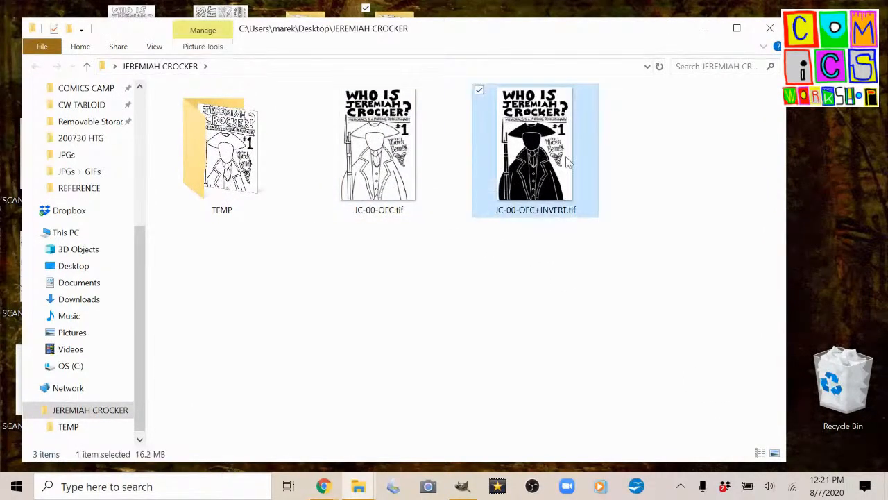
mouse_move(567, 161)
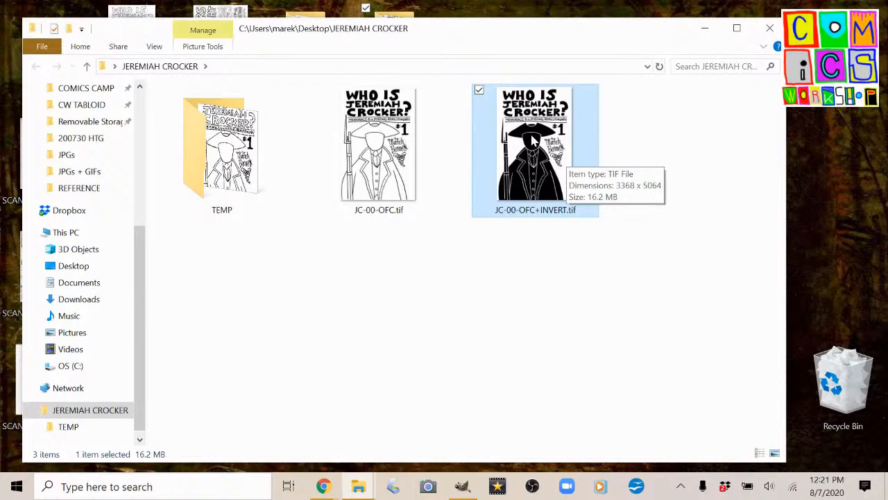
left_click_drag(383, 159, 217, 167)
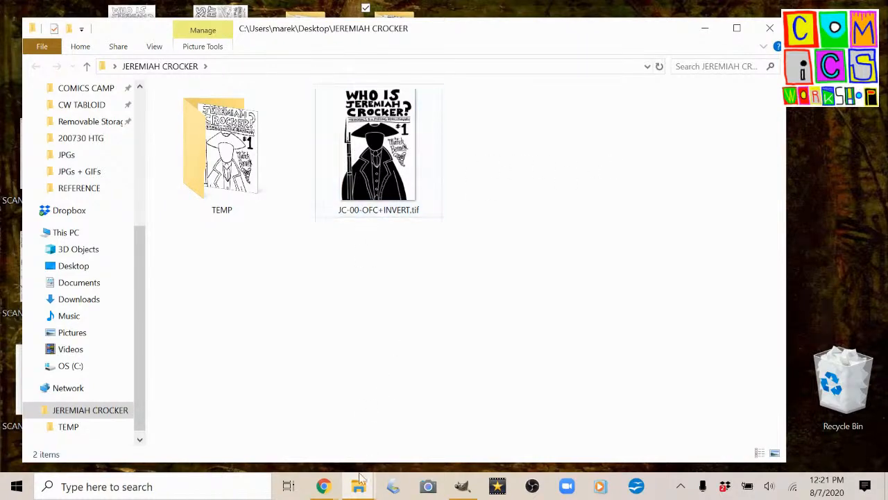
mouse_move(327, 489)
left_click(250, 389)
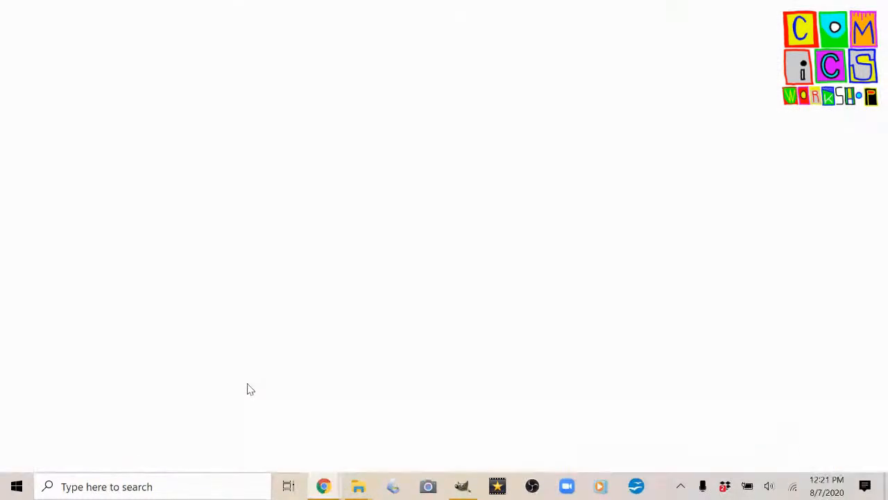
left_click(175, 382)
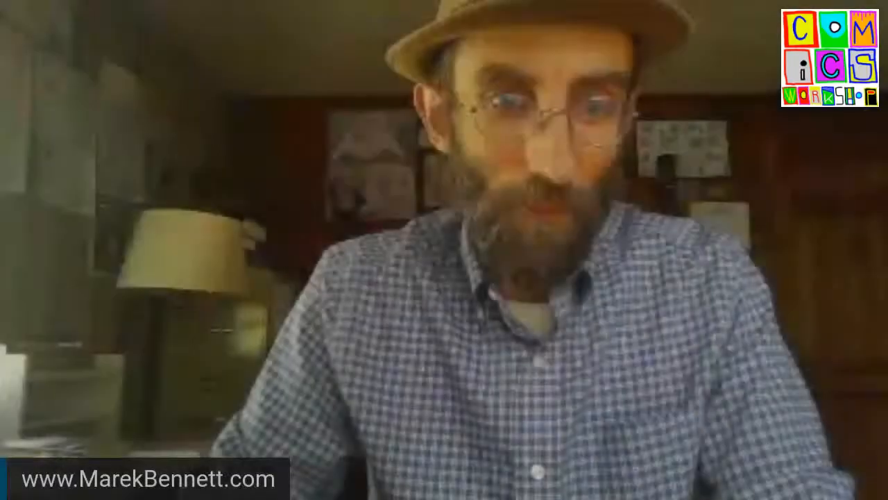